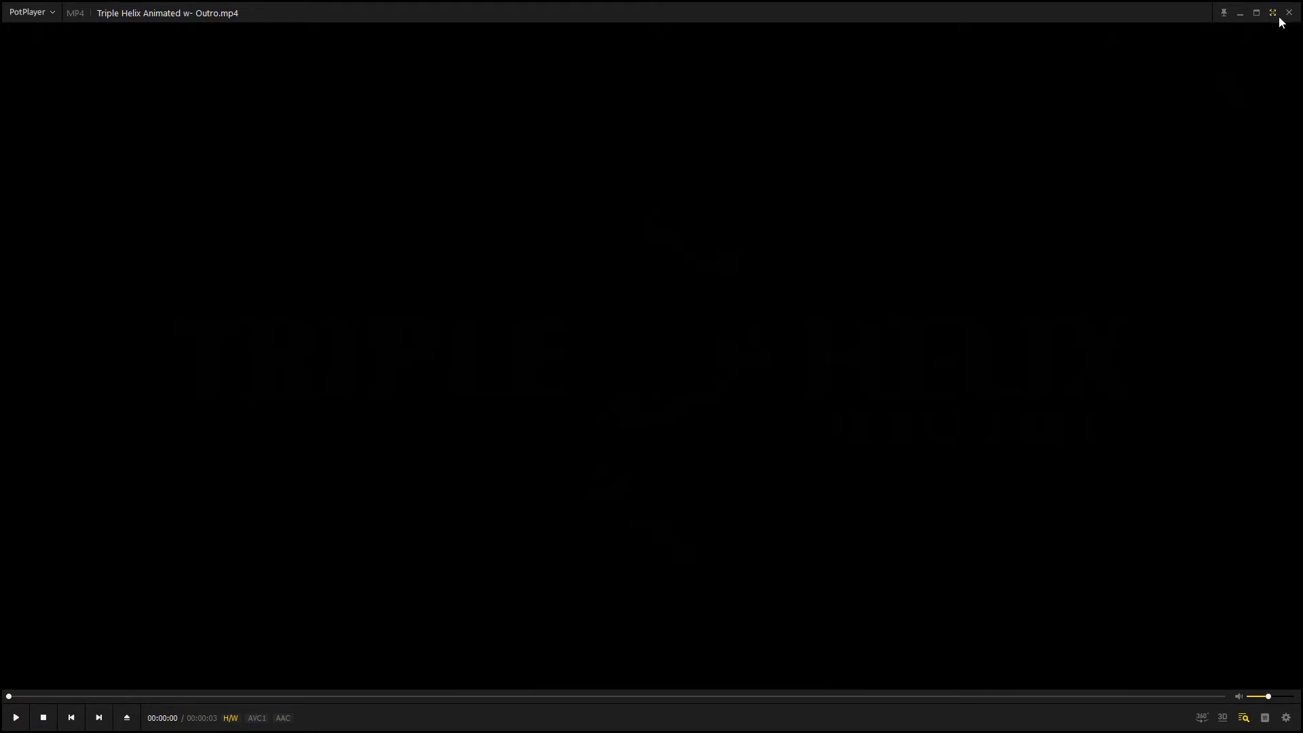
Preview the iOS robot clip and the 60 Second Clock video from the 210307 Auto Barrel folder in the video player
{"action": "left_click", "coordinate": [676, 196]}
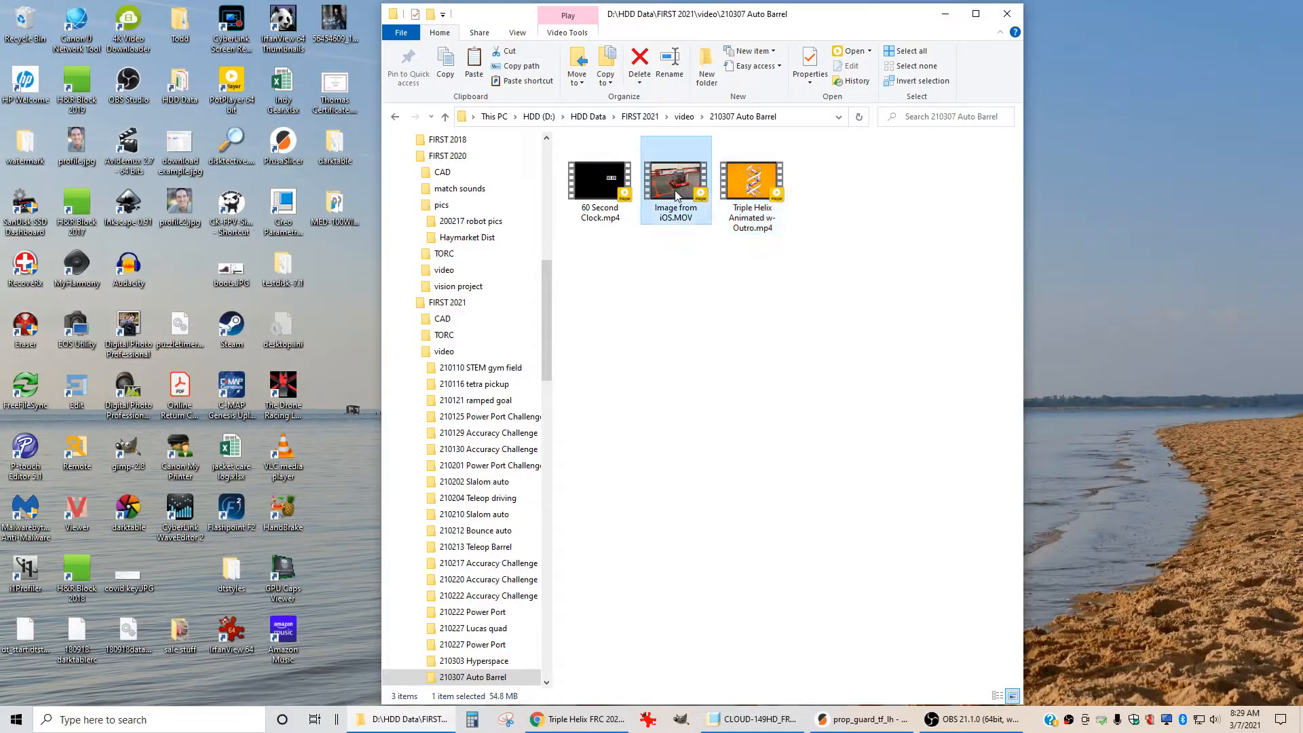
{"action": "double_click", "coordinate": [677, 197]}
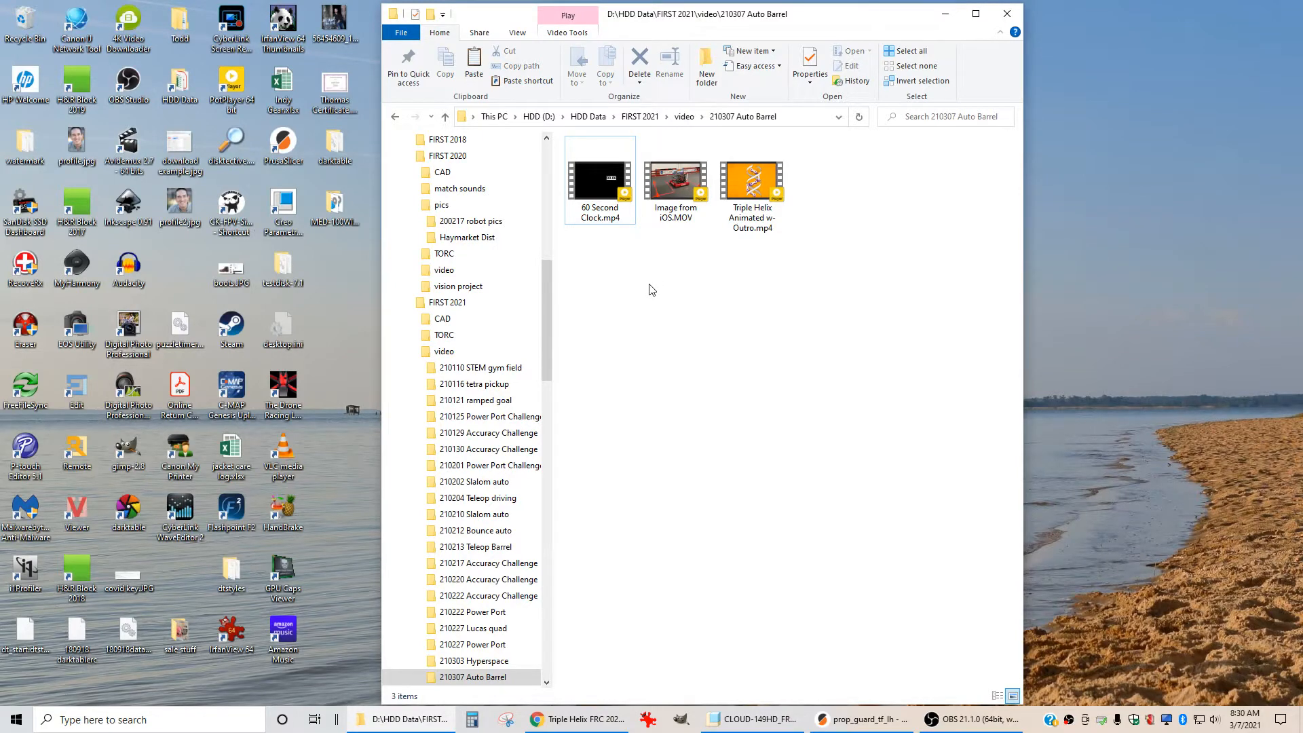
{"action": "double_click", "coordinate": [599, 191]}
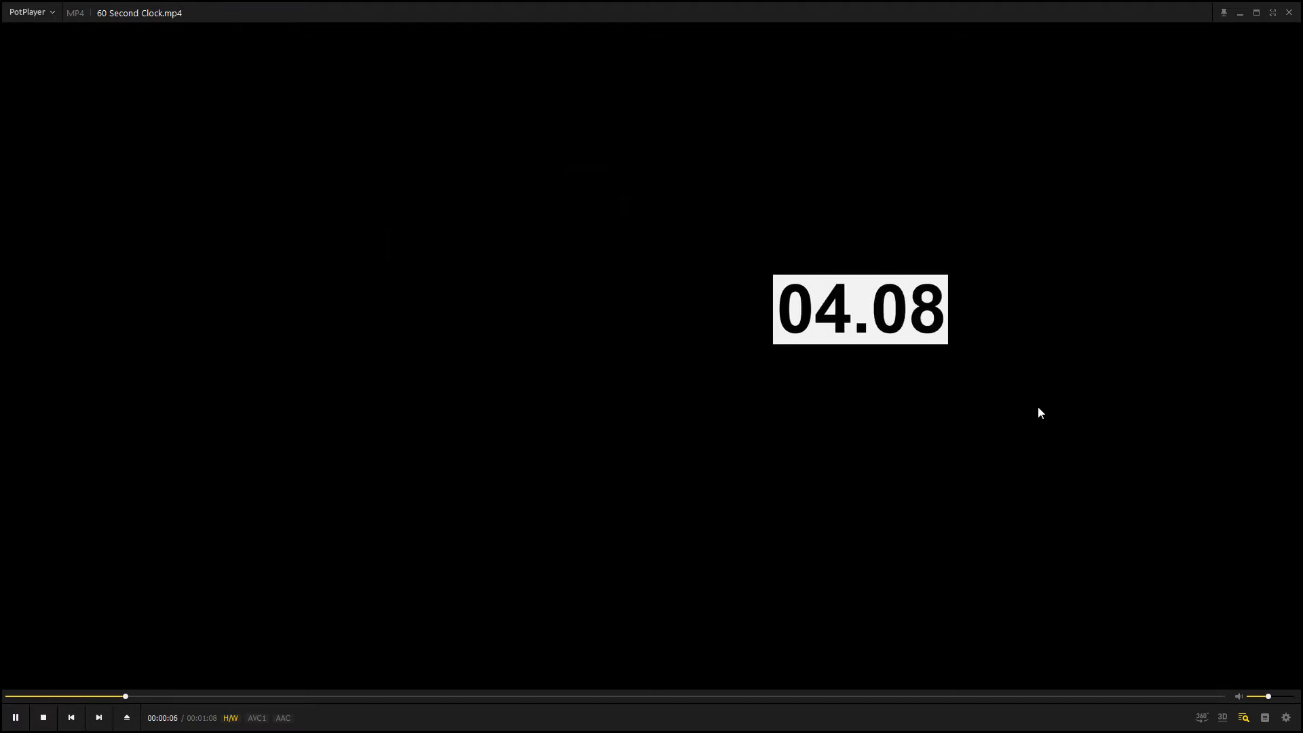
{"action": "left_click", "coordinate": [1290, 14]}
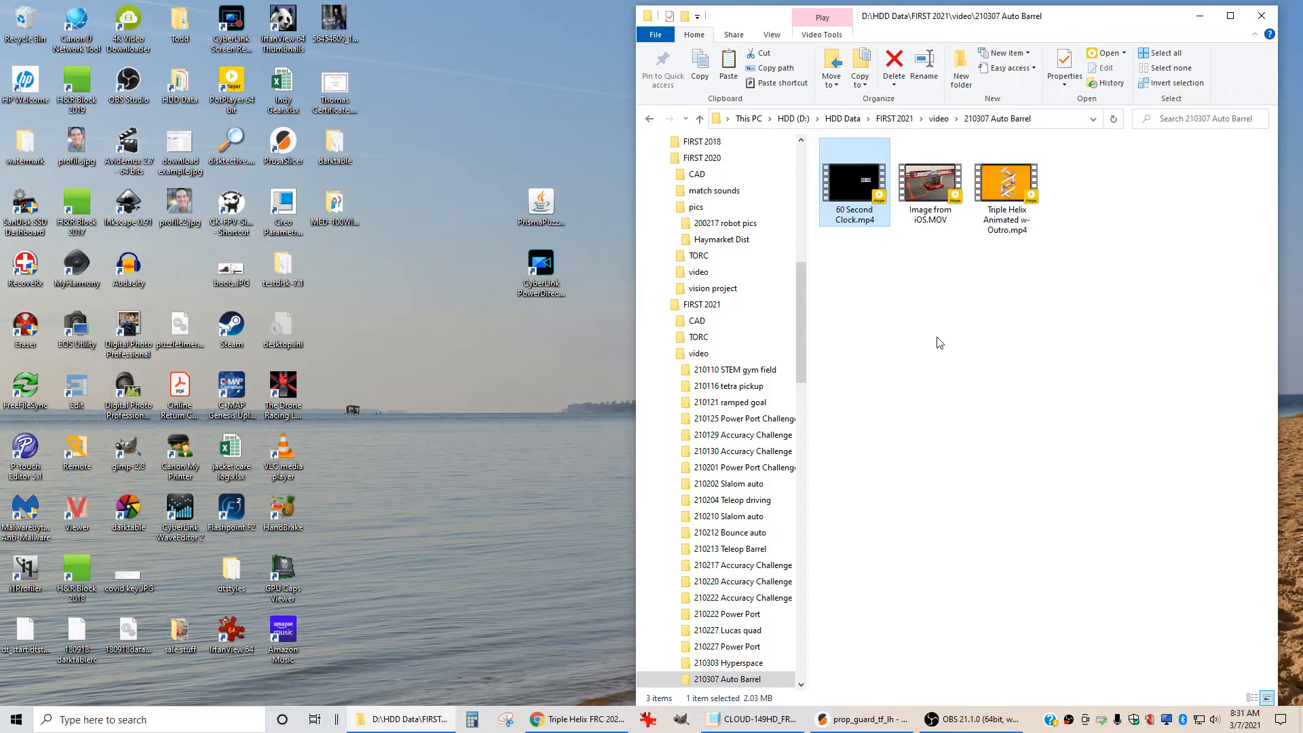
Open Prisma Puzzle Timer from the desktop and start its timer
{"action": "double_click", "coordinate": [543, 203]}
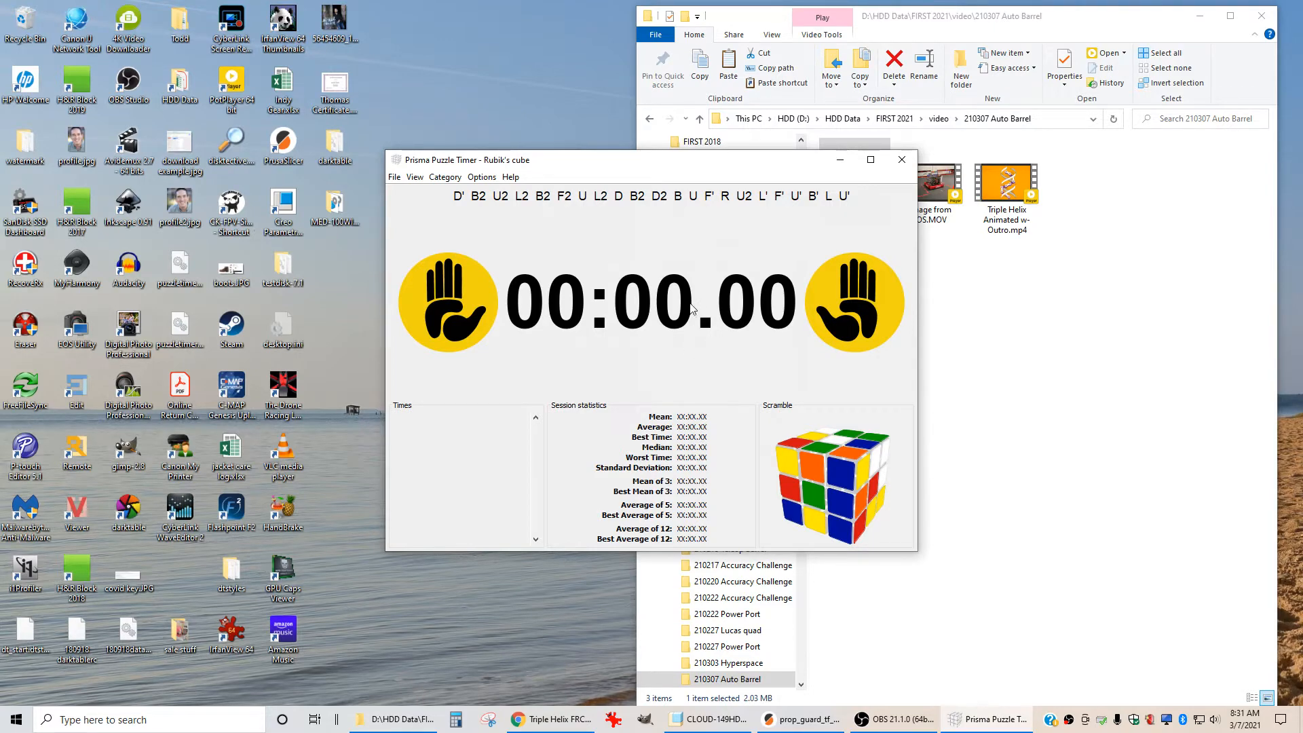
{"action": "key", "text": "space"}
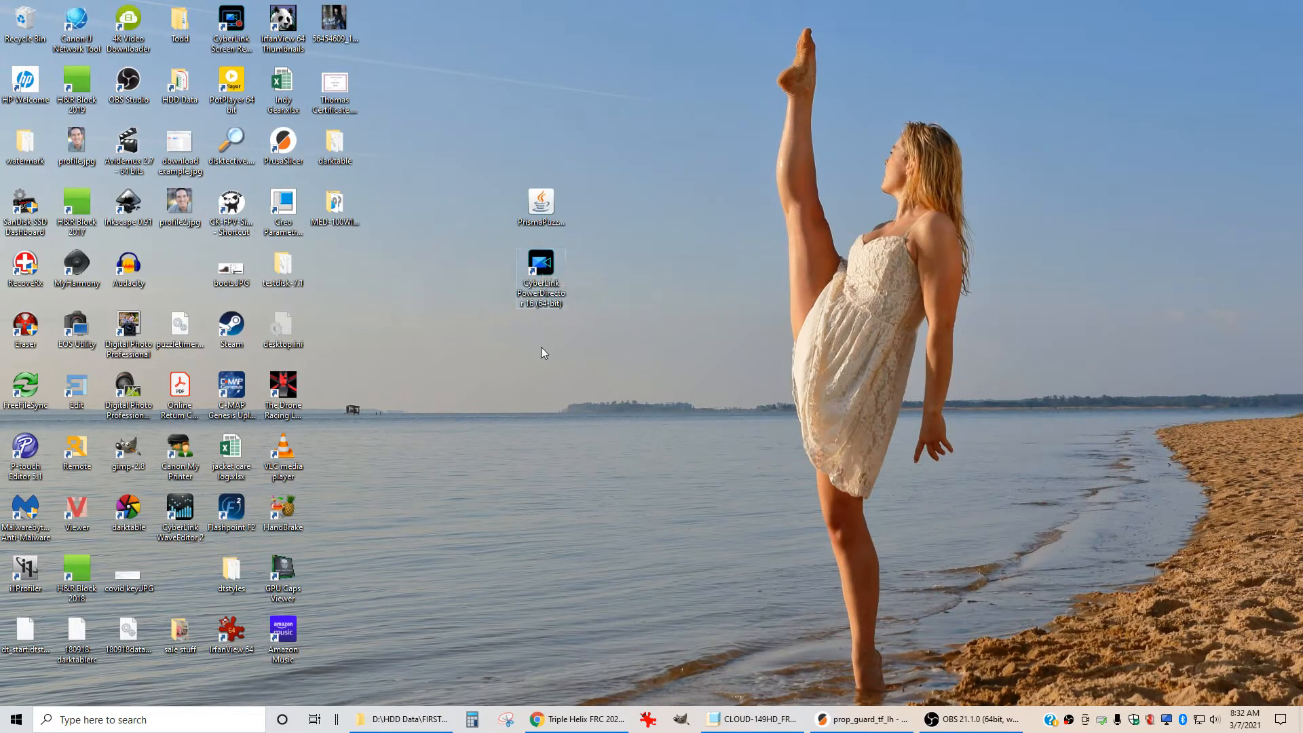
Launch PowerDirector and import the three video files from the 210307 Auto Barrel folder into its media library
{"action": "left_click", "coordinate": [542, 264]}
{"action": "double_click", "coordinate": [542, 264]}
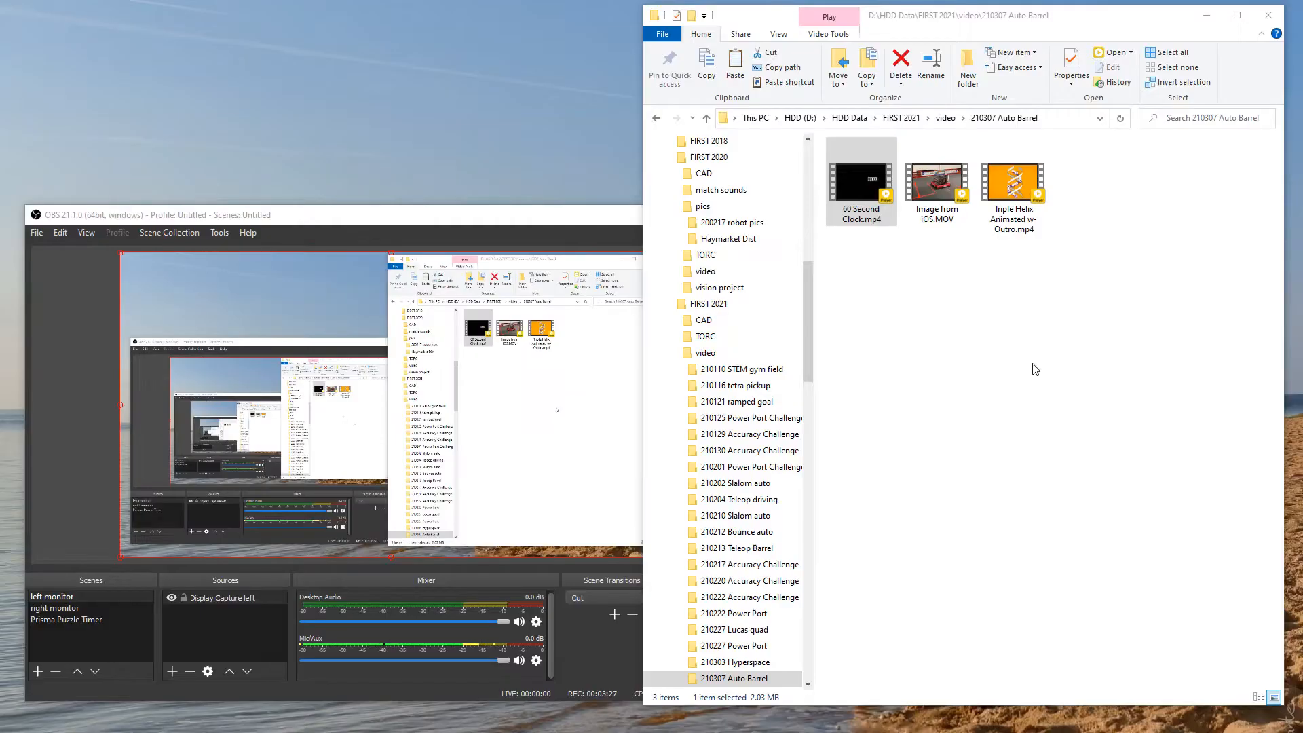
{"action": "left_click", "coordinate": [865, 185]}
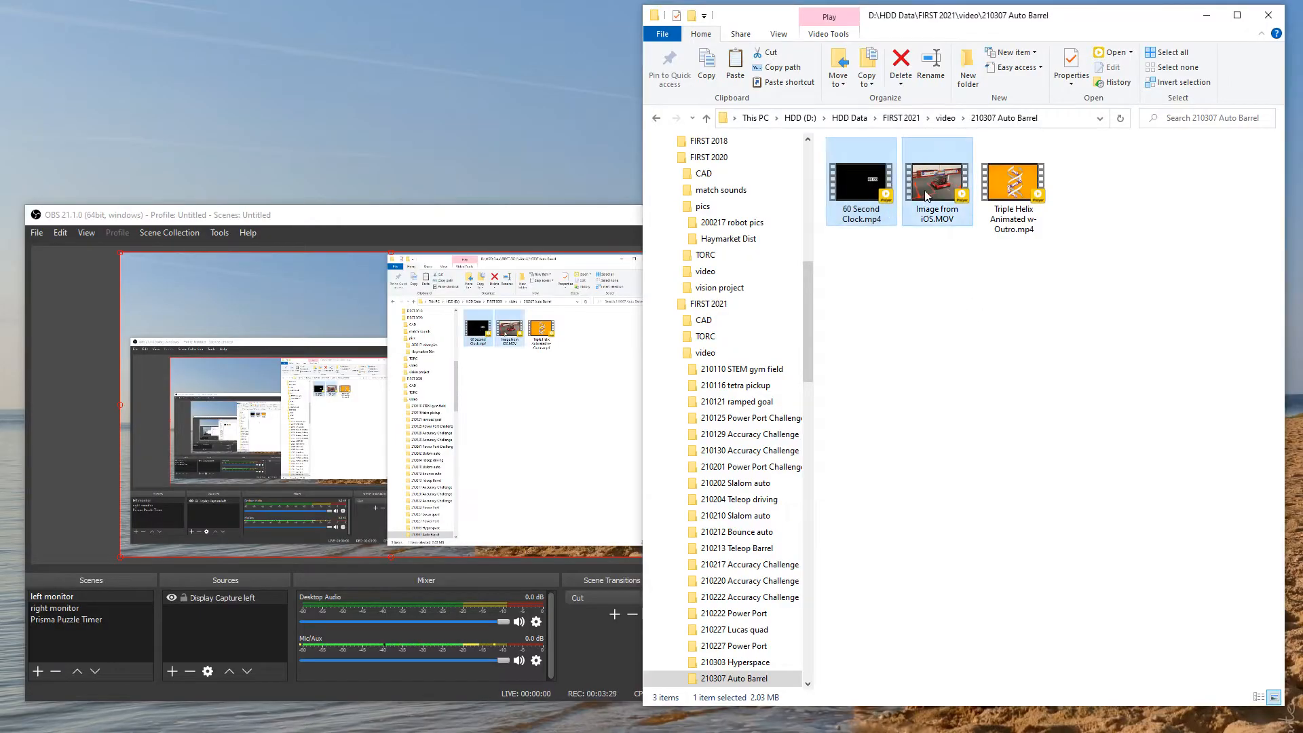
{"action": "left_click", "coordinate": [937, 187], "text": "ctrl"}
{"action": "left_click", "coordinate": [1004, 199], "text": "ctrl"}
{"action": "left_click_drag", "start_coordinate": [1007, 188], "coordinate": [1245, 190]}
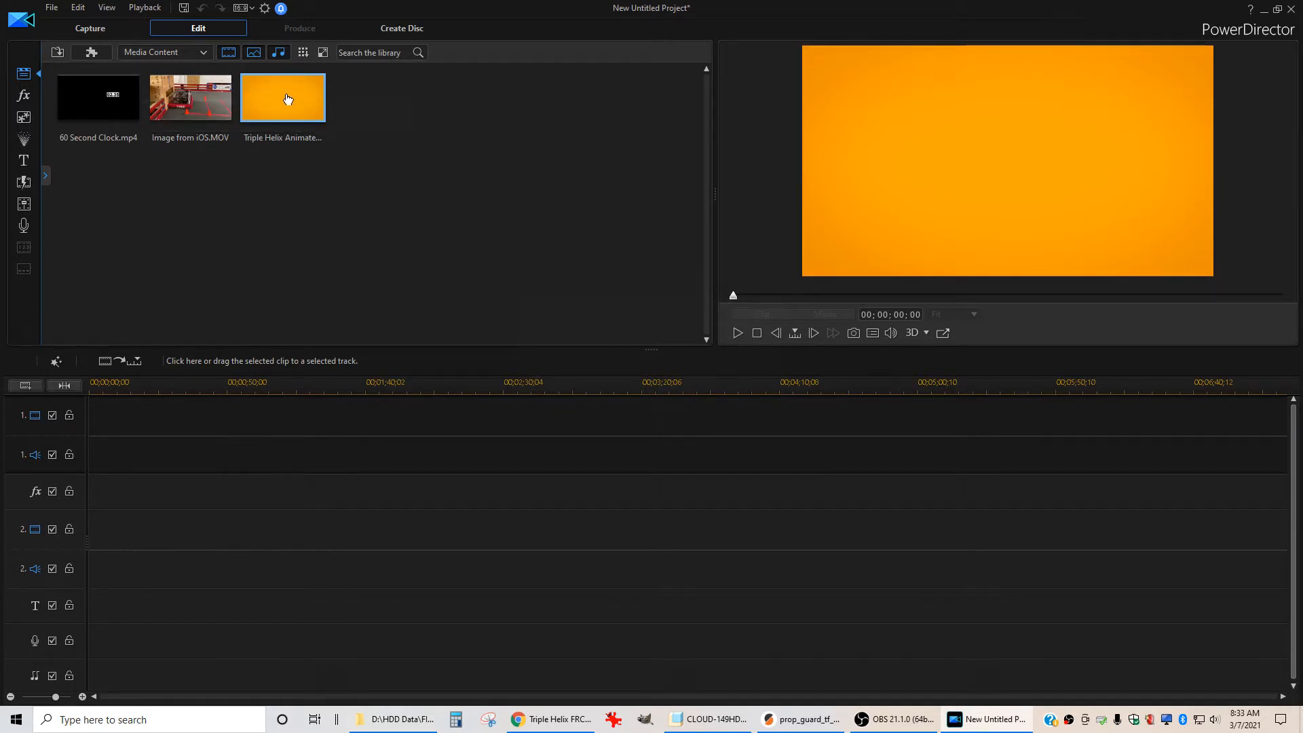
Place the Triple Helix Animated w- Outro clip at the start of video track 1
{"action": "left_click_drag", "start_coordinate": [288, 99], "coordinate": [181, 430]}
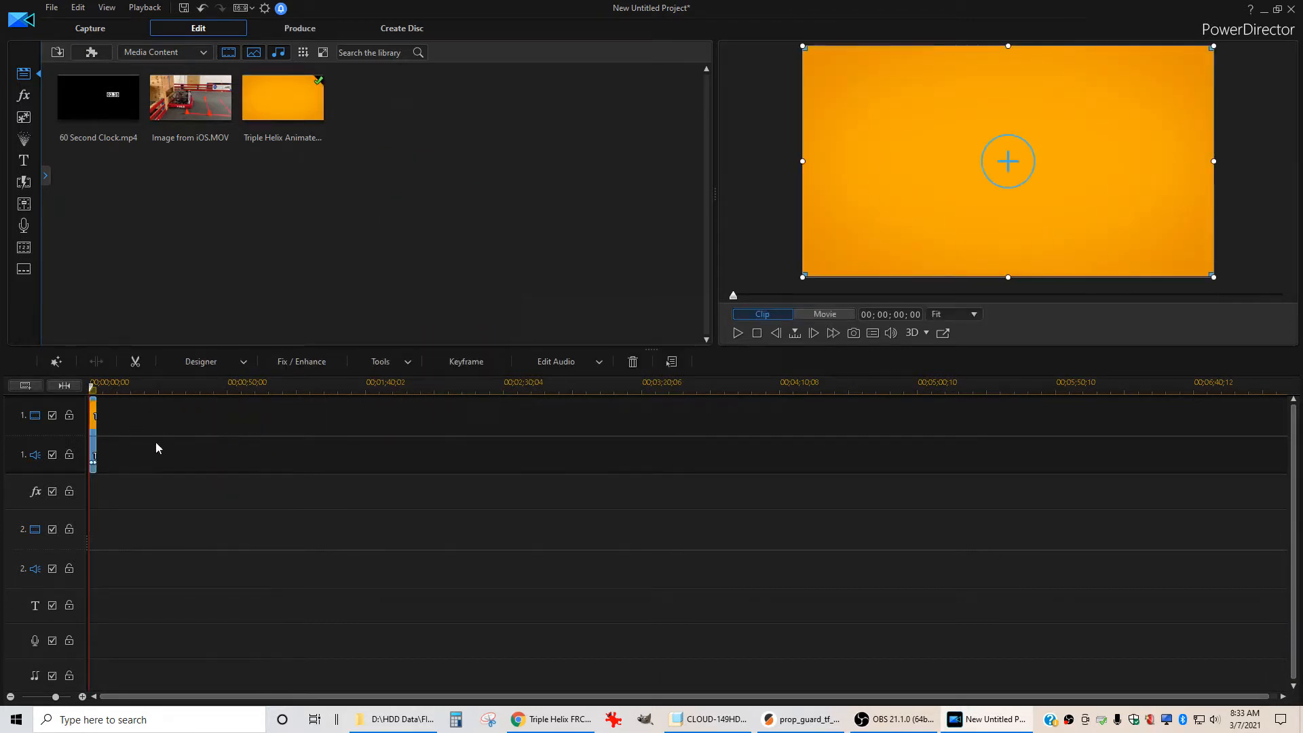
{"action": "scroll", "coordinate": [121, 456], "scroll_direction": "up", "scroll_amount": 4}
{"action": "scroll", "coordinate": [443, 484], "scroll_direction": "down", "scroll_amount": 1}
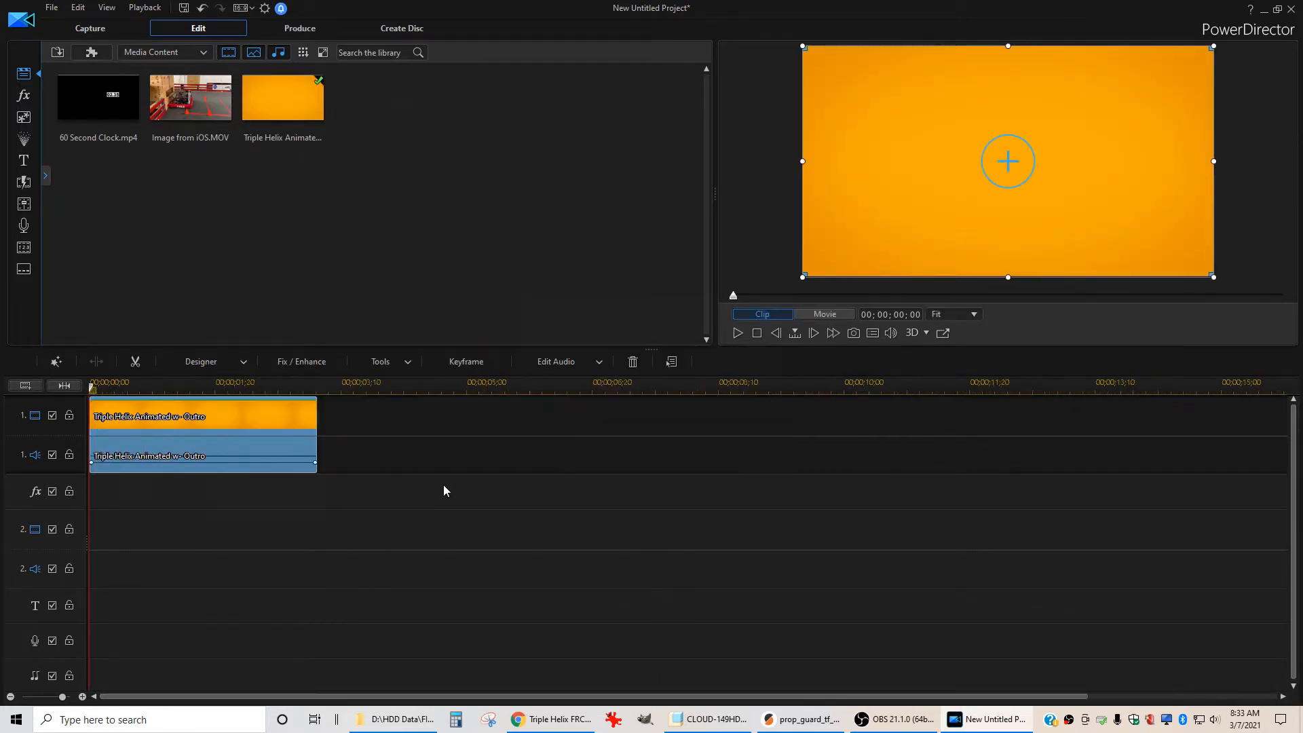
Add Image from iOS.MOV after the intro on track 1, followed by another Triple Helix Animated clip as the outro
{"action": "left_click", "coordinate": [190, 103]}
{"action": "left_click_drag", "start_coordinate": [190, 104], "coordinate": [316, 450]}
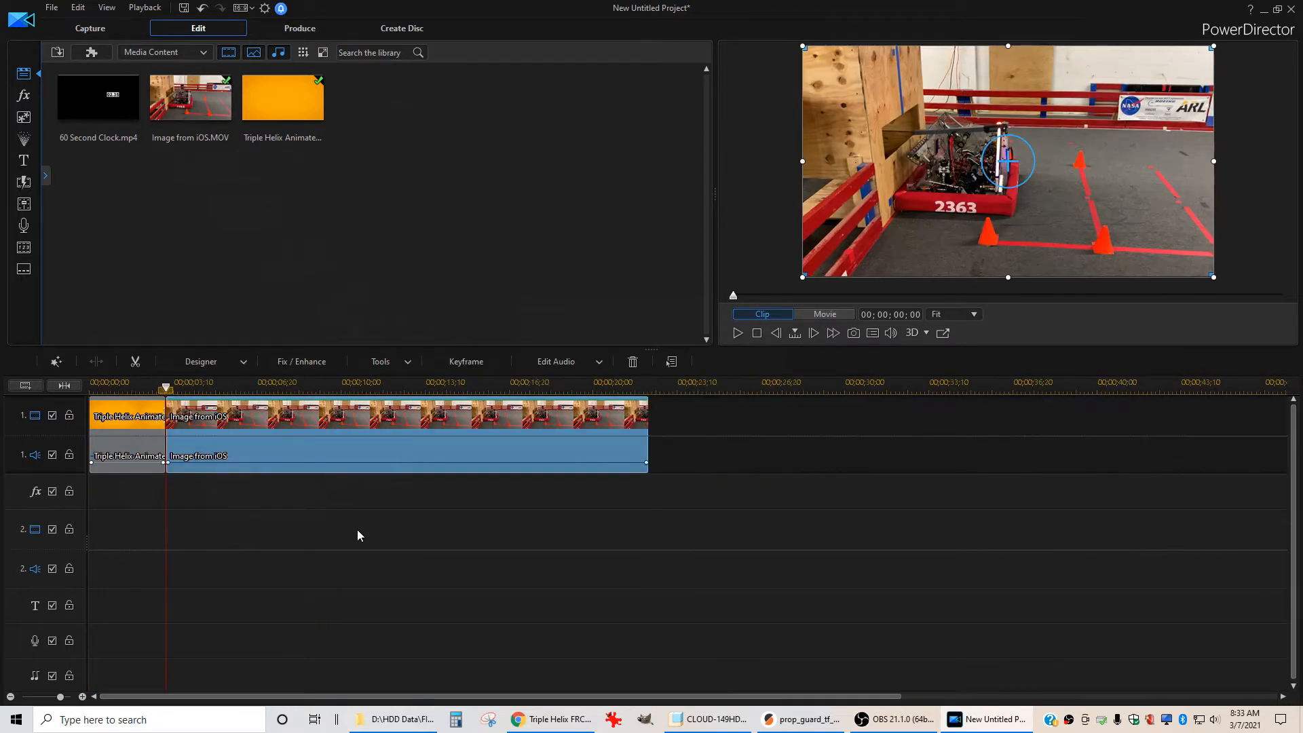
{"action": "left_click_drag", "start_coordinate": [265, 105], "coordinate": [650, 440]}
{"action": "left_click", "coordinate": [712, 581]}
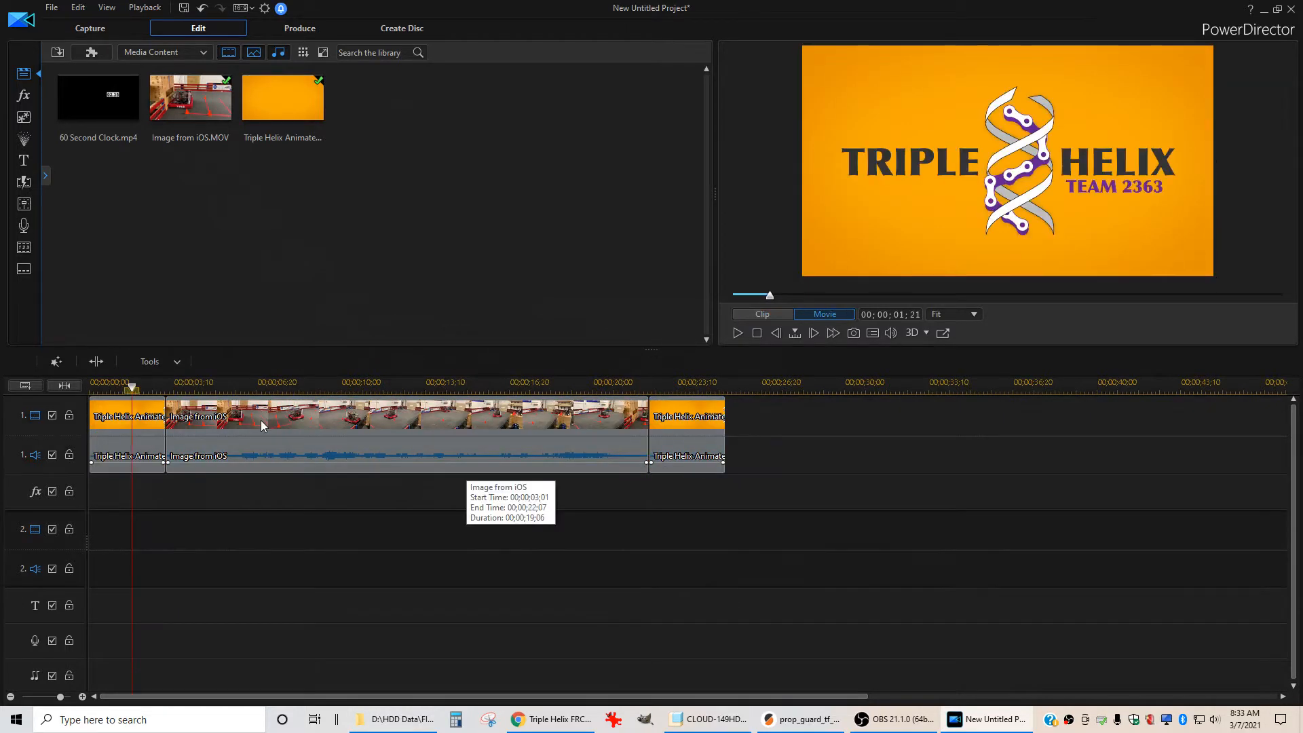
Play the timeline to preview the assembled clips
{"action": "left_click", "coordinate": [261, 421]}
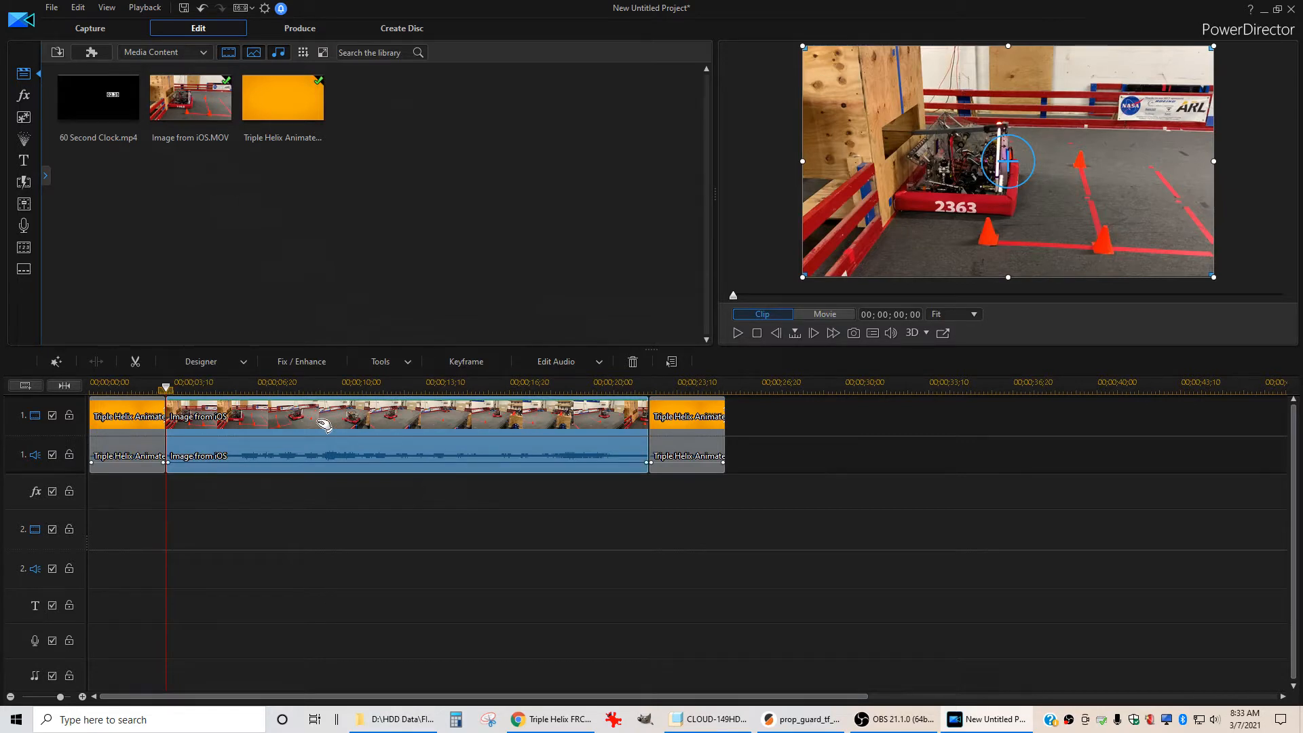
{"action": "left_click", "coordinate": [335, 509]}
{"action": "key", "text": "space"}
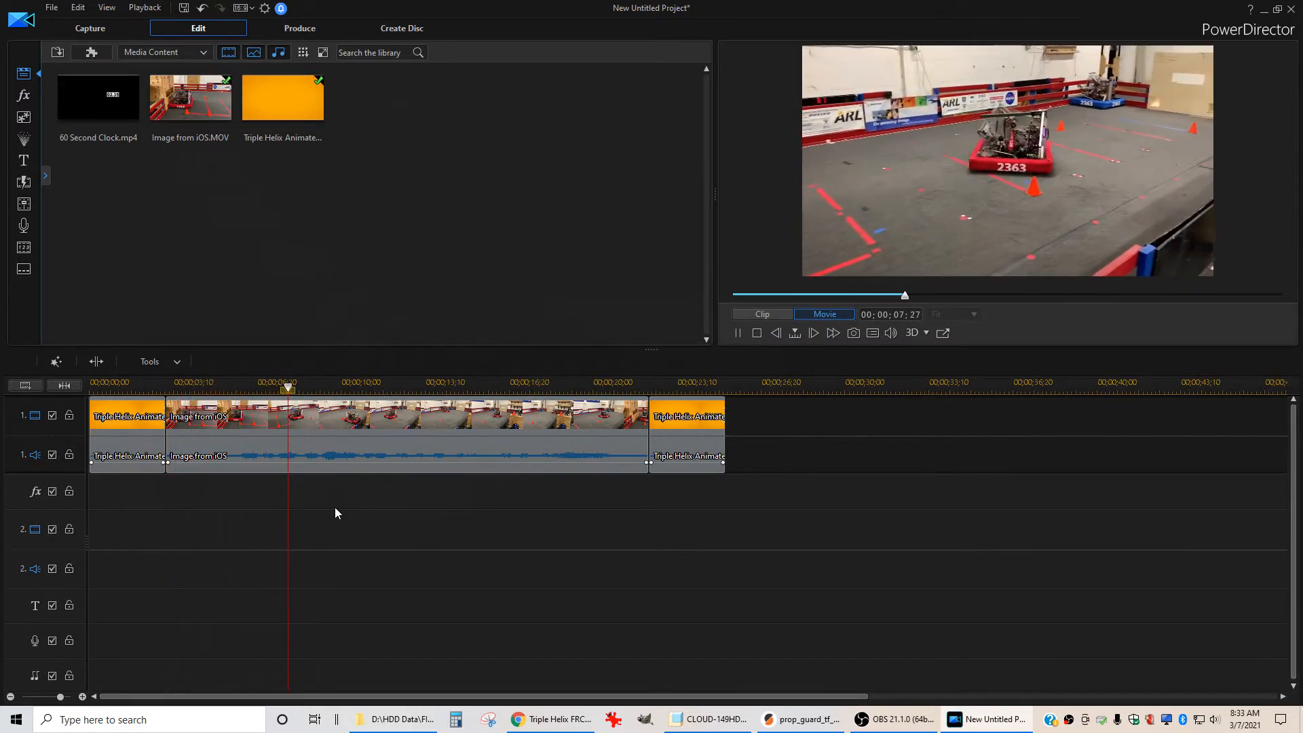
{"action": "key", "text": "space"}
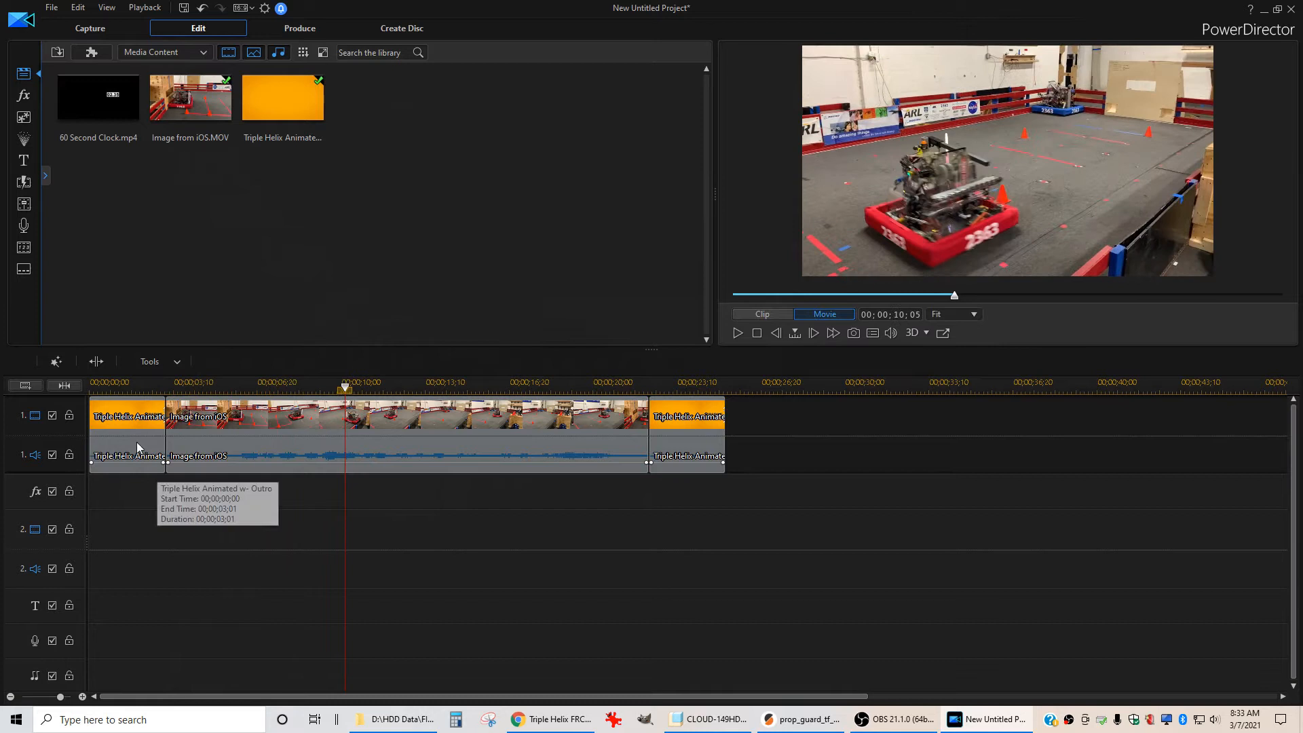
Zoom into the timeline and step frame by frame through the start of the iOS clip to locate the cut point
{"action": "left_click", "coordinate": [172, 388]}
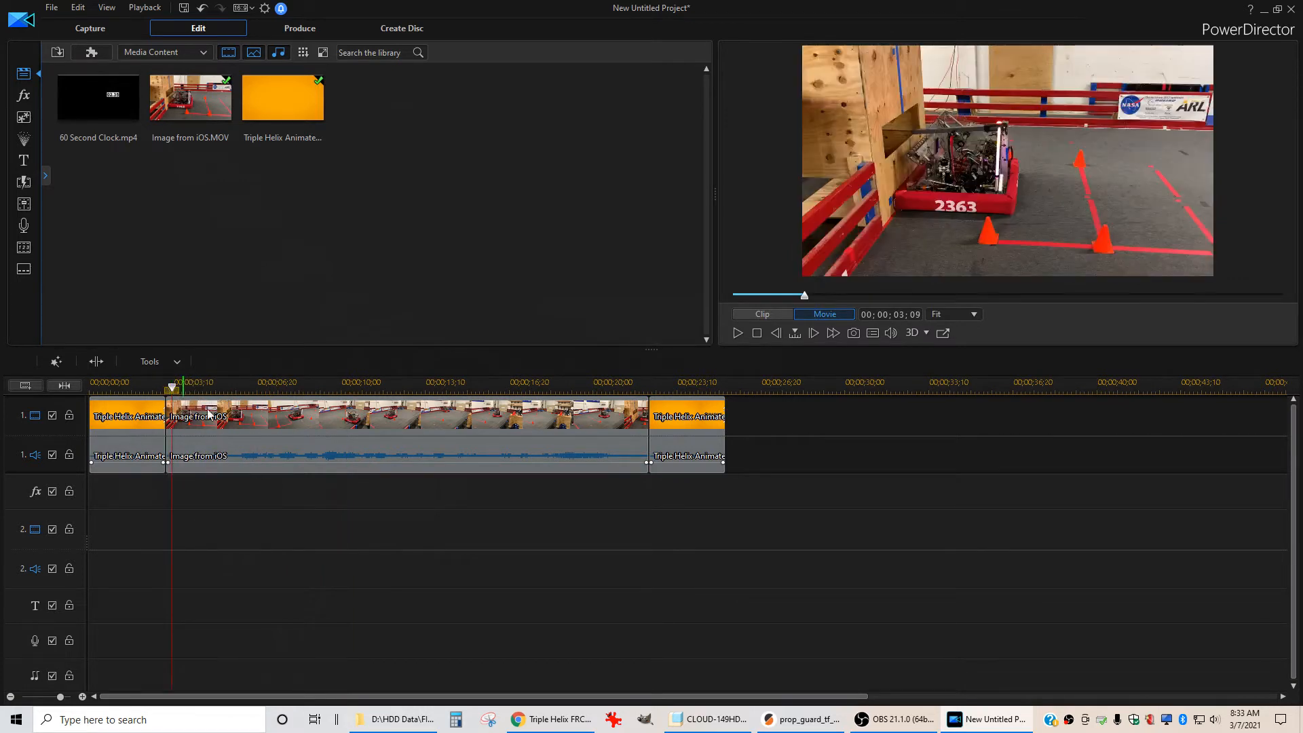
{"action": "scroll", "coordinate": [223, 430], "scroll_direction": "up", "scroll_amount": 2}
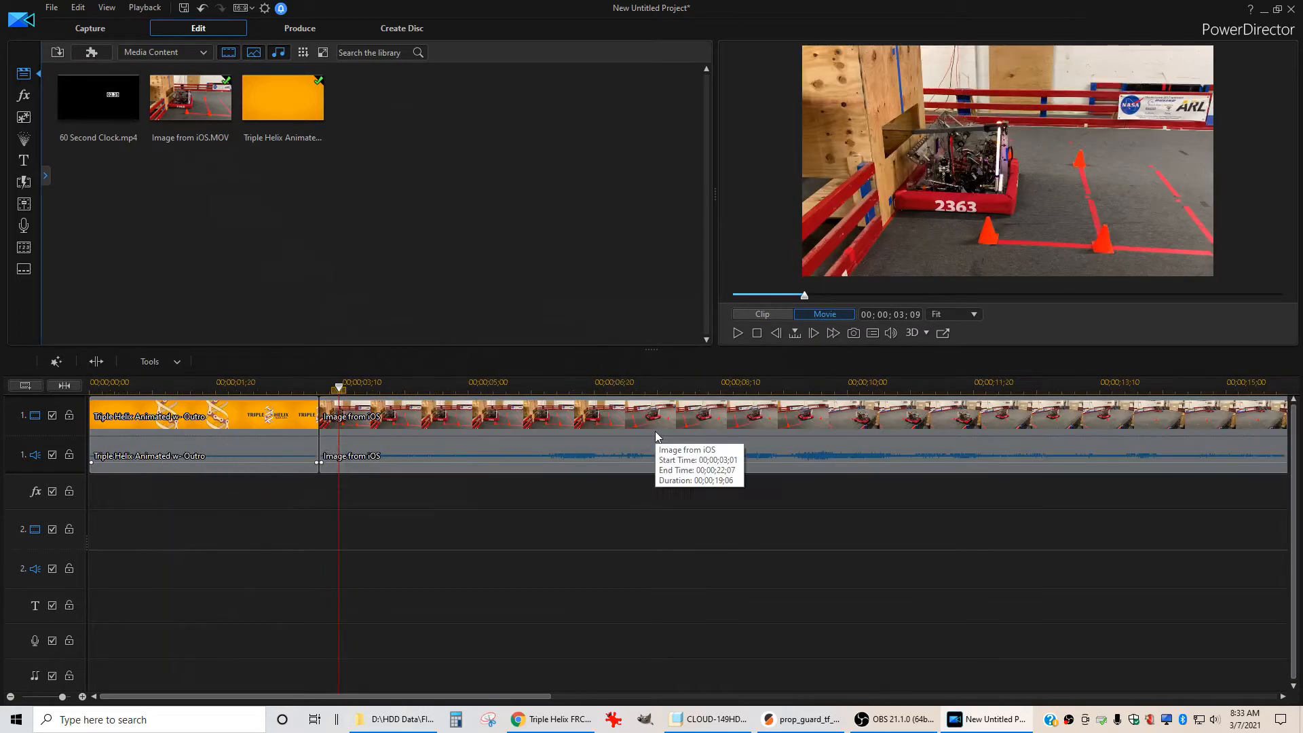
{"action": "key", "text": "space"}
{"action": "key", "text": "space"}
{"action": "key", "text": "period"}
{"action": "key", "text": "period"}
{"action": "key", "text": "period"}
{"action": "key", "text": "period"}
{"action": "key", "text": "period"}
{"action": "key", "text": "period"}
{"action": "key", "text": "period"}
{"action": "key", "text": "period"}
{"action": "key", "text": "period"}
{"action": "key", "text": "period"}
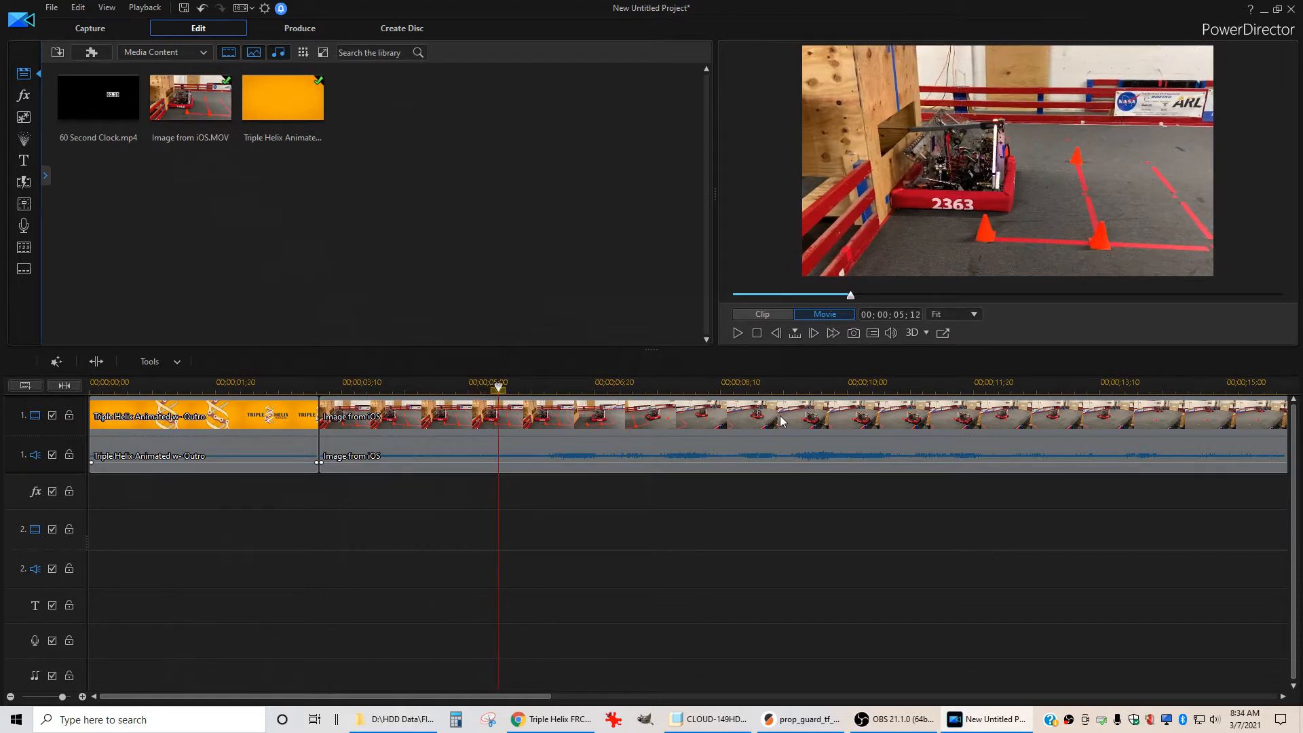
{"action": "key", "text": "period"}
{"action": "key", "text": "period"}
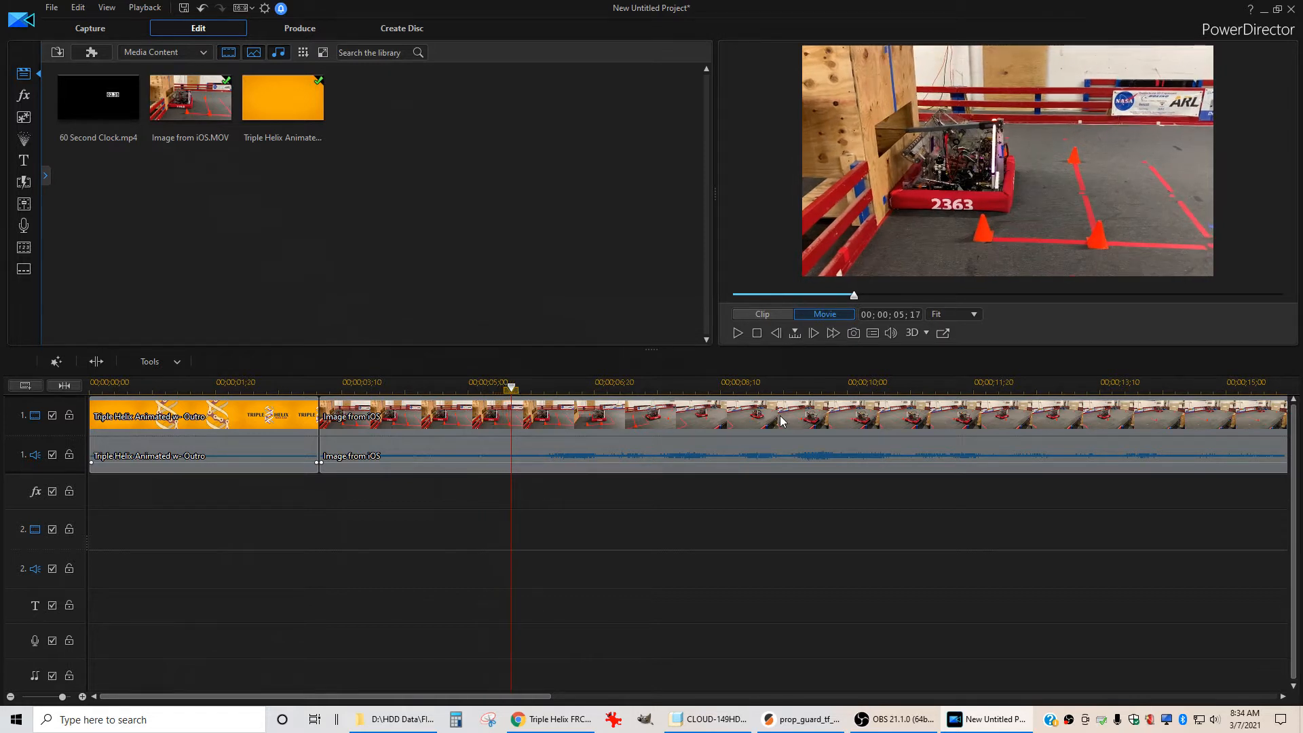
{"action": "key", "text": "period"}
{"action": "key", "text": "comma"}
{"action": "key", "text": "comma"}
{"action": "key", "text": "comma"}
{"action": "key", "text": "comma"}
{"action": "key", "text": "period"}
{"action": "key", "text": "period"}
{"action": "key", "text": "period"}
{"action": "key", "text": "period"}
{"action": "key", "text": "period"}
{"action": "key", "text": "period"}
{"action": "key", "text": "period"}
{"action": "key", "text": "period"}
{"action": "key", "text": "period"}
{"action": "key", "text": "period"}
{"action": "key", "text": "comma"}
{"action": "key", "text": "comma"}
{"action": "key", "text": "comma"}
{"action": "key", "text": "comma"}
{"action": "key", "text": "comma"}
{"action": "key", "text": "comma"}
{"action": "key", "text": "comma"}
{"action": "key", "text": "comma"}
{"action": "key", "text": "comma"}
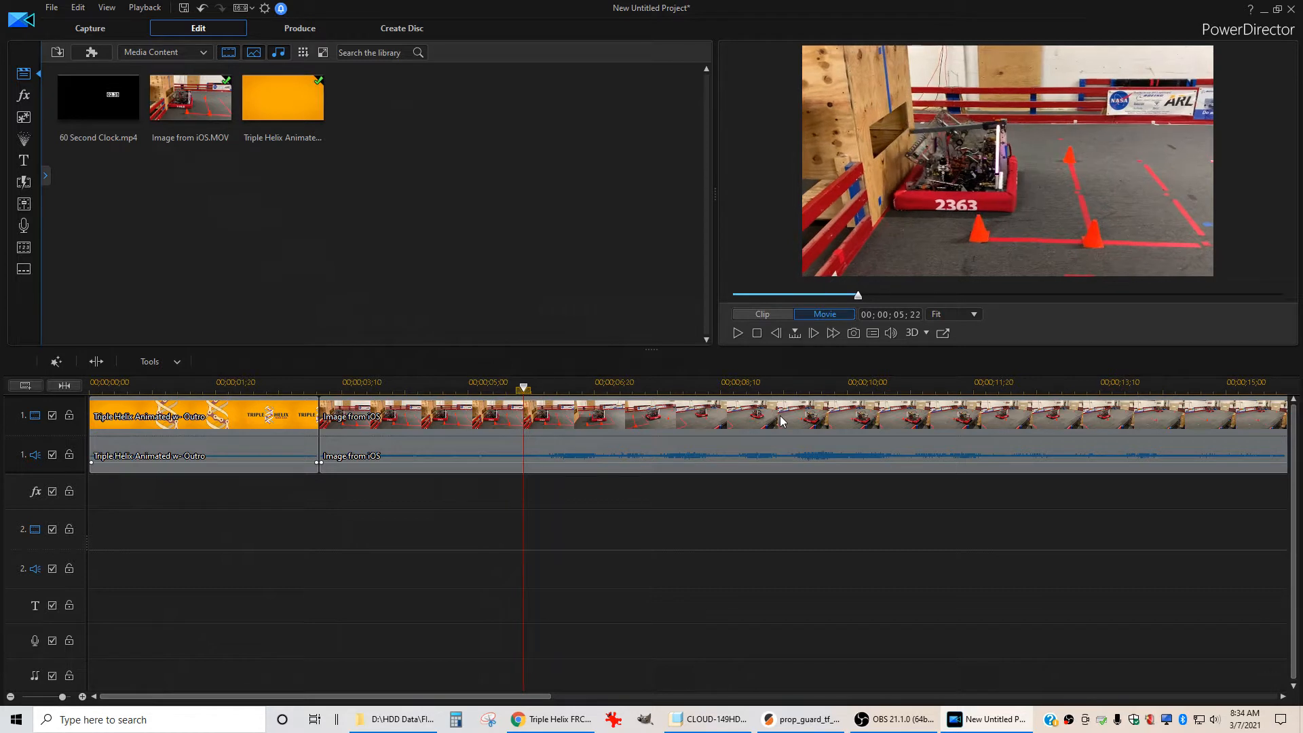
{"action": "key", "text": "comma"}
{"action": "key", "text": "comma"}
{"action": "key", "text": "comma"}
{"action": "key", "text": "comma"}
{"action": "key", "text": "comma"}
{"action": "key", "text": "comma"}
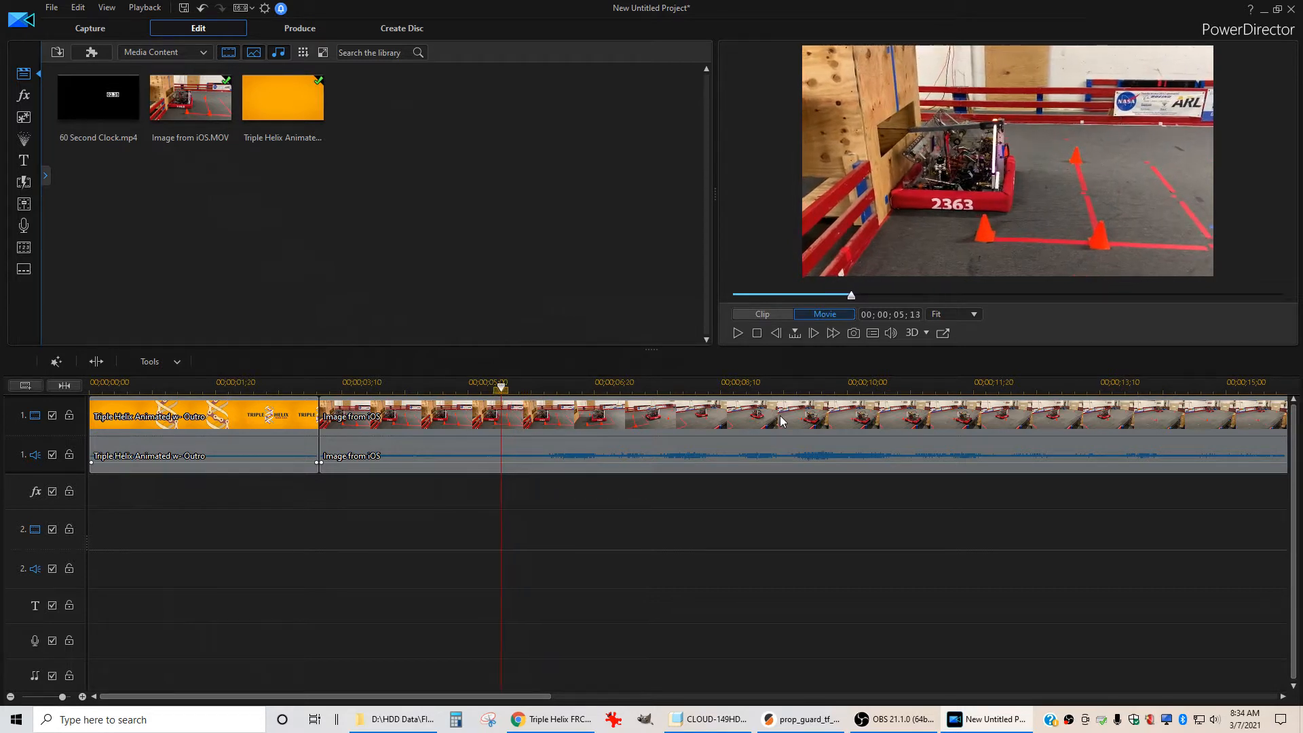
{"action": "key", "text": "period"}
{"action": "key", "text": "period"}
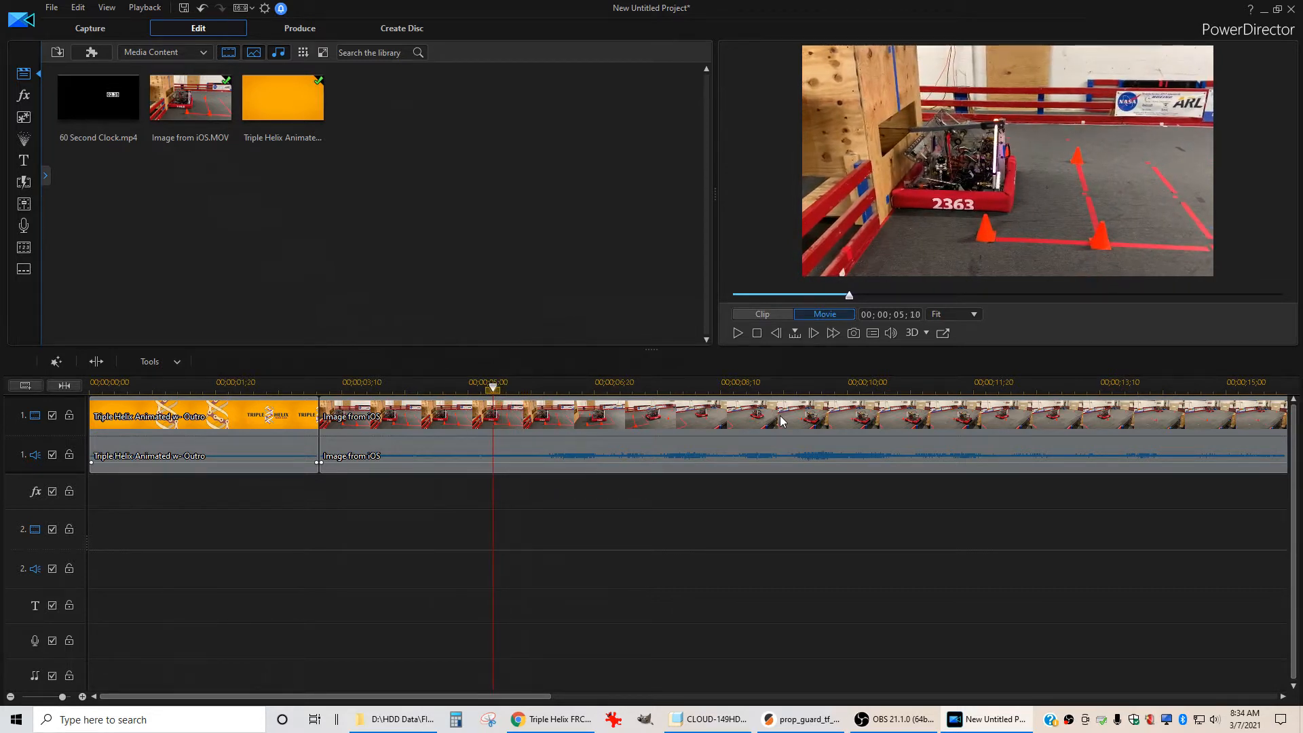
{"action": "key", "text": "period"}
{"action": "key", "text": "period"}
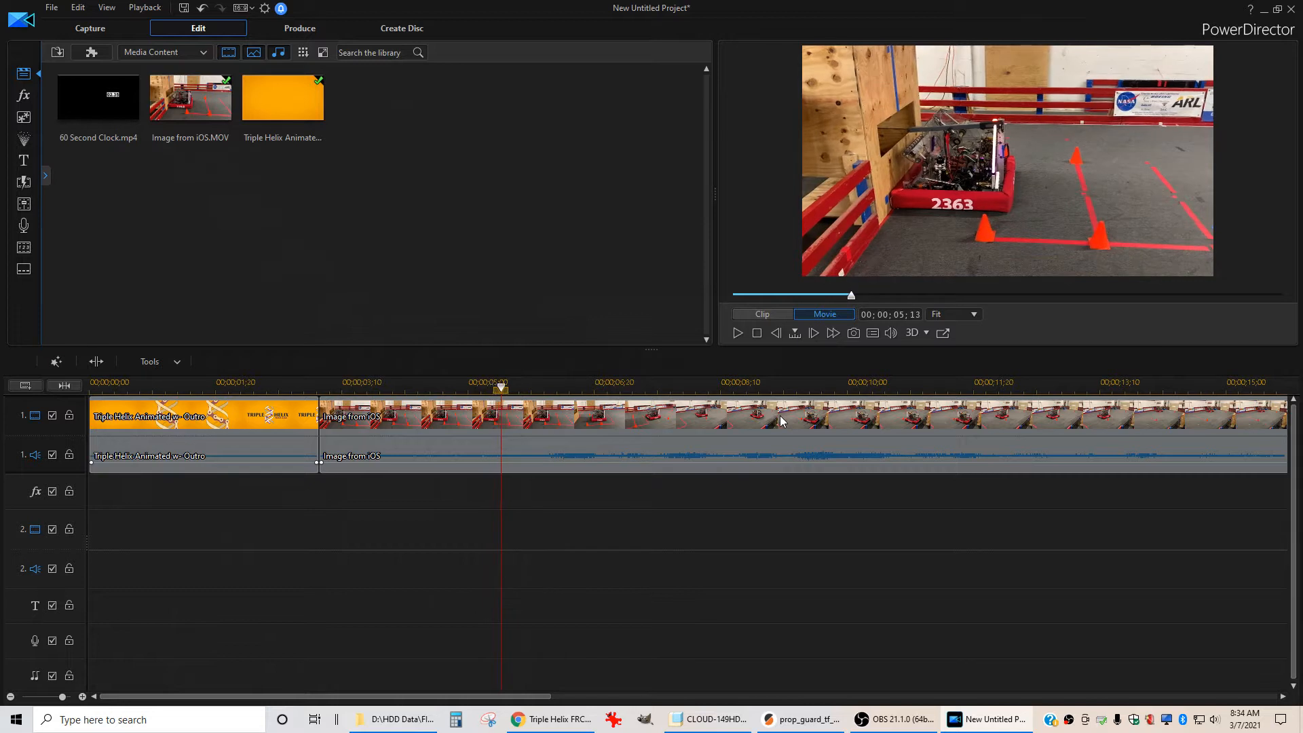
{"action": "key", "text": "period"}
{"action": "key", "text": "period"}
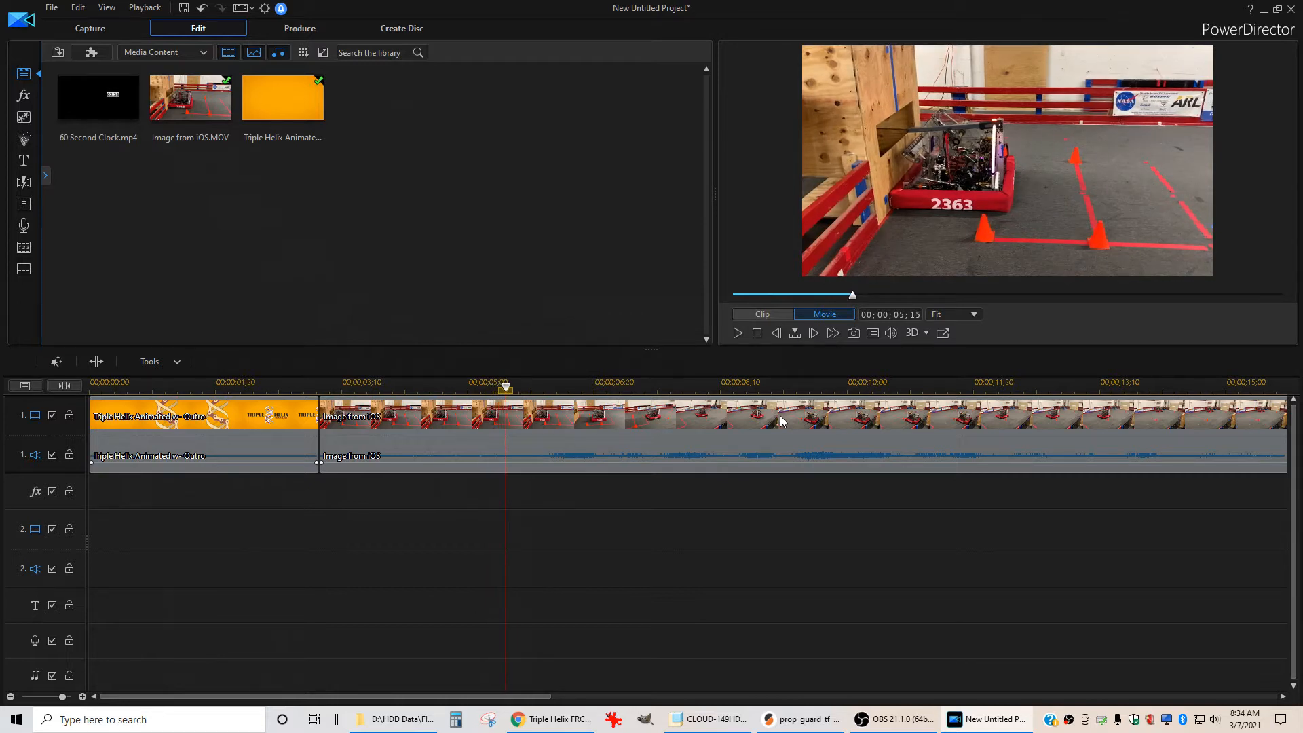
{"action": "key", "text": "period"}
{"action": "key", "text": "period"}
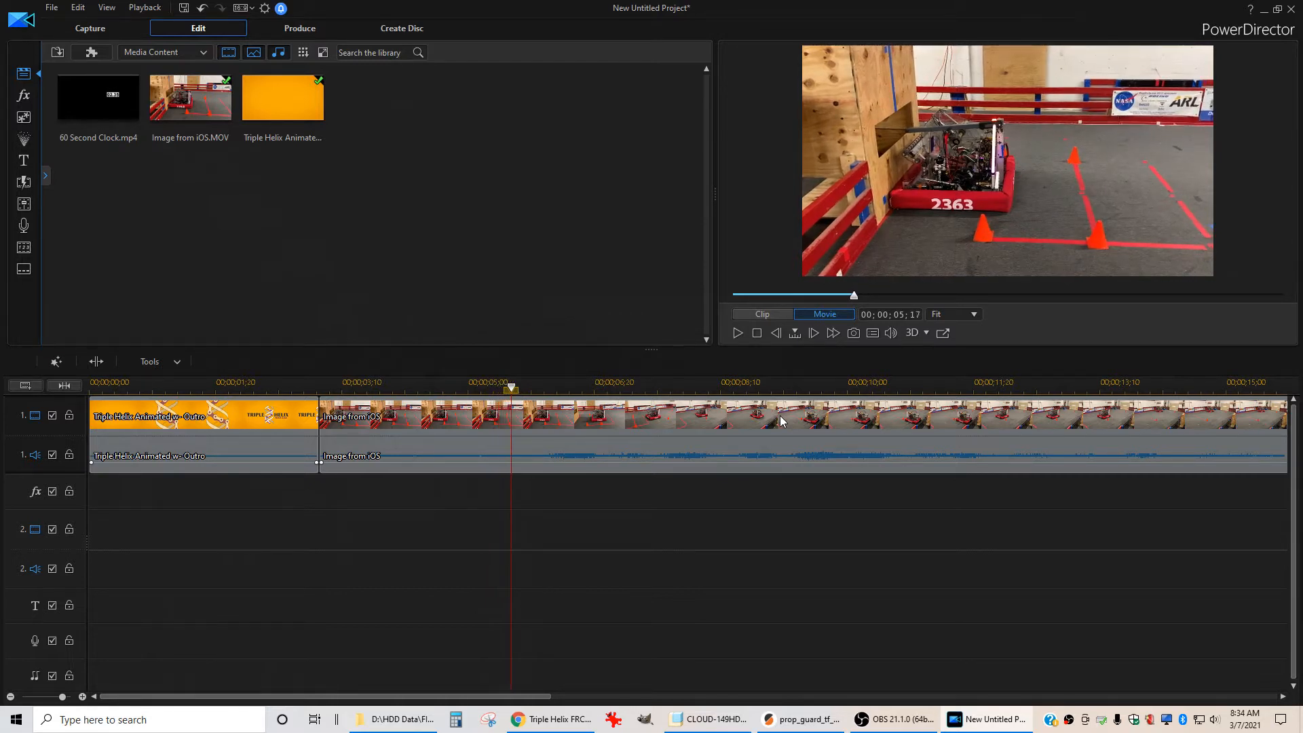
{"action": "key", "text": "comma"}
{"action": "key", "text": "comma"}
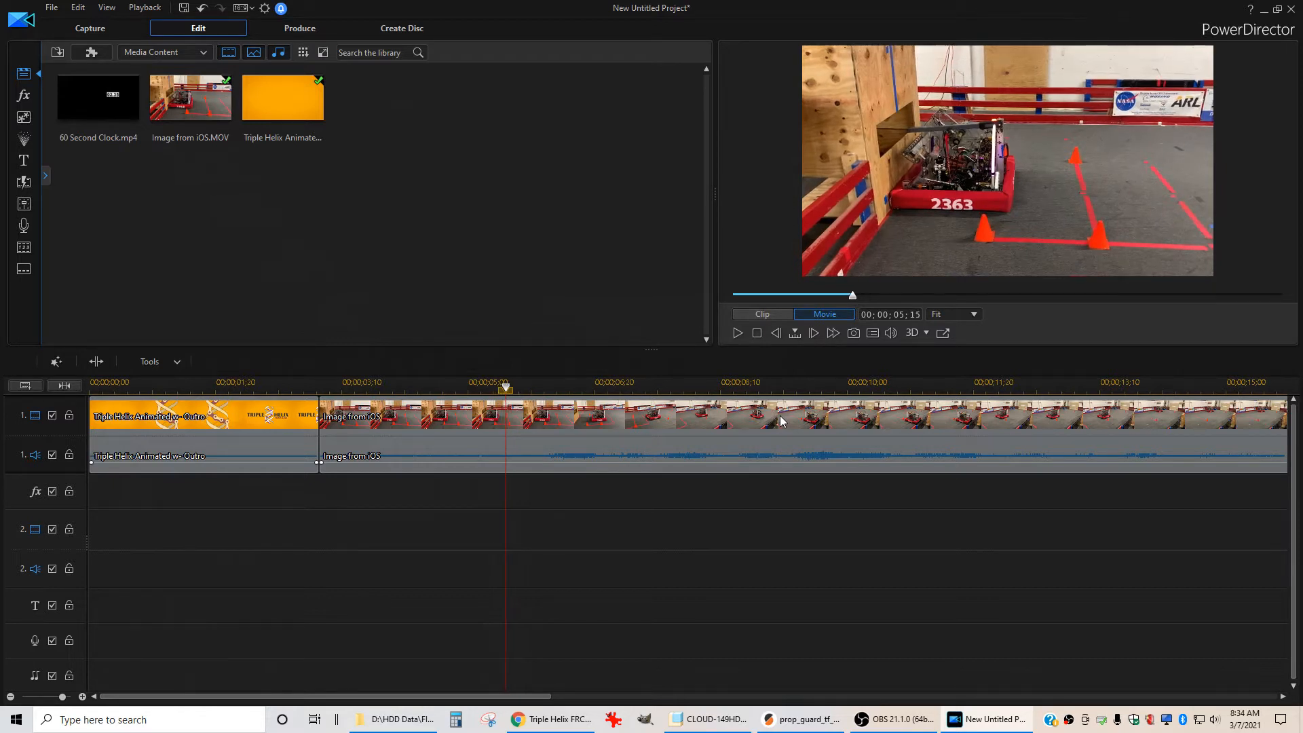
{"action": "key", "text": "comma"}
{"action": "key", "text": "comma"}
{"action": "key", "text": "comma"}
{"action": "key", "text": "comma"}
{"action": "key", "text": "comma"}
{"action": "key", "text": "comma"}
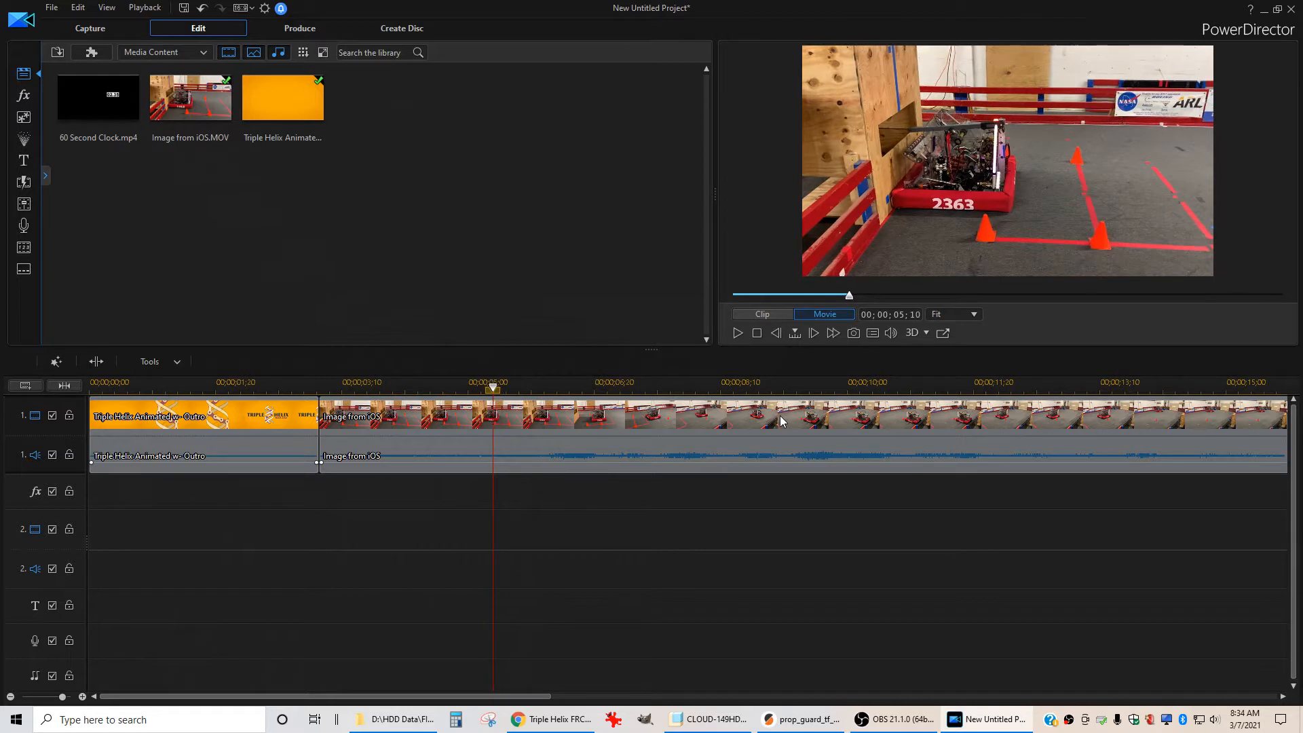
{"action": "key", "text": "period"}
{"action": "key", "text": "period"}
{"action": "key", "text": "period"}
{"action": "key", "text": "period"}
{"action": "key", "text": "period"}
{"action": "key", "text": "period"}
{"action": "key", "text": "comma"}
{"action": "key", "text": "period"}
{"action": "key", "text": "comma"}
{"action": "key", "text": "comma"}
{"action": "key", "text": "period"}
{"action": "key", "text": "period"}
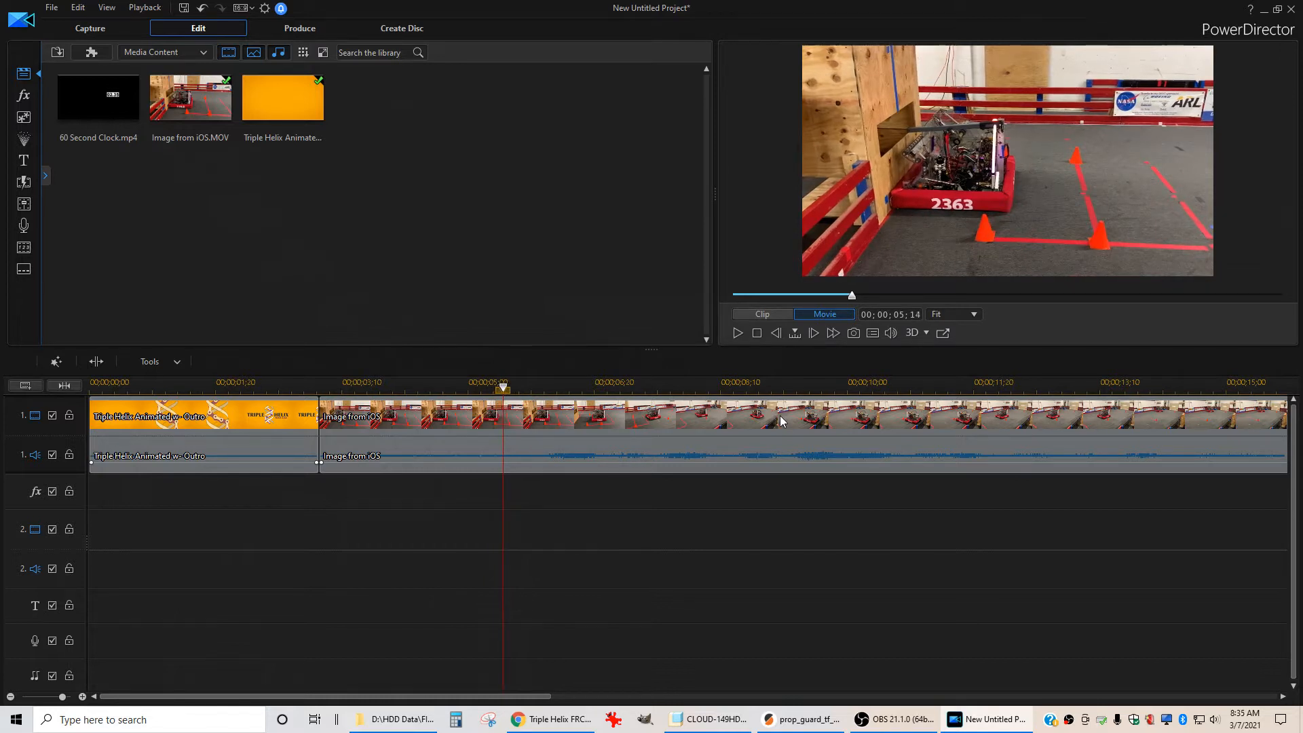
{"action": "key", "text": "comma"}
{"action": "key", "text": "comma"}
{"action": "key", "text": "comma"}
{"action": "key", "text": "comma"}
{"action": "key", "text": "comma"}
{"action": "key", "text": "period"}
{"action": "key", "text": "period"}
{"action": "key", "text": "period"}
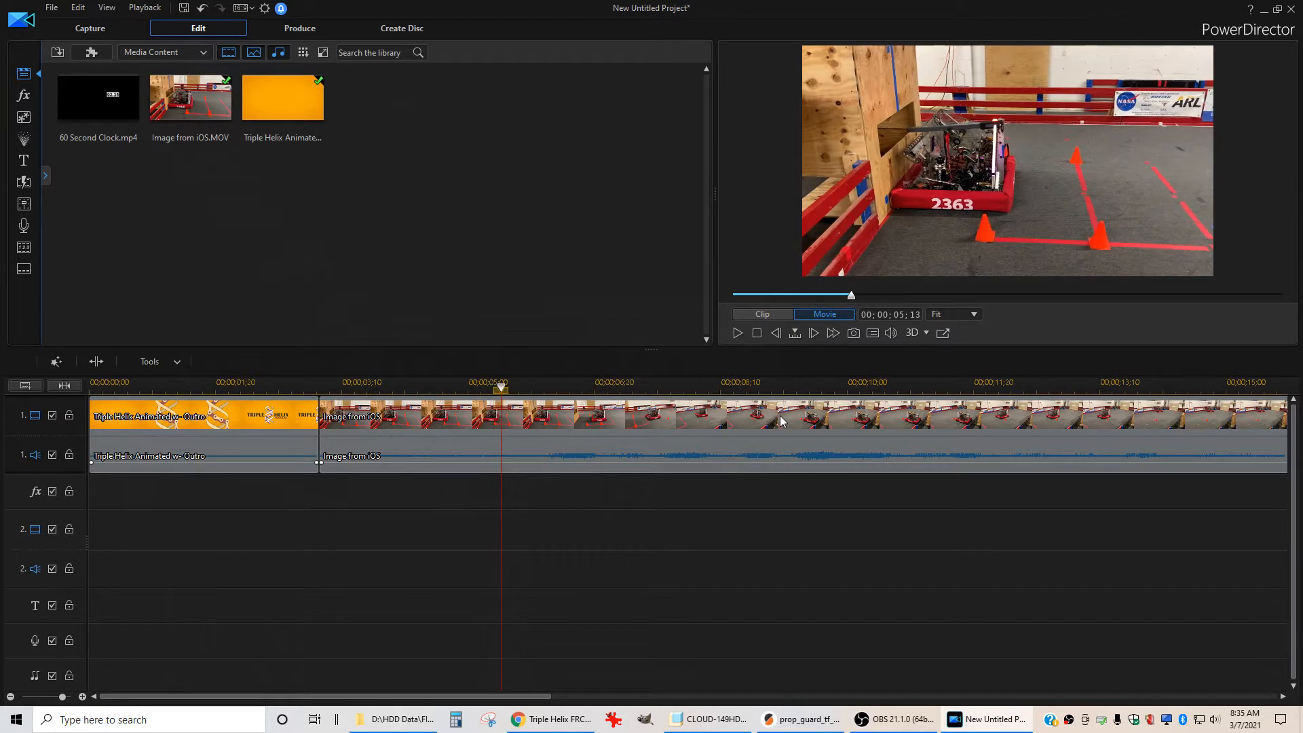
{"action": "key", "text": "period"}
{"action": "key", "text": "period"}
{"action": "key", "text": "comma"}
{"action": "key", "text": "period"}
{"action": "key", "text": "comma"}
Split the iOS clip at the playhead at 00;00;05;15
{"action": "key", "text": "Right"}
{"action": "key", "text": "Left"}
{"action": "key", "text": "Right"}
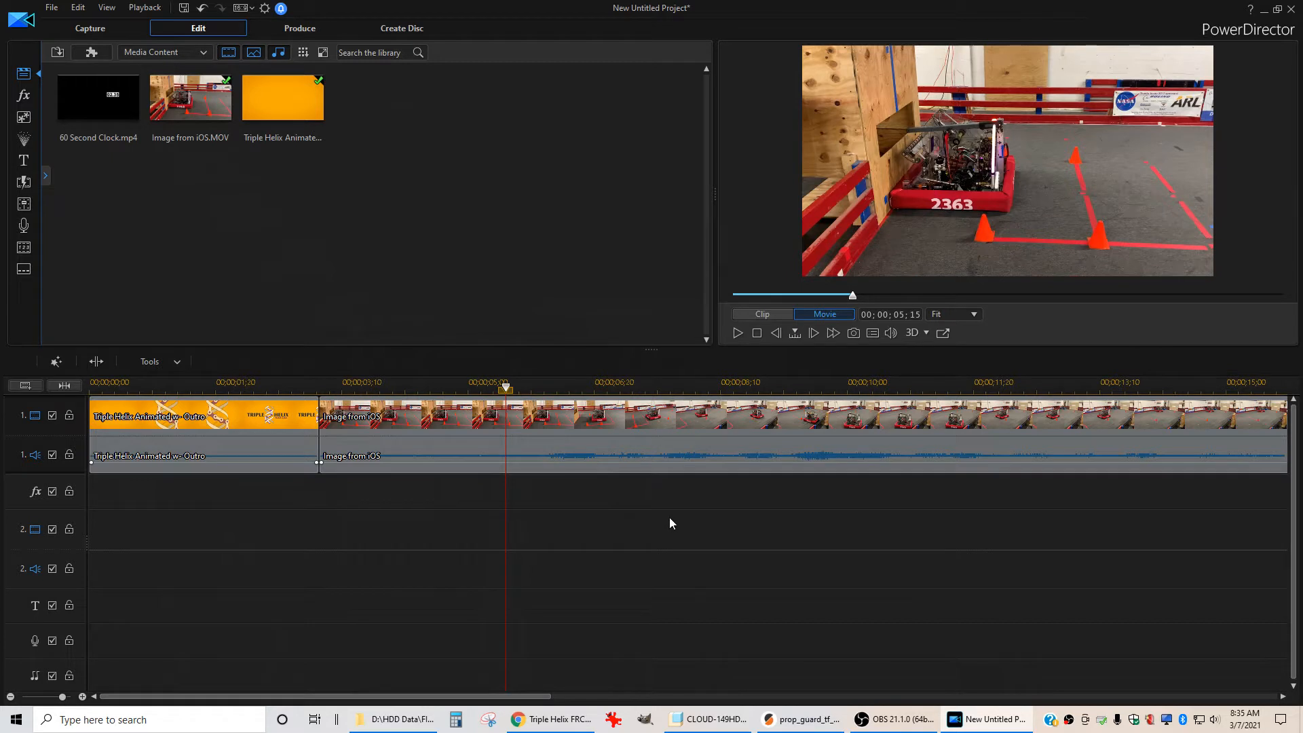
{"action": "key", "text": "ctrl+t"}
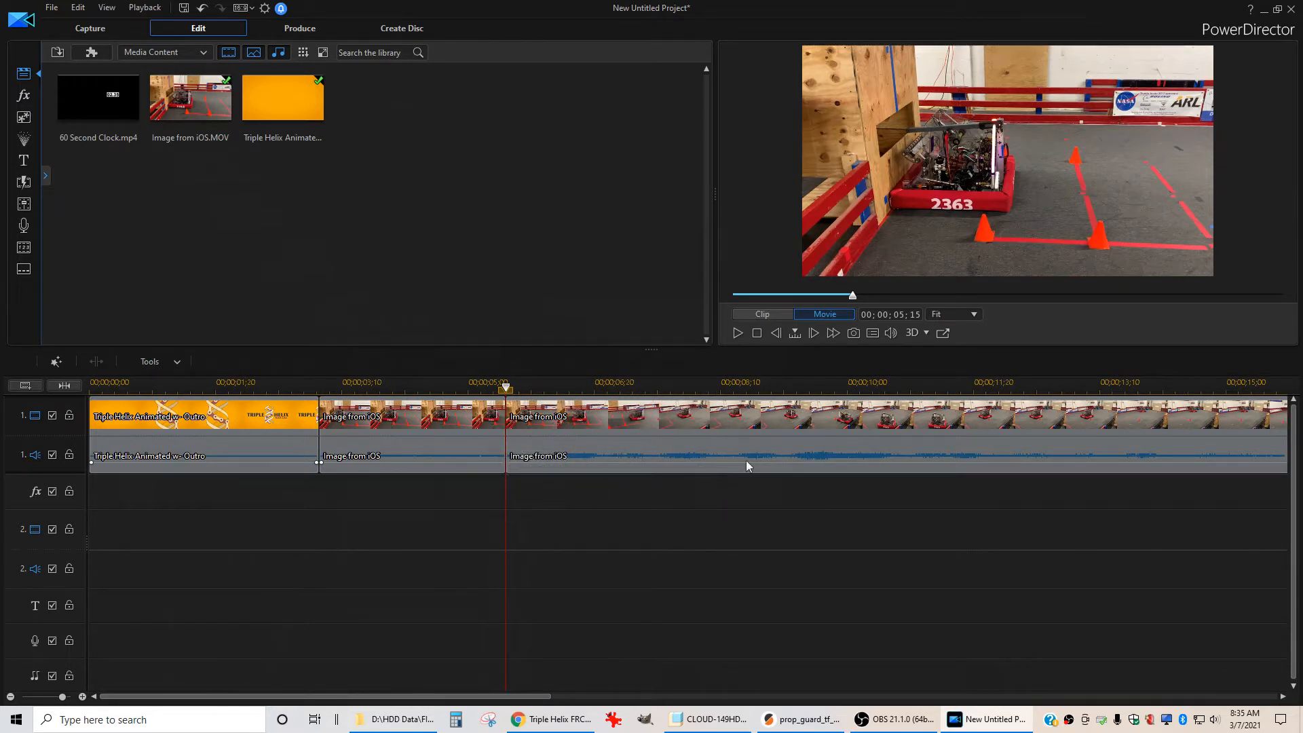
Zoom out, play back the edited timeline, and select the later segment of the split iOS clip
{"action": "scroll", "coordinate": [848, 475], "scroll_direction": "down", "scroll_amount": 3}
{"action": "left_click", "coordinate": [547, 400]}
{"action": "key", "text": "space"}
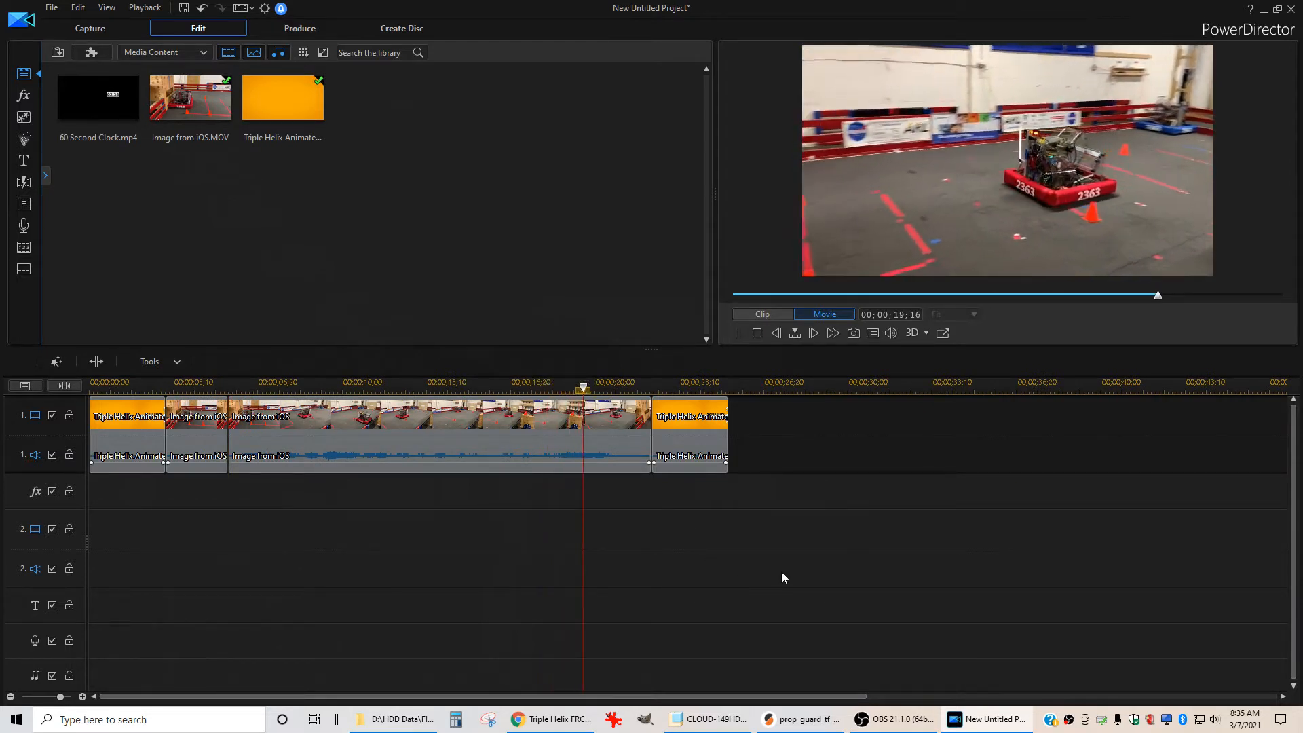
{"action": "key", "text": "space"}
{"action": "key", "text": "space"}
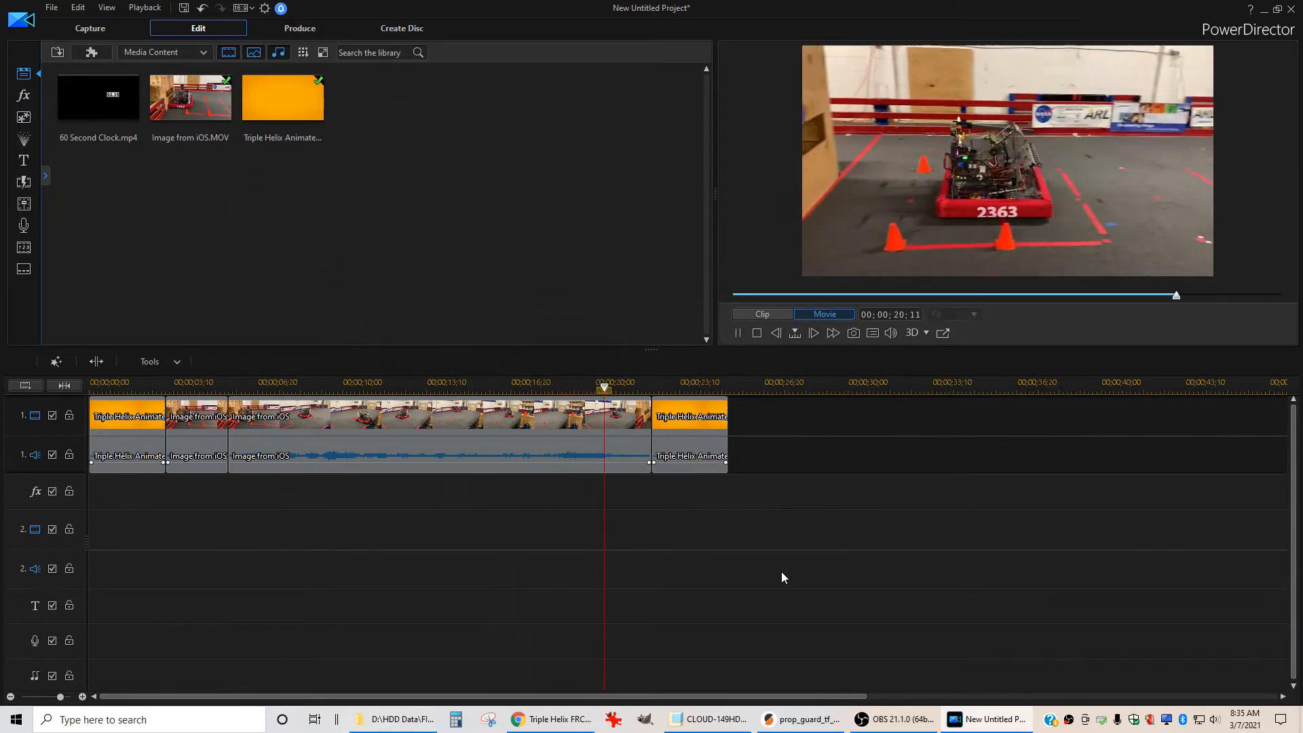
{"action": "key", "text": "space"}
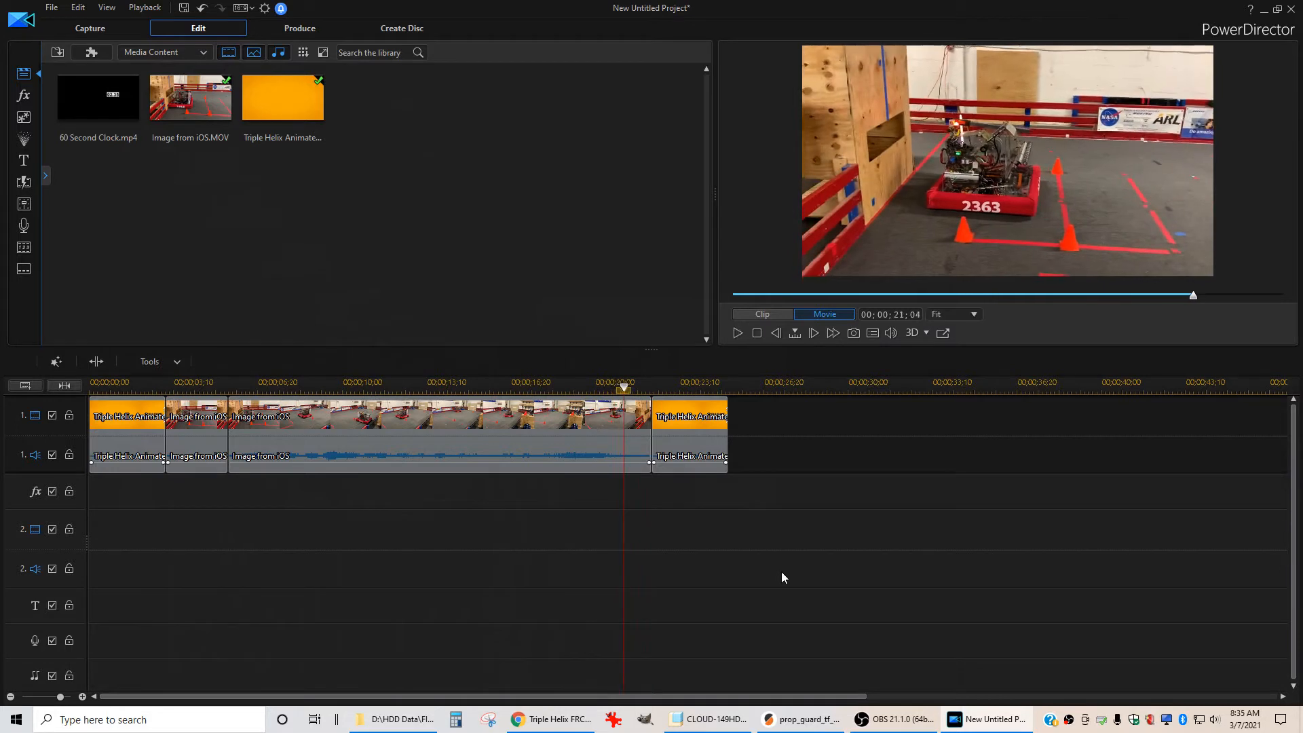
{"action": "left_click", "coordinate": [608, 420]}
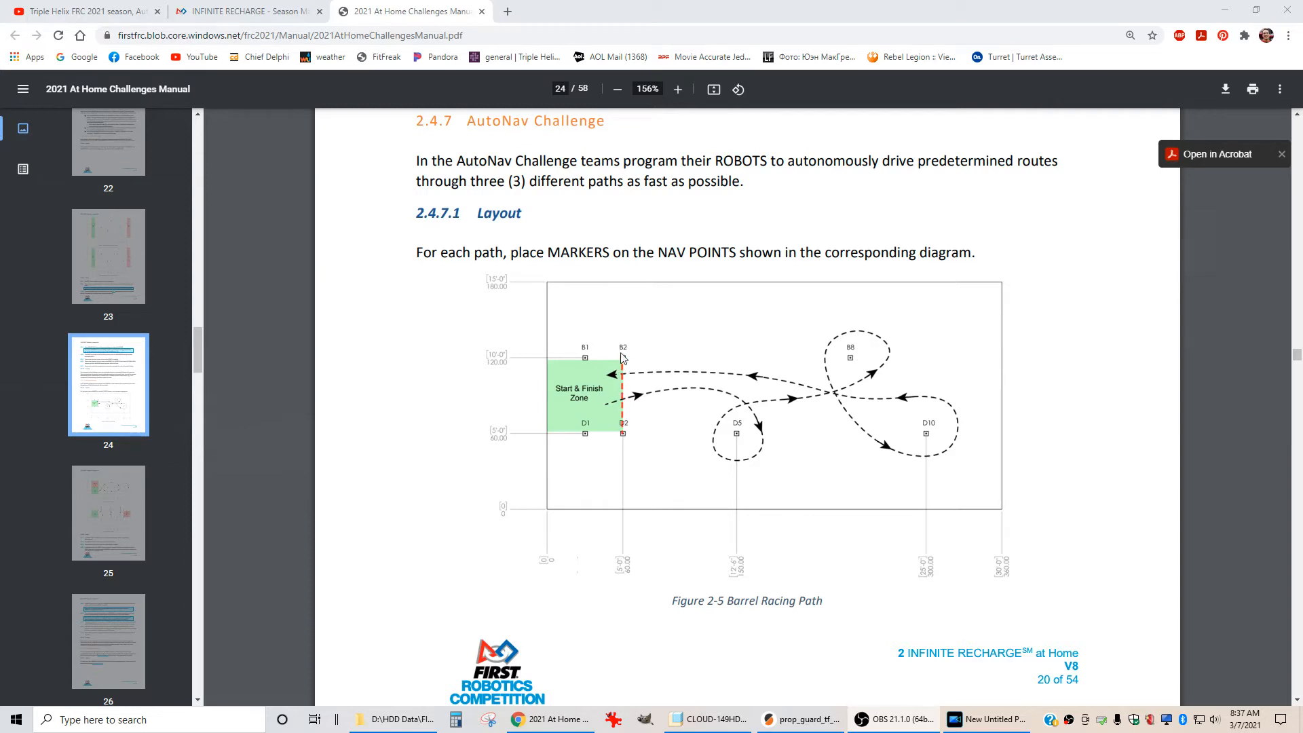
Step frame by frame near the end of the iOS clip and split it at 00;00;20;08
{"action": "left_click", "coordinate": [1225, 10]}
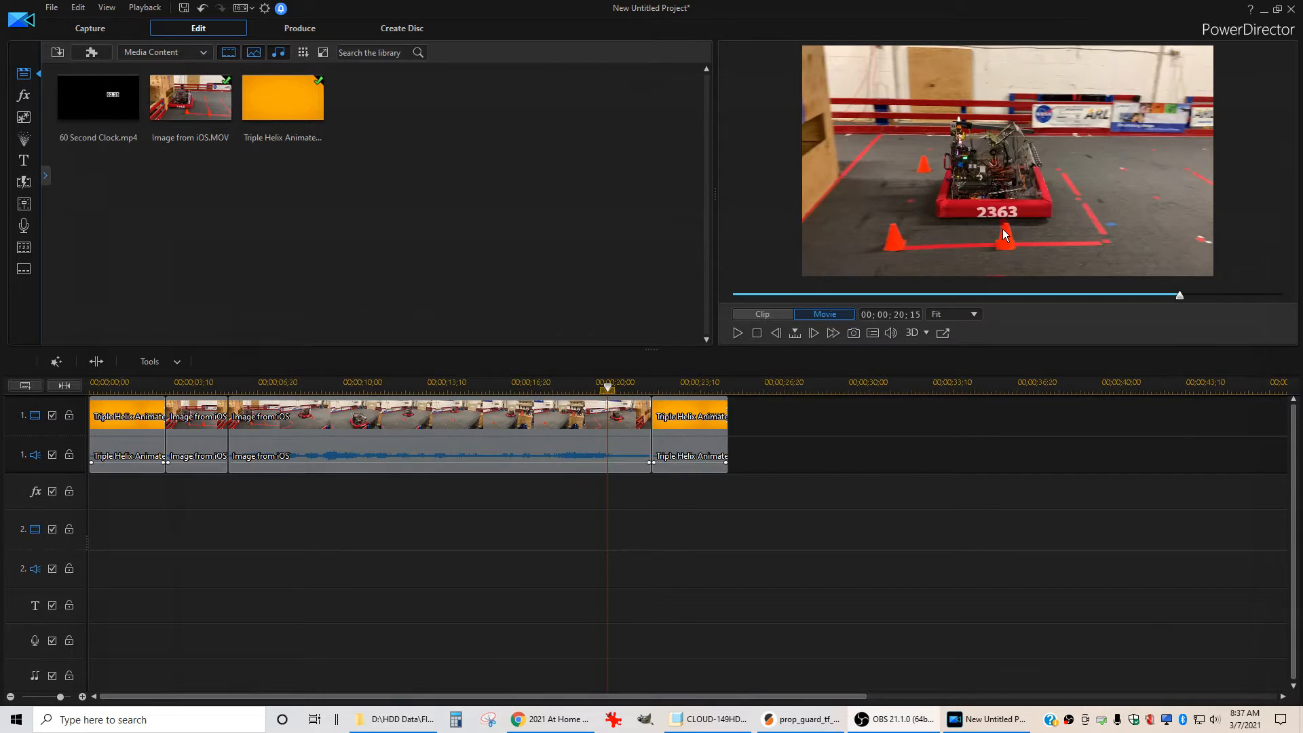
{"action": "left_click", "coordinate": [1050, 145]}
{"action": "key", "text": "Left"}
{"action": "key", "text": "Left"}
{"action": "key", "text": "Left"}
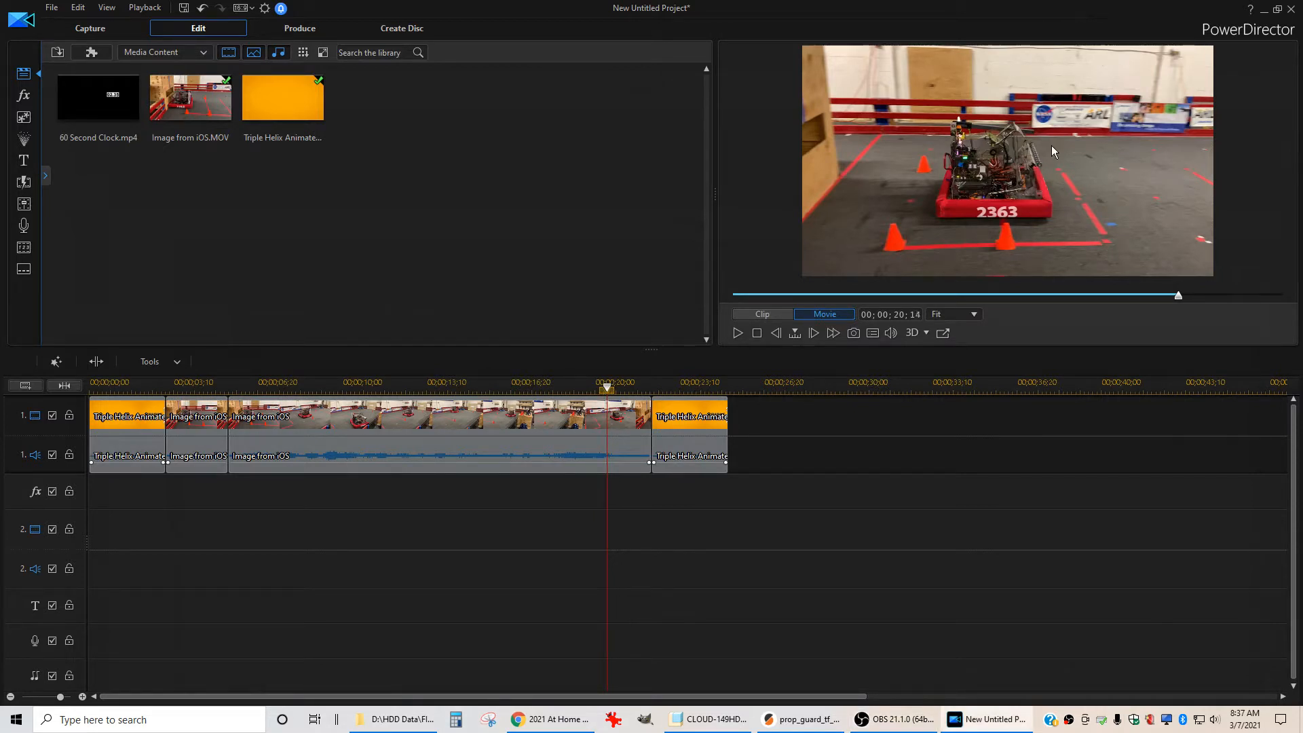
{"action": "key", "text": "Left"}
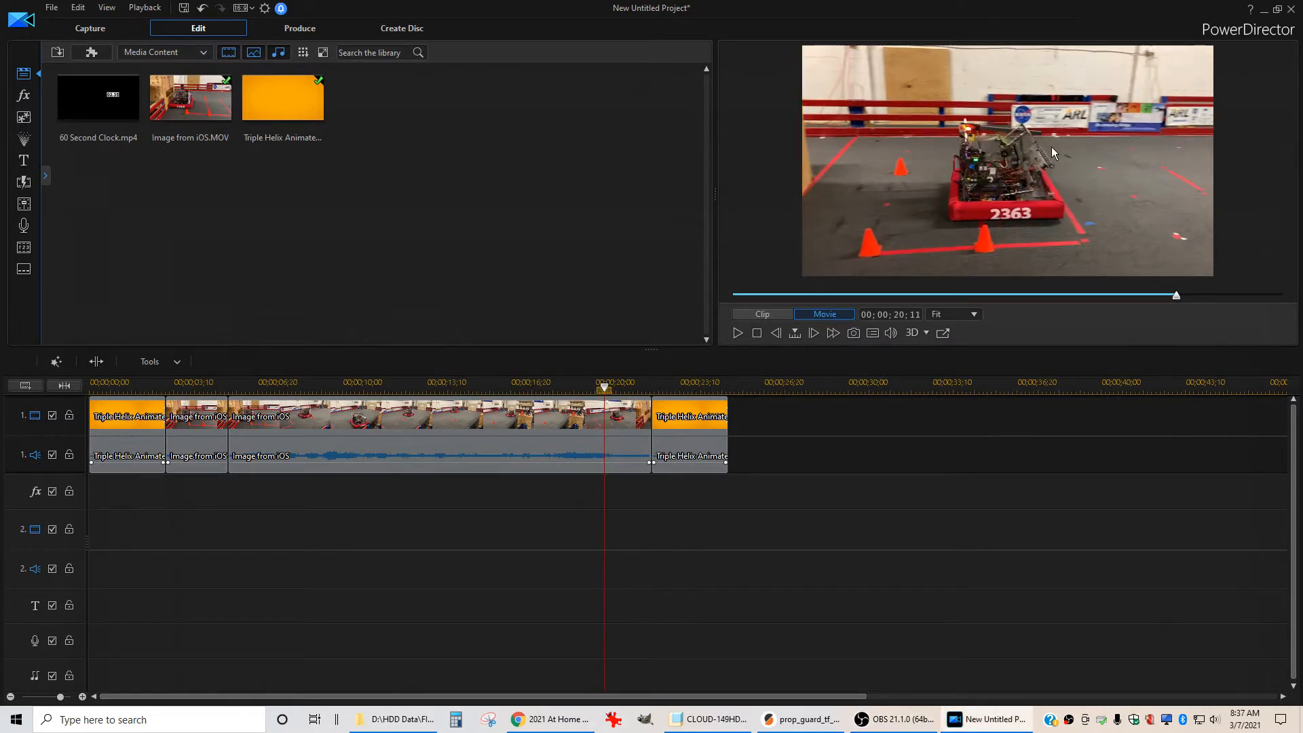
{"action": "key", "text": "Left"}
{"action": "key", "text": "Left"}
{"action": "key", "text": "Left"}
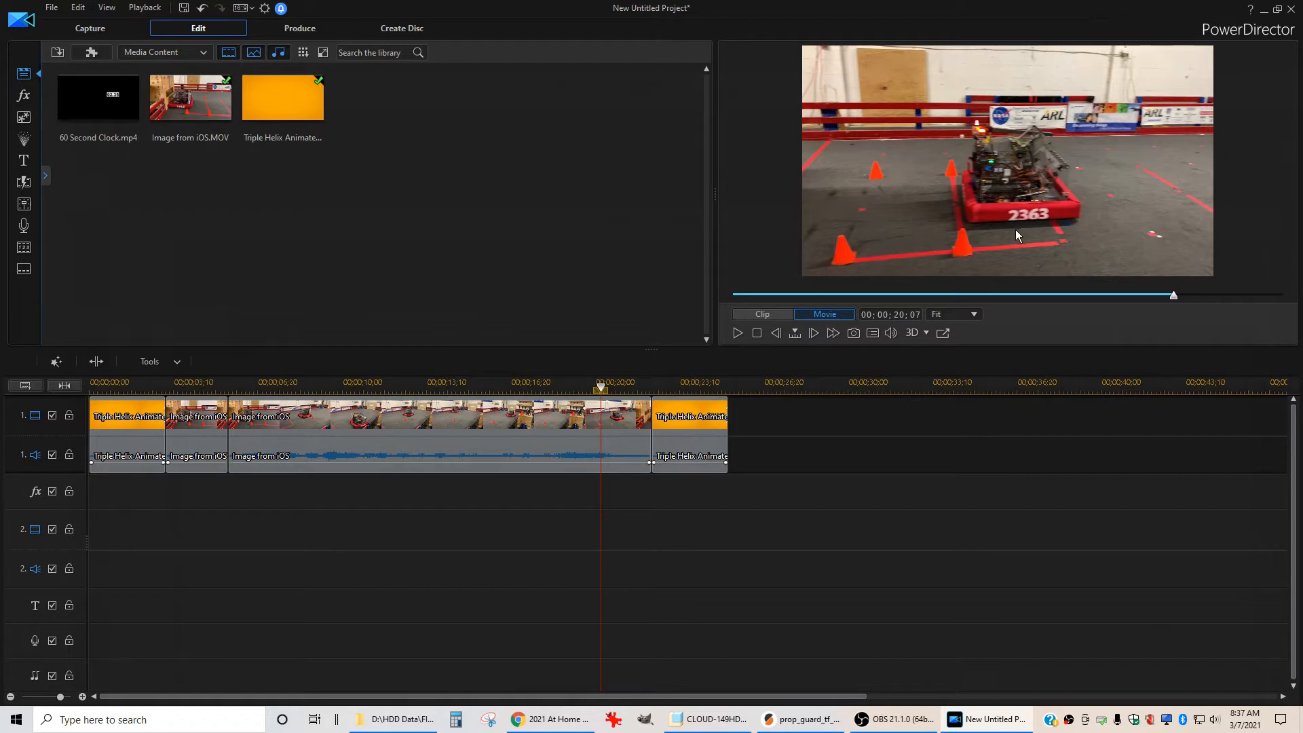
{"action": "key", "text": "Right"}
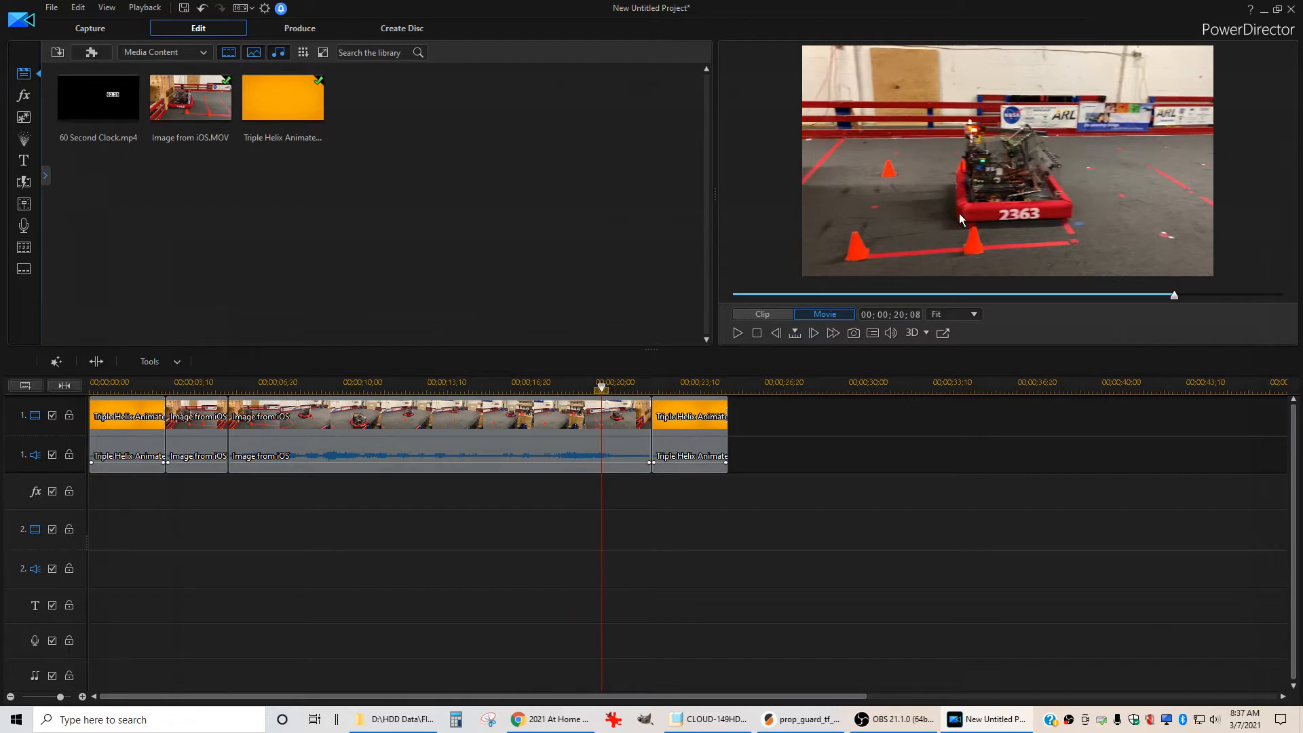
{"action": "key", "text": "Left"}
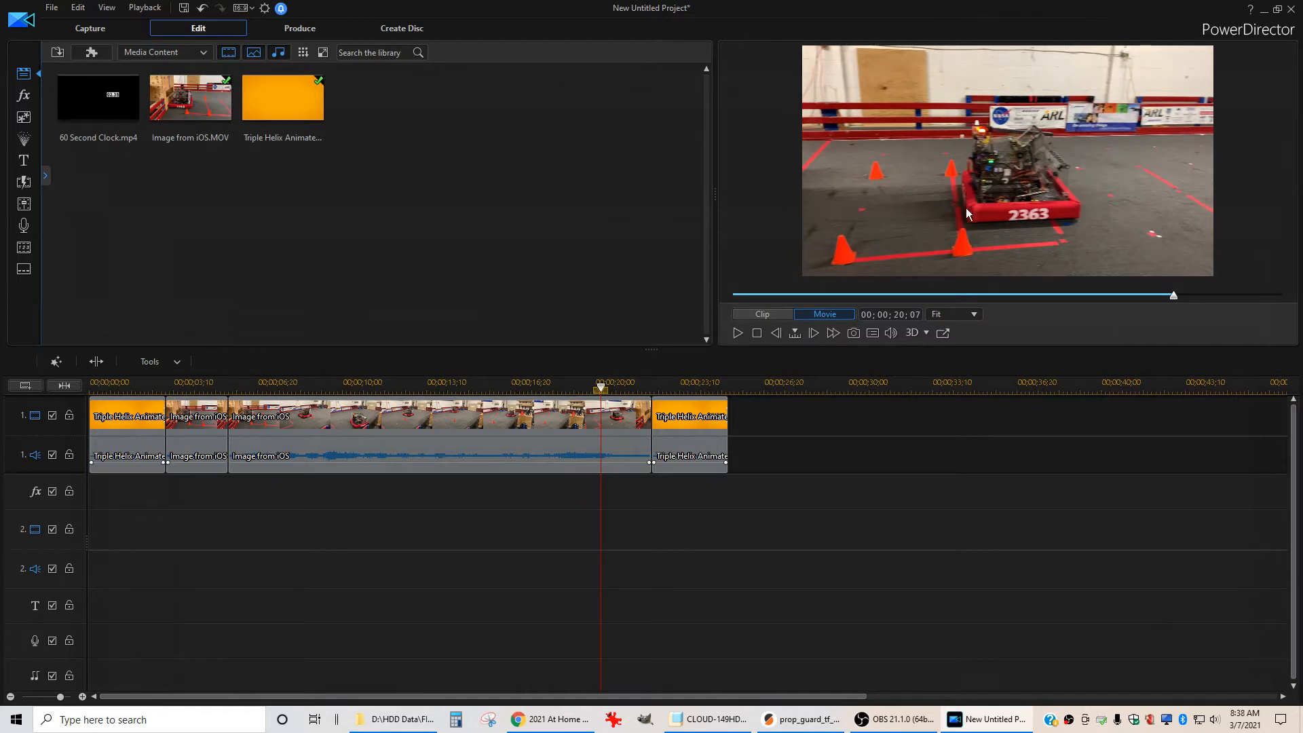
{"action": "key", "text": "Right"}
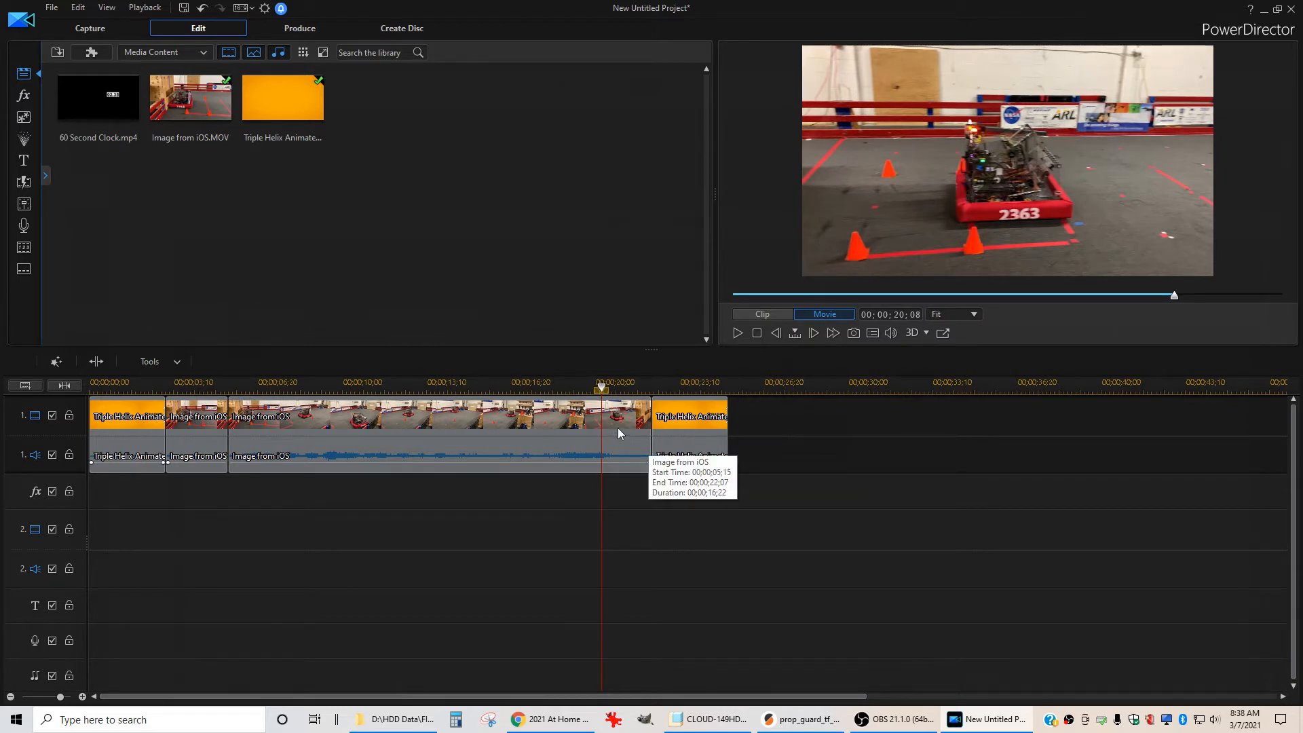
{"action": "key", "text": "ctrl+t"}
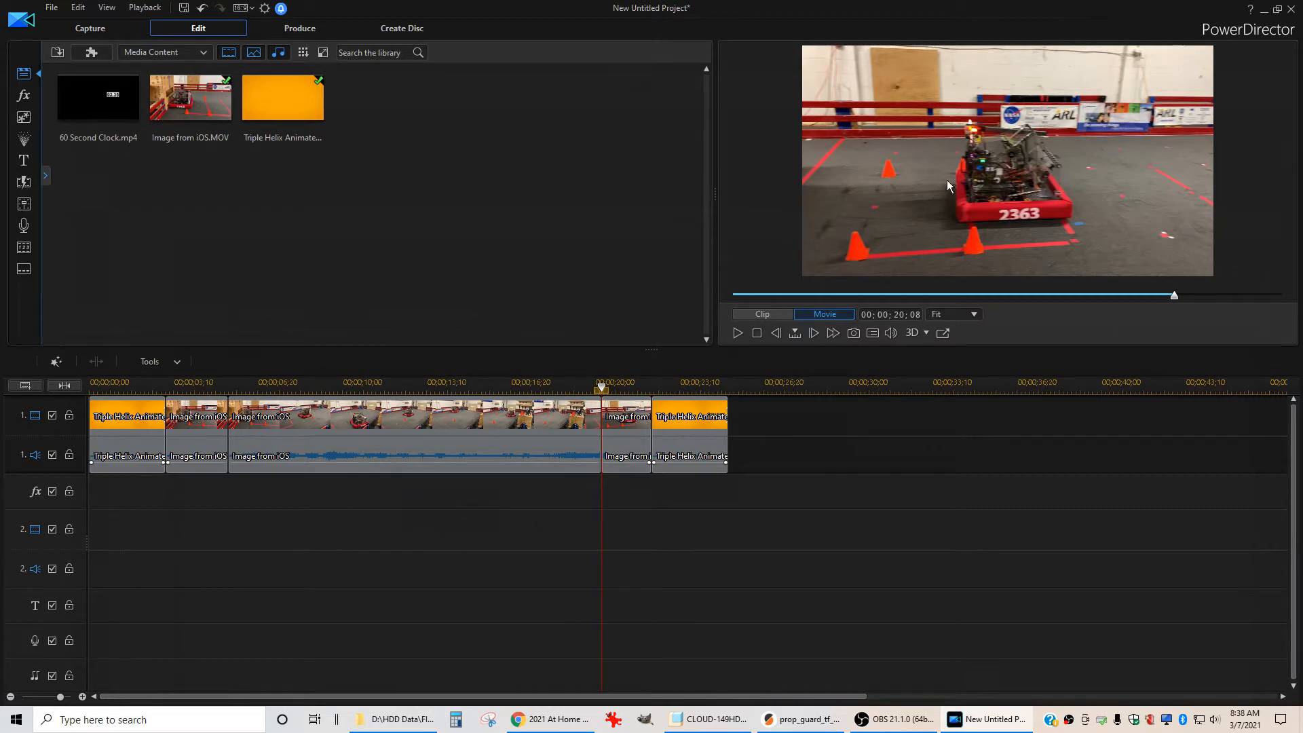
Select the main iOS segment and briefly play back the timeline
{"action": "left_click", "coordinate": [415, 447]}
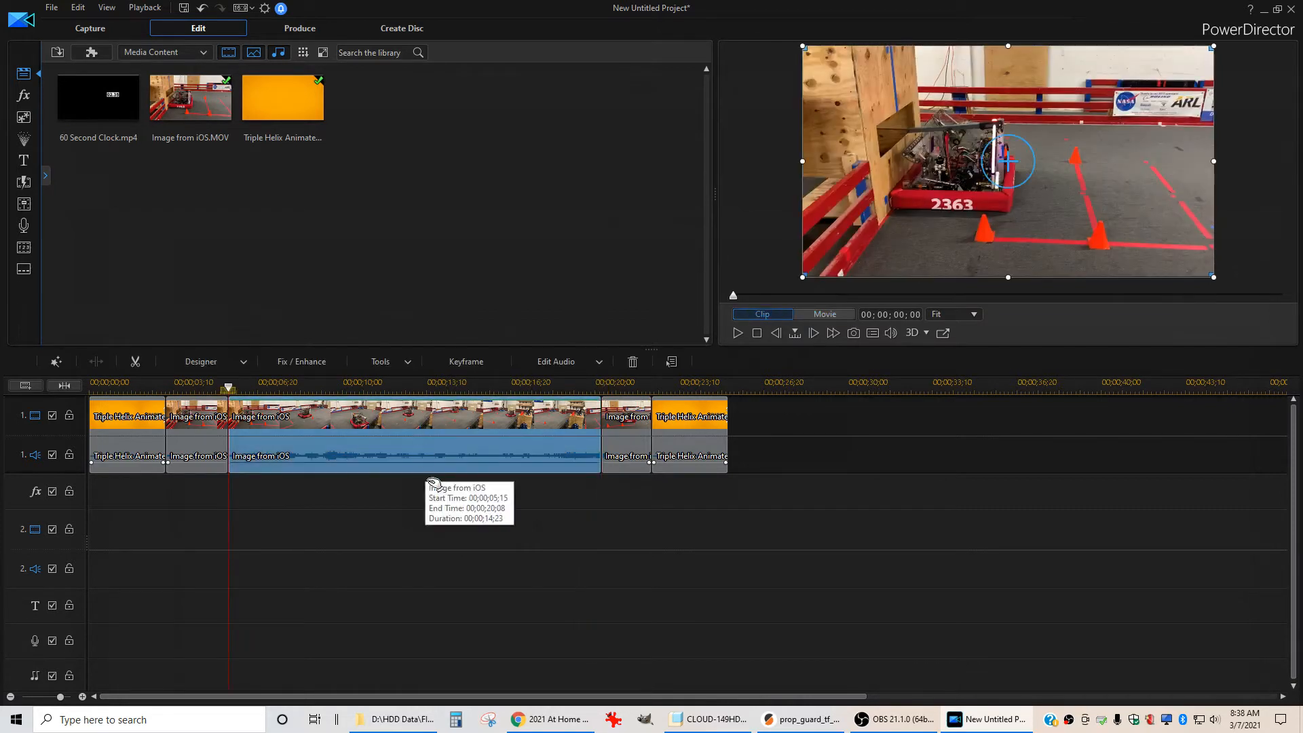
{"action": "left_click", "coordinate": [453, 518]}
{"action": "key", "text": "space"}
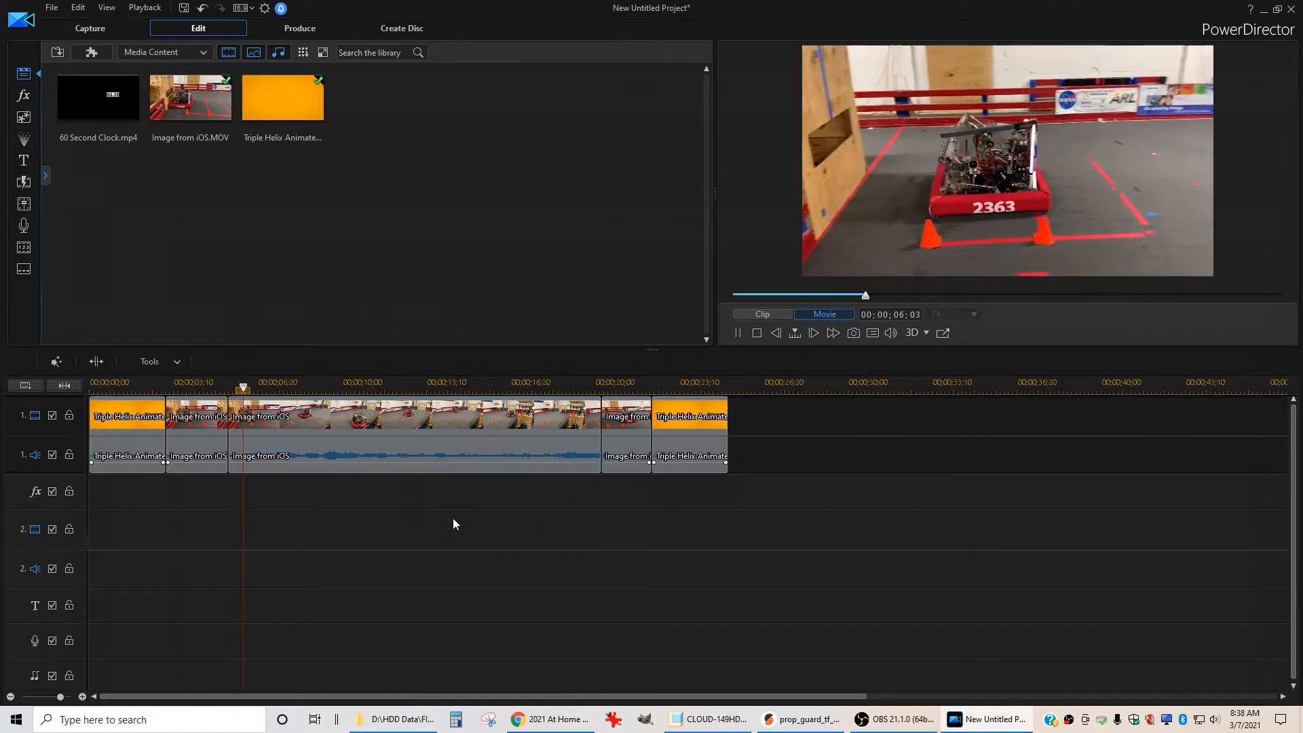
{"action": "key", "text": "space"}
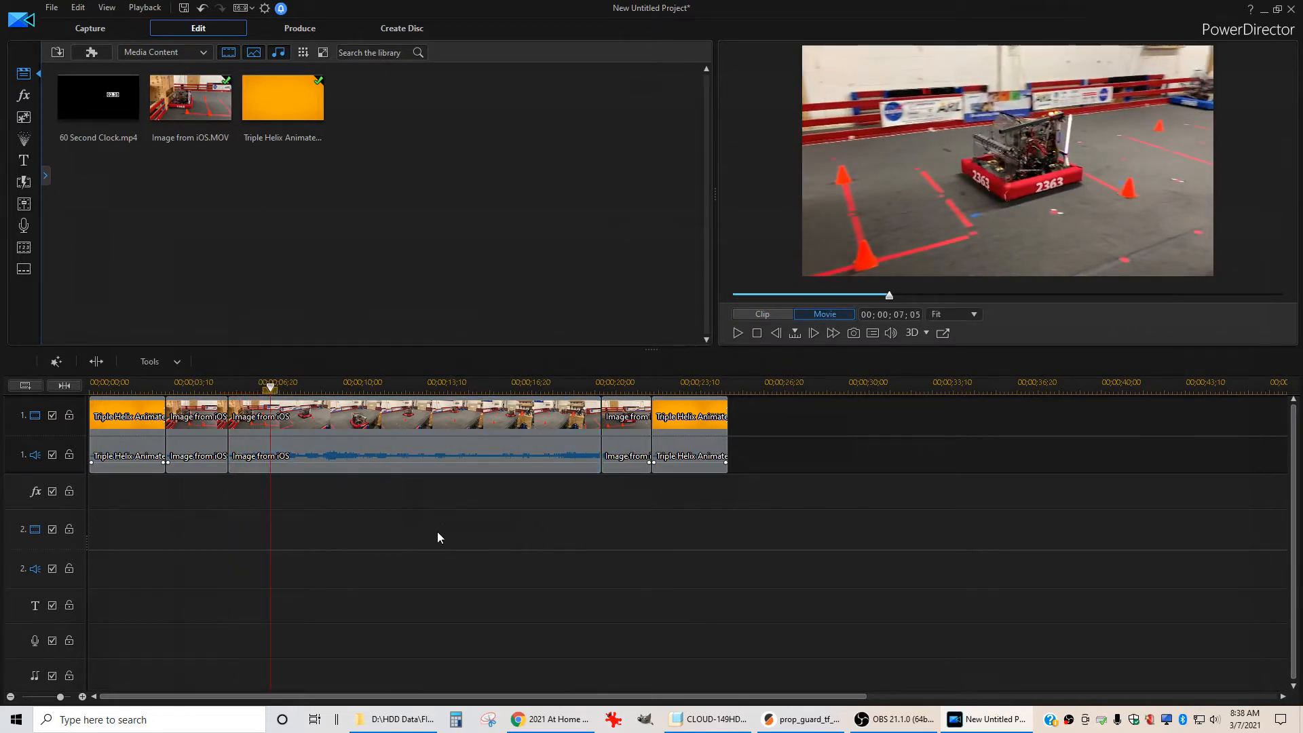
Add the 60 Second Clock video to the second video track, starting just after the intro clip
{"action": "left_click", "coordinate": [98, 106]}
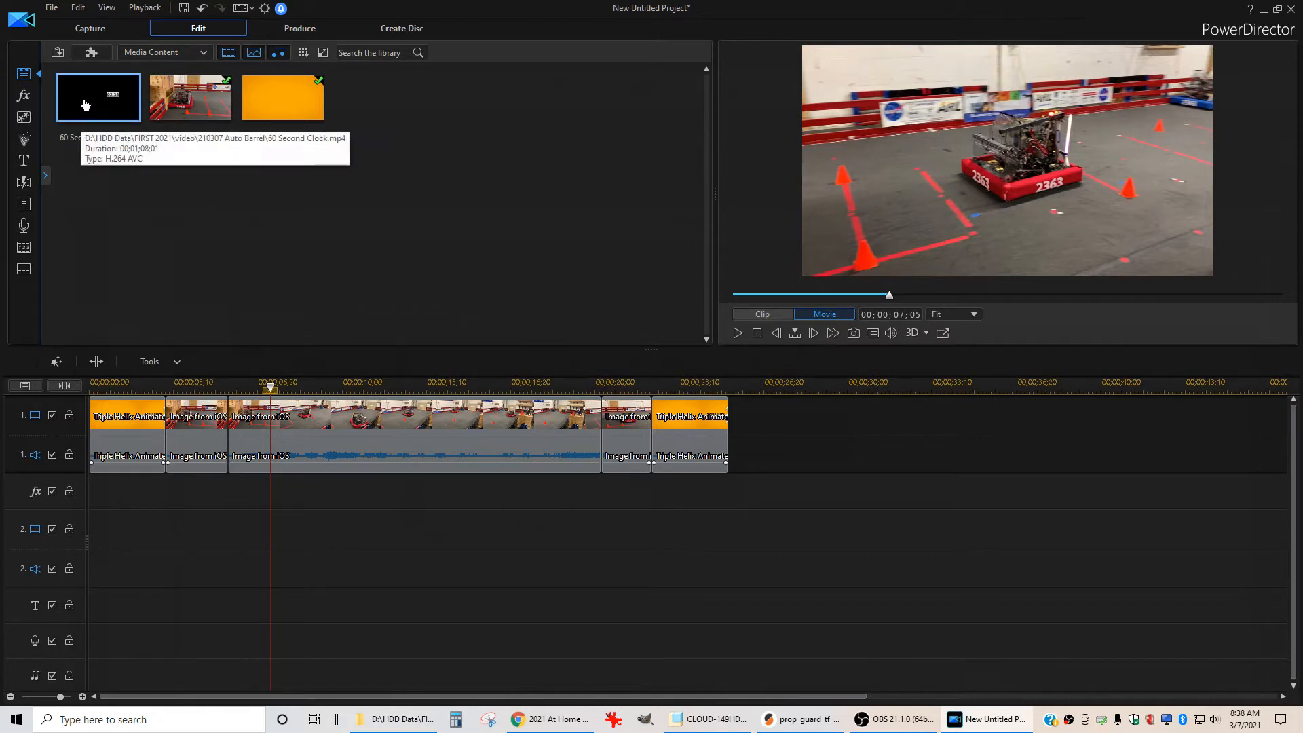
{"action": "left_click_drag", "start_coordinate": [85, 105], "coordinate": [164, 533]}
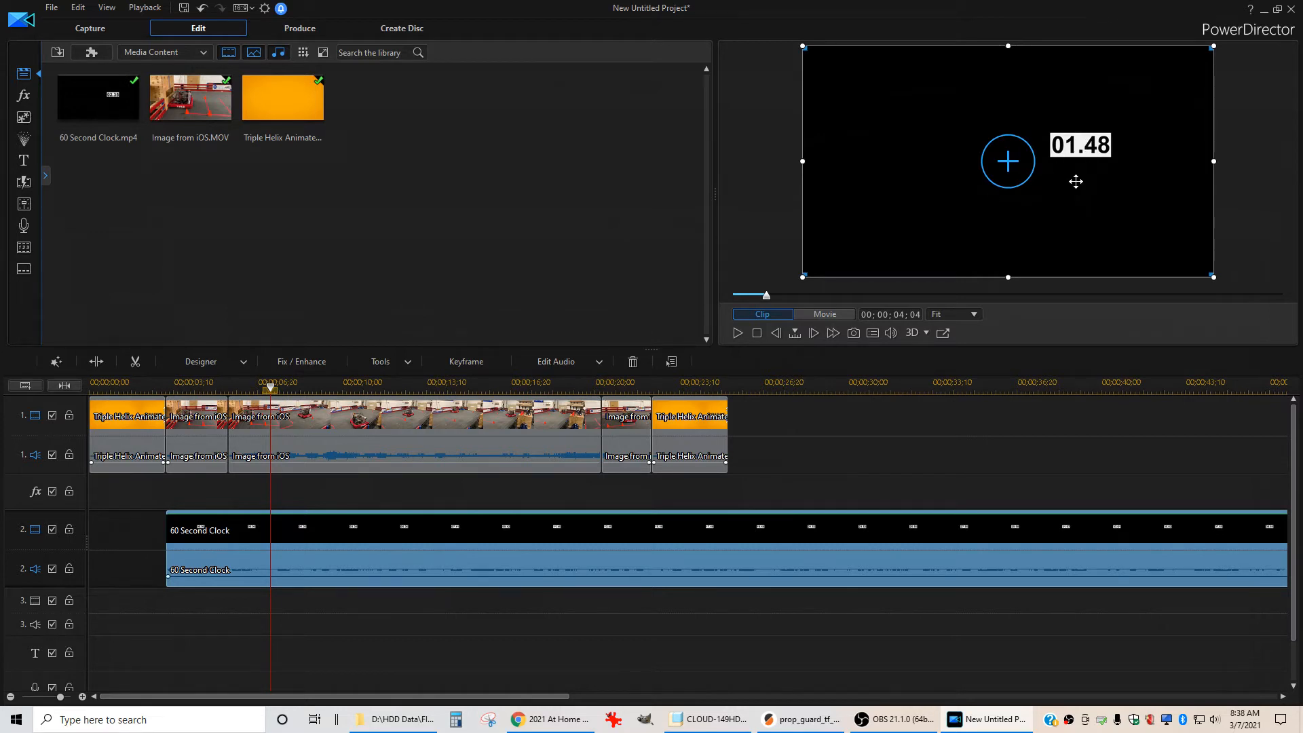
Select the clock clip, open Mask Designer, and apply the rectangle mask
{"action": "left_click", "coordinate": [460, 634]}
{"action": "left_click", "coordinate": [397, 528]}
{"action": "left_click", "coordinate": [393, 366]}
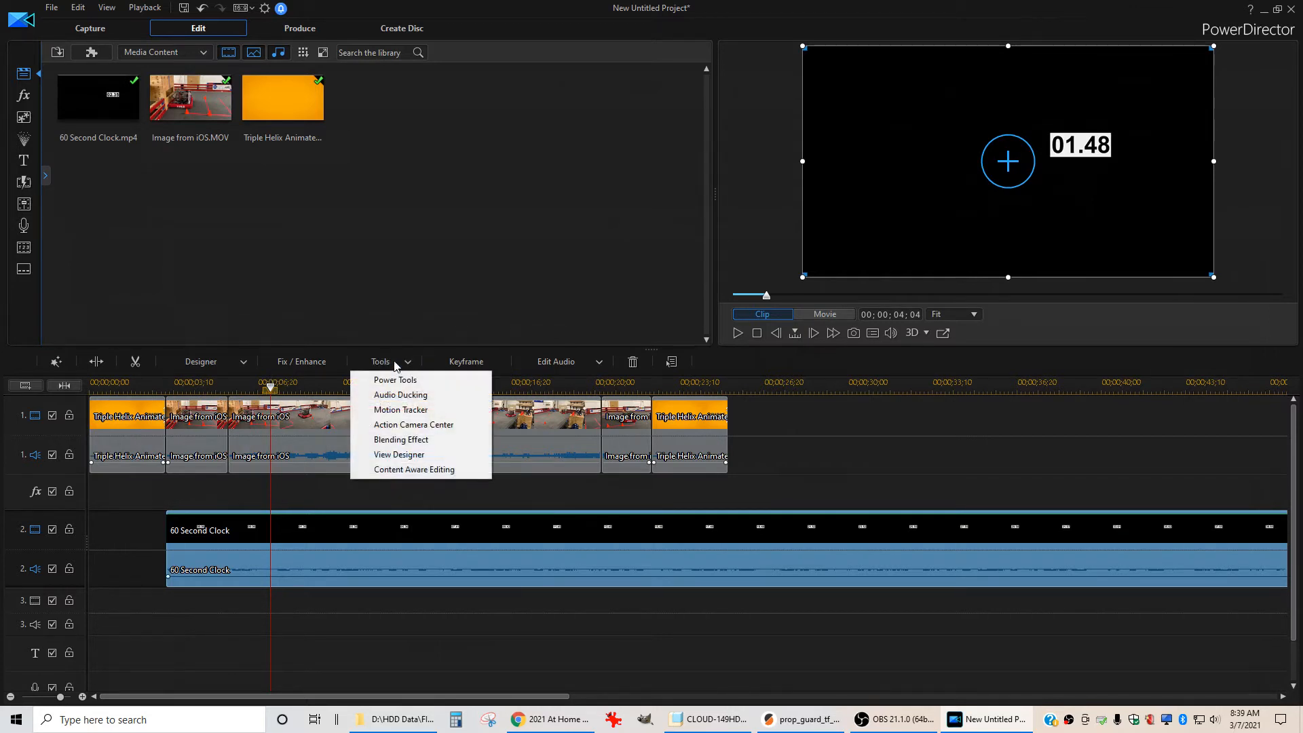
{"action": "left_click", "coordinate": [395, 379]}
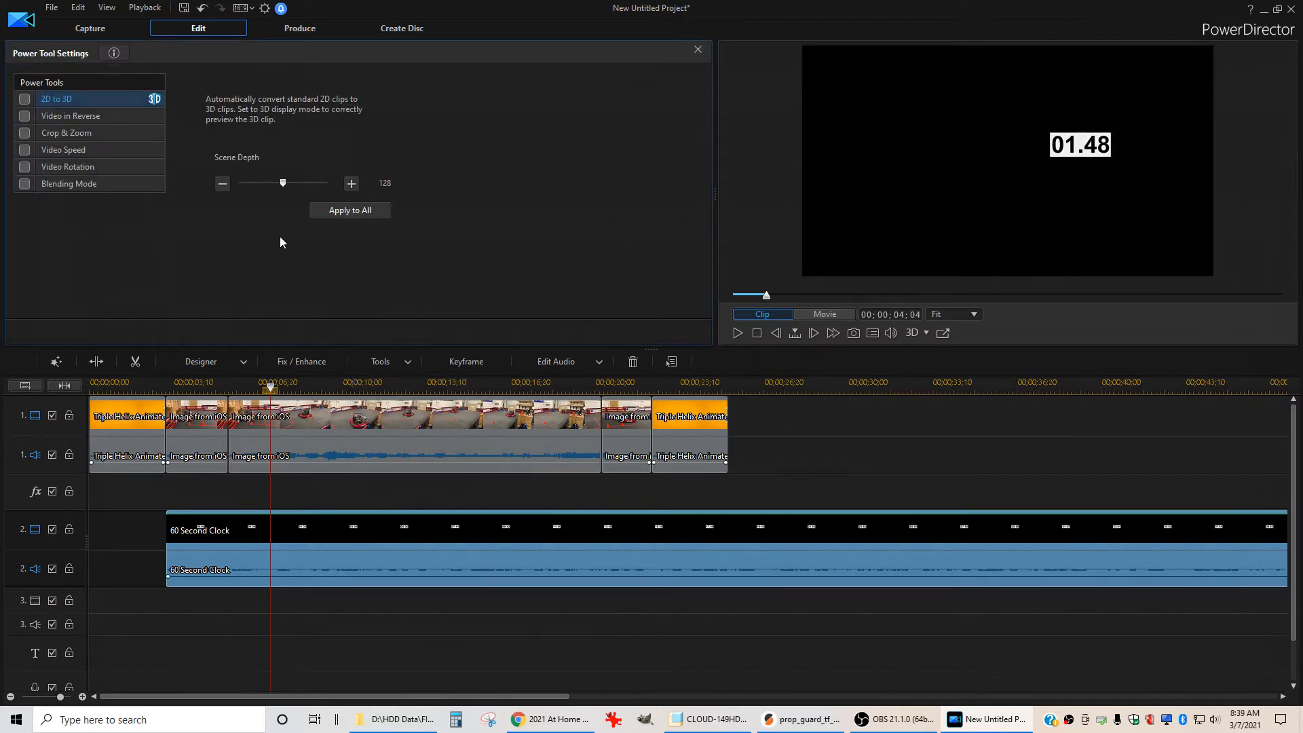
{"action": "left_click", "coordinate": [212, 363]}
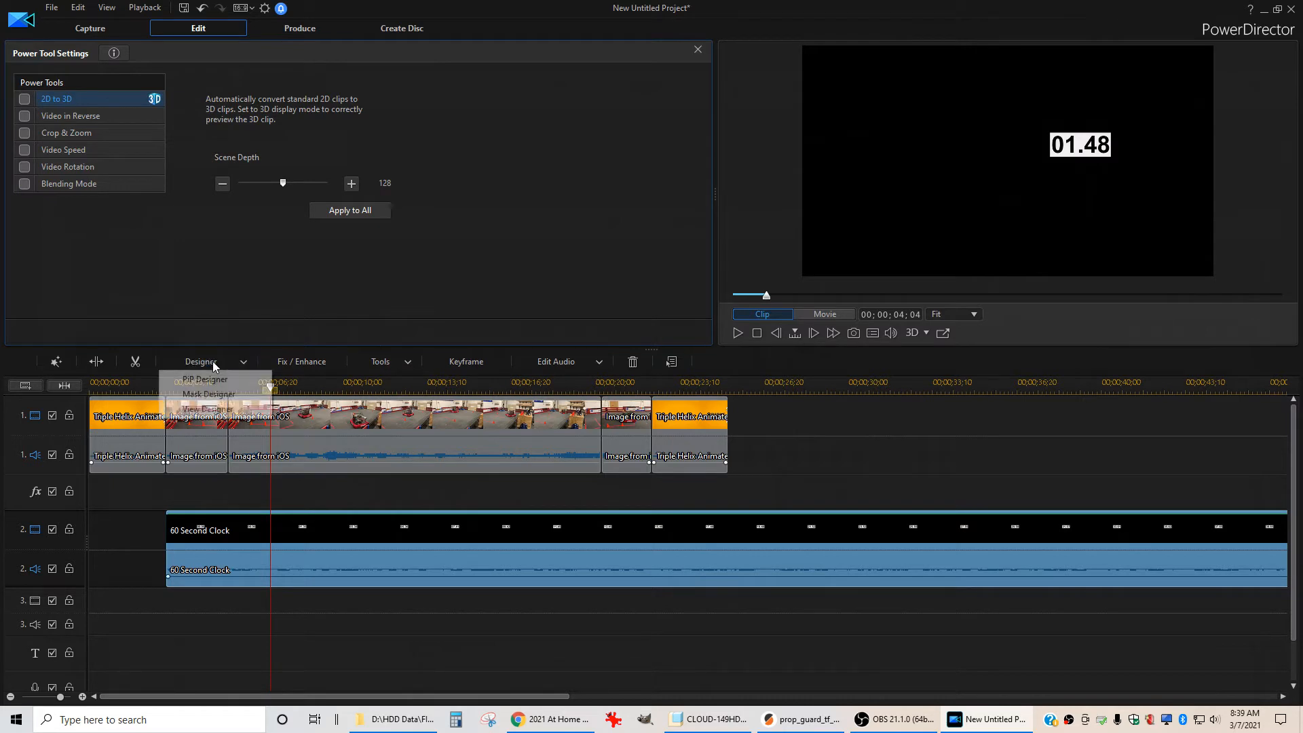
{"action": "left_click", "coordinate": [213, 397]}
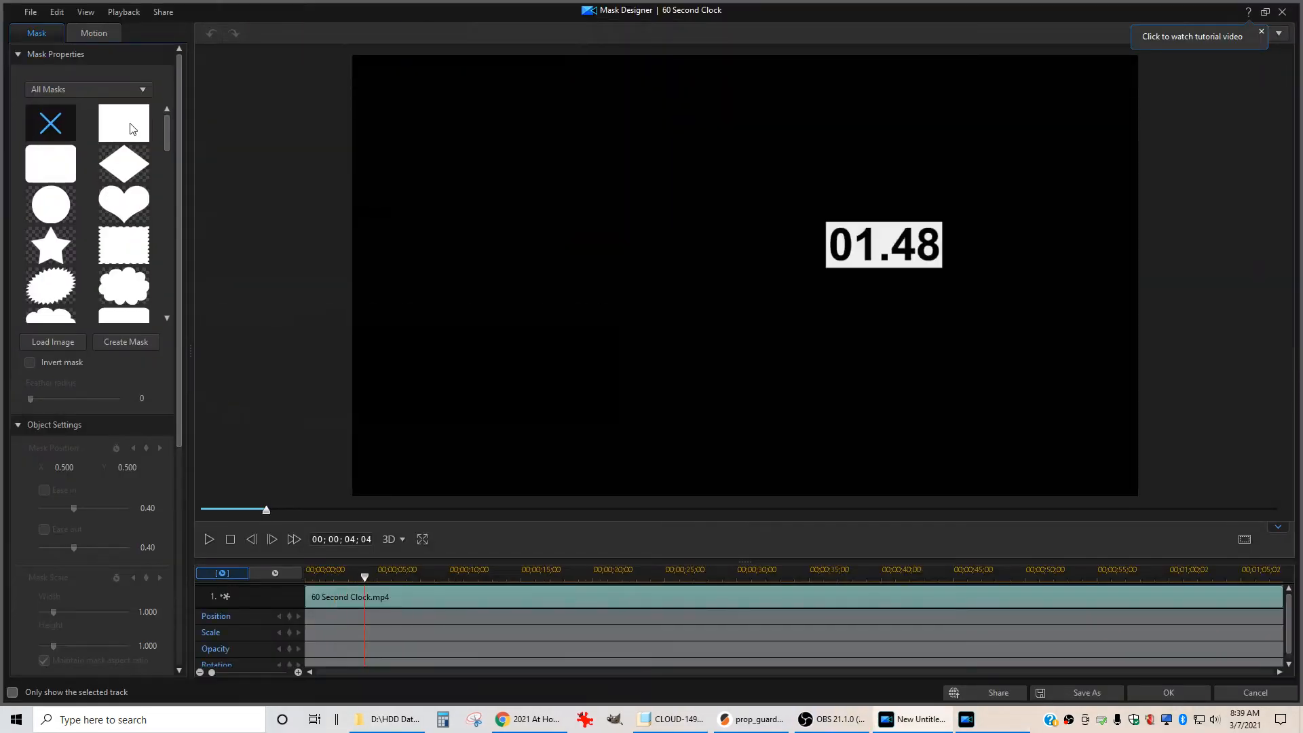
{"action": "left_click", "coordinate": [125, 131]}
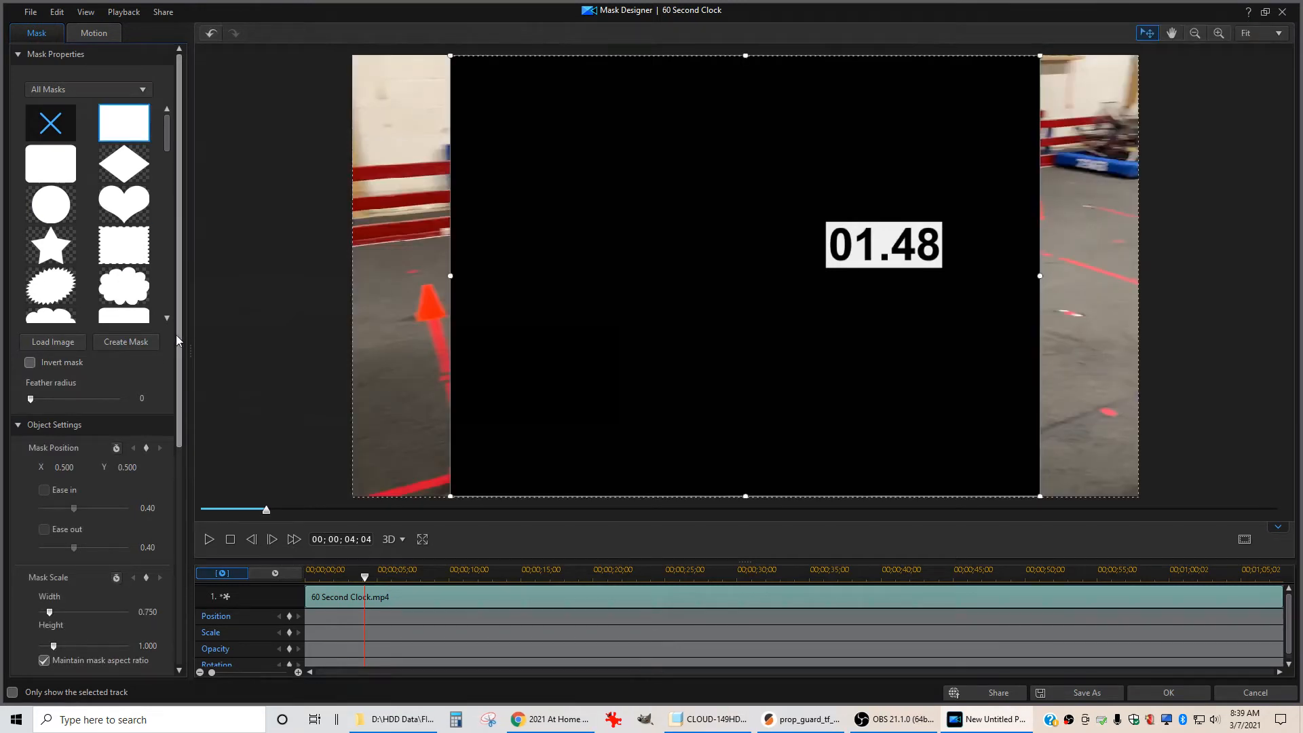
Turn off mask aspect ratio, shrink the mask around the timer readout, and apply the mask
{"action": "left_click_drag", "start_coordinate": [179, 331], "coordinate": [169, 462]}
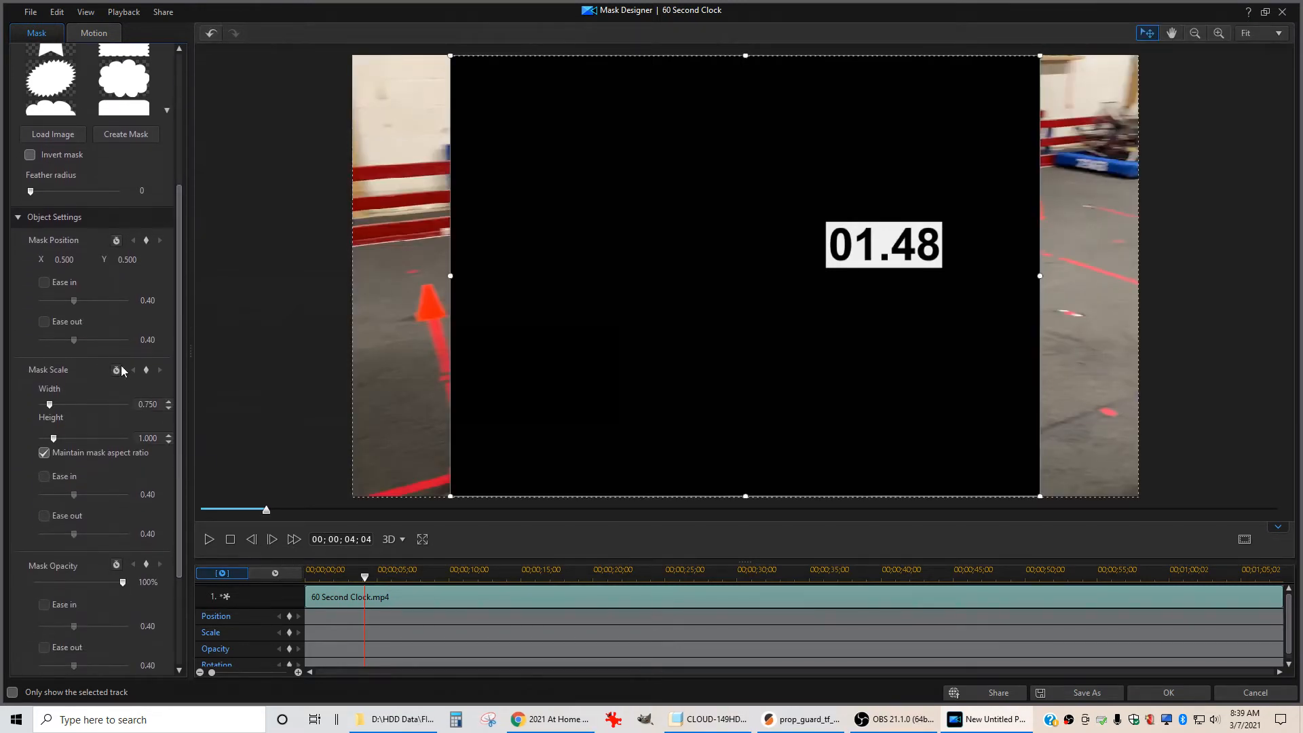
{"action": "left_click", "coordinate": [44, 452]}
{"action": "left_click_drag", "start_coordinate": [450, 55], "coordinate": [826, 222]}
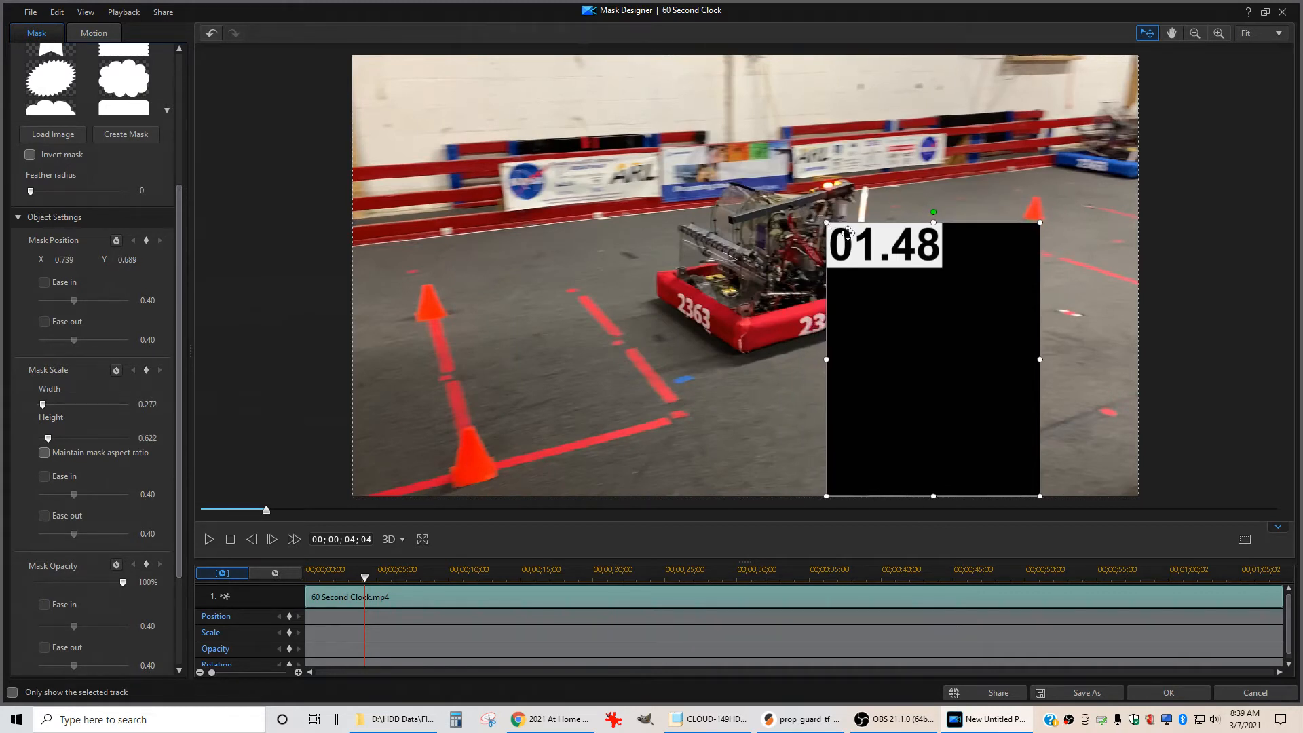
{"action": "left_click_drag", "start_coordinate": [1039, 496], "coordinate": [943, 267]}
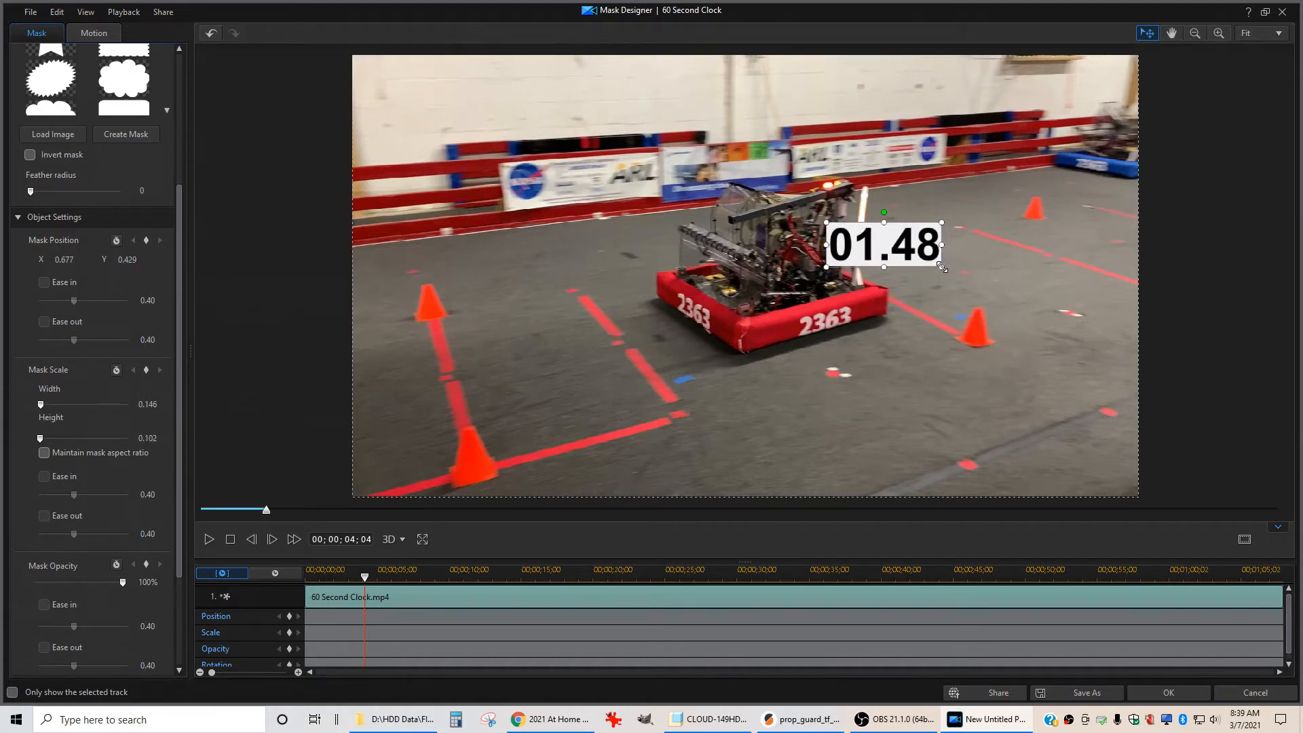
{"action": "left_click", "coordinate": [1170, 691]}
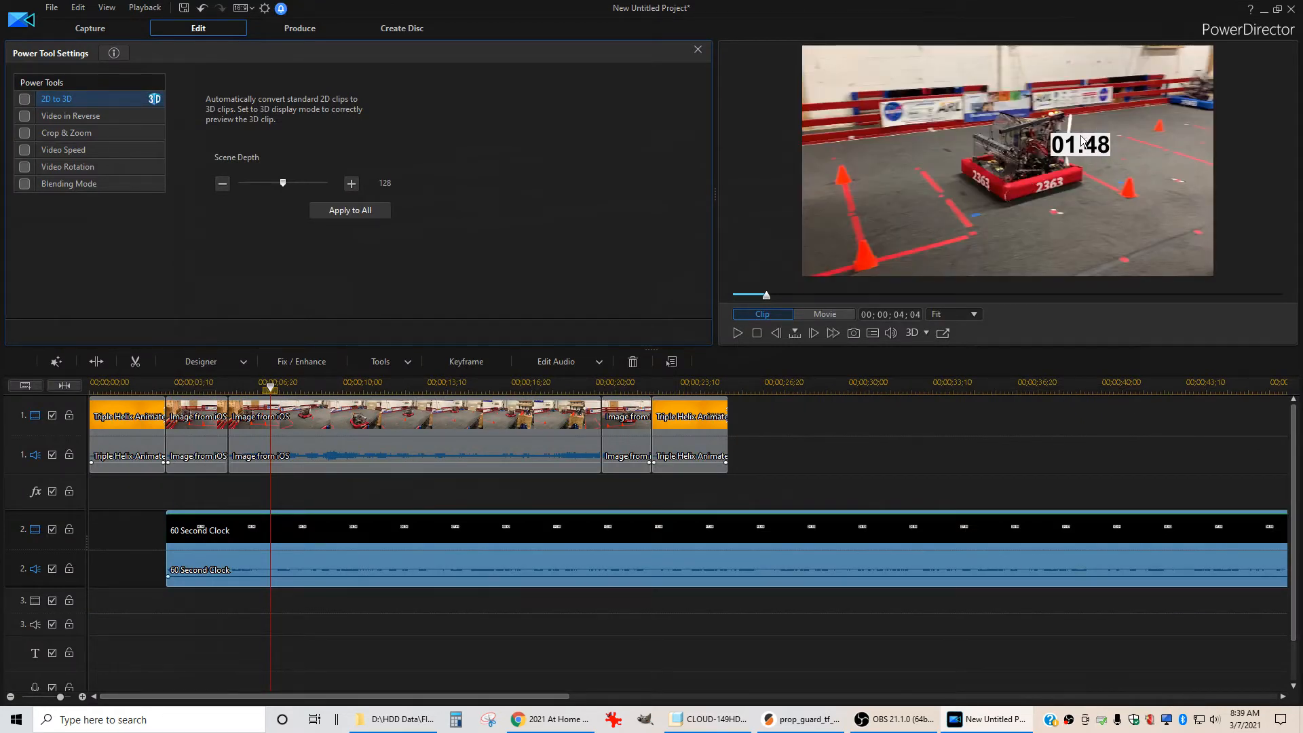
Shrink the clock clip and move its timer readout to the lower-left corner of the video frame
{"action": "left_click", "coordinate": [915, 452]}
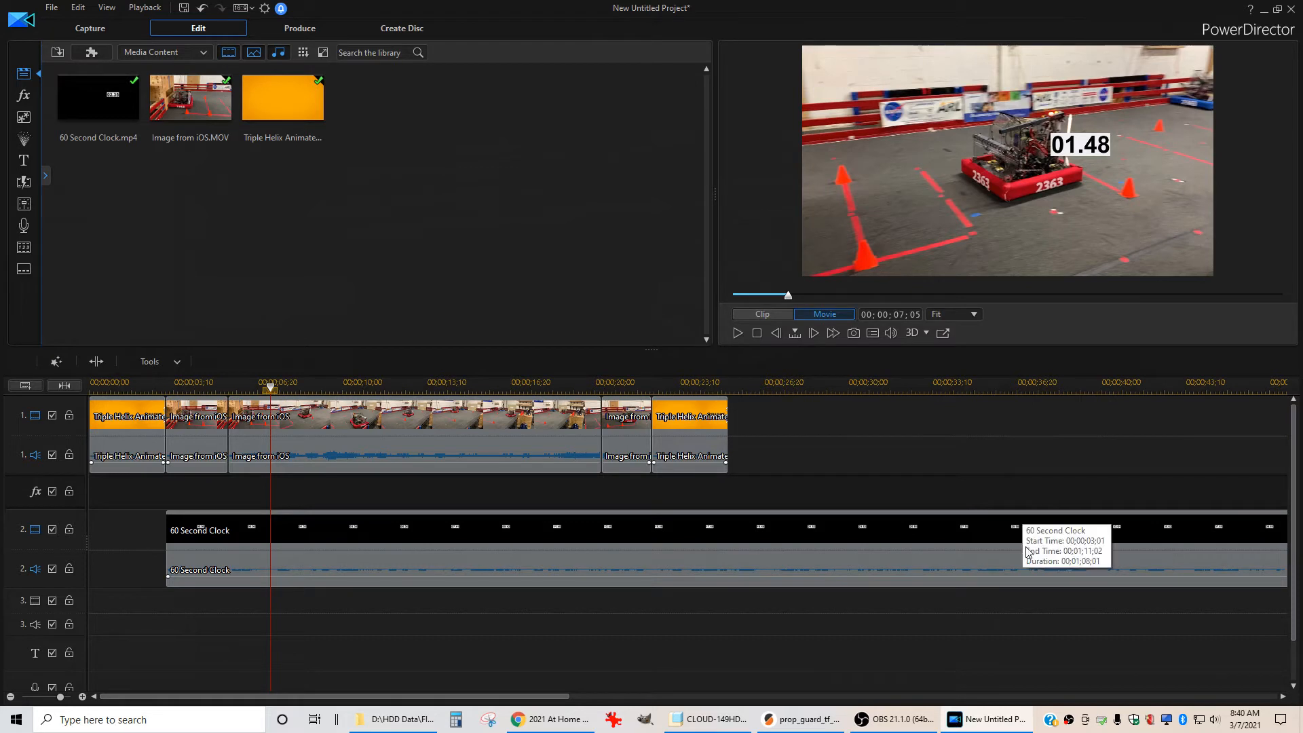
{"action": "left_click", "coordinate": [954, 534]}
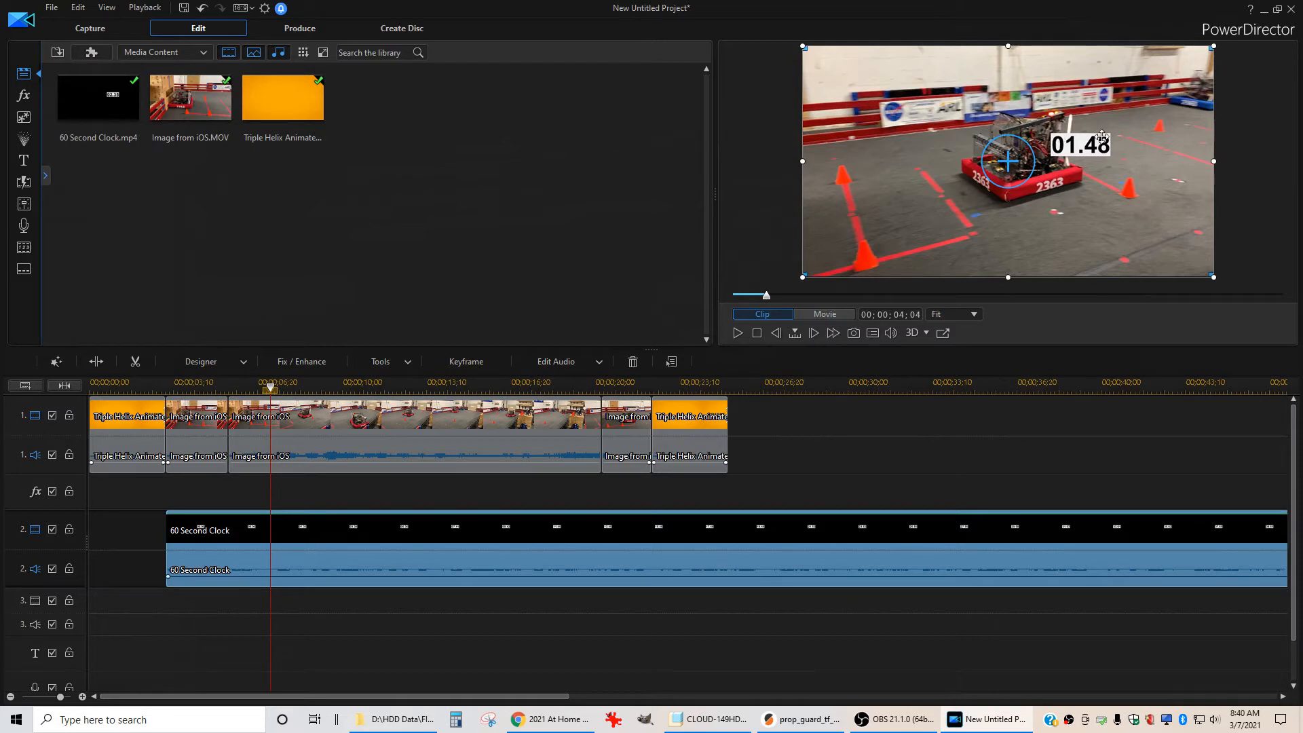
{"action": "left_click_drag", "start_coordinate": [1192, 66], "coordinate": [941, 201]}
{"action": "left_click_drag", "start_coordinate": [941, 195], "coordinate": [931, 208]}
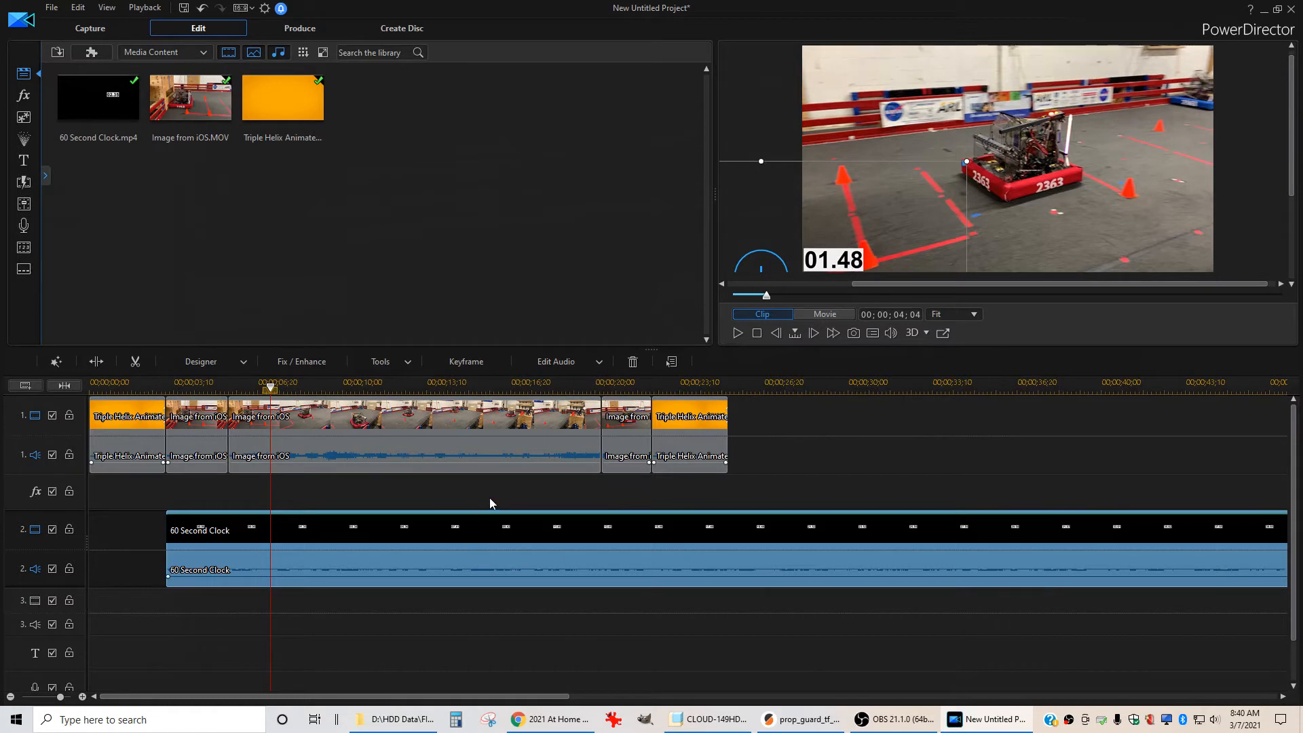
{"action": "left_click_drag", "start_coordinate": [1293, 167], "coordinate": [1293, 200]}
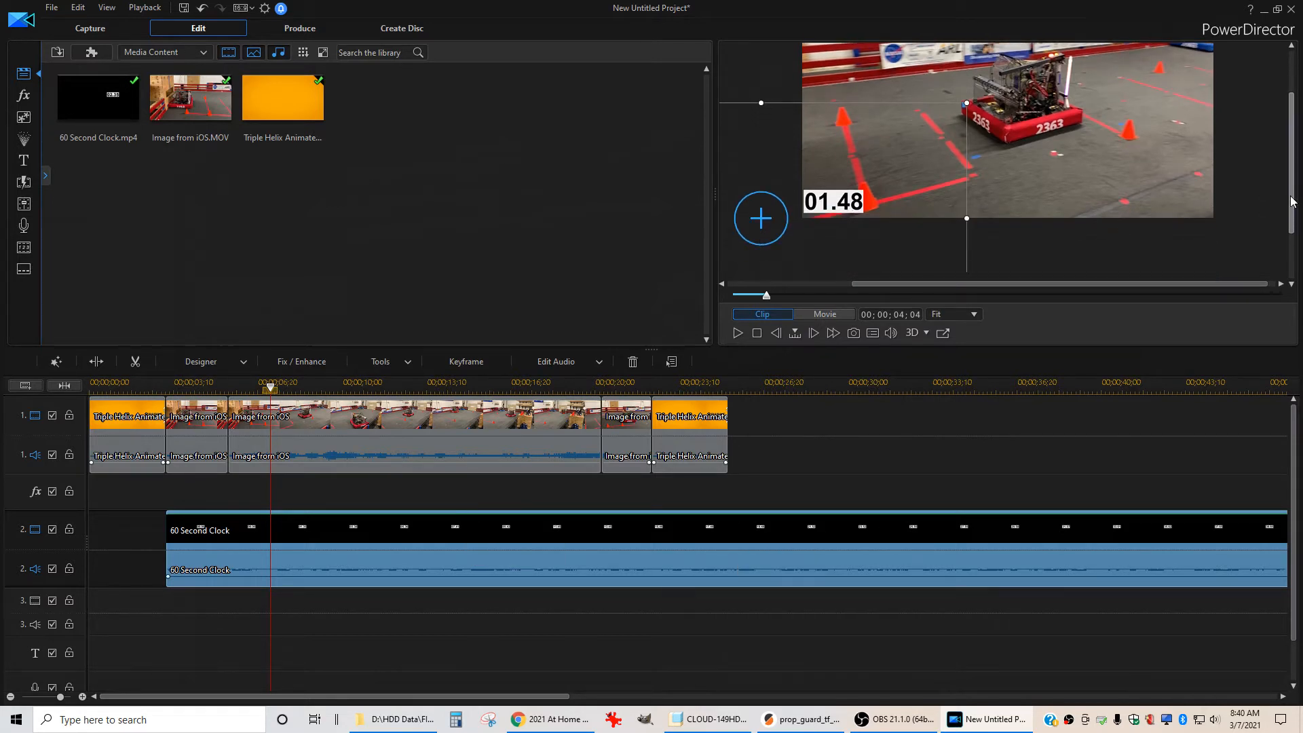
{"action": "key", "text": "Down"}
{"action": "key", "text": "Down"}
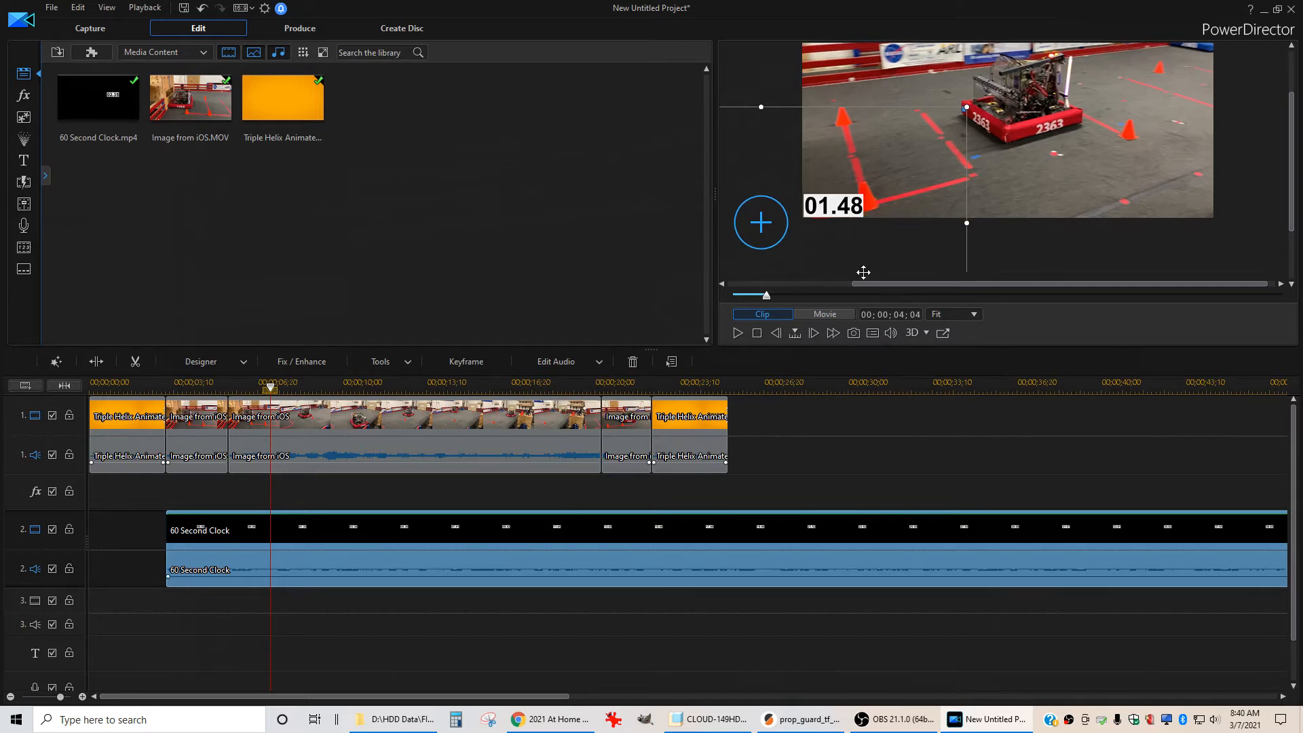
Play the timeline from the start to preview the clock overlay
{"action": "left_click", "coordinate": [136, 387]}
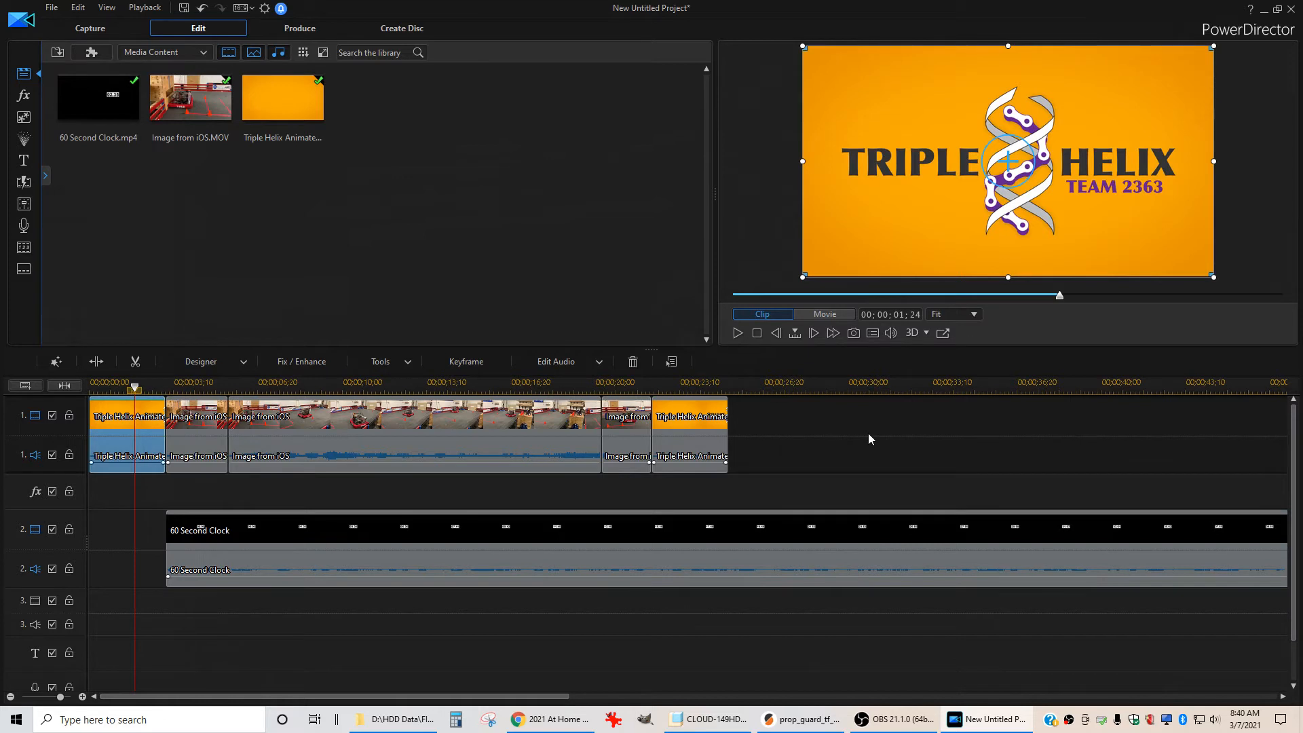
{"action": "key", "text": "space"}
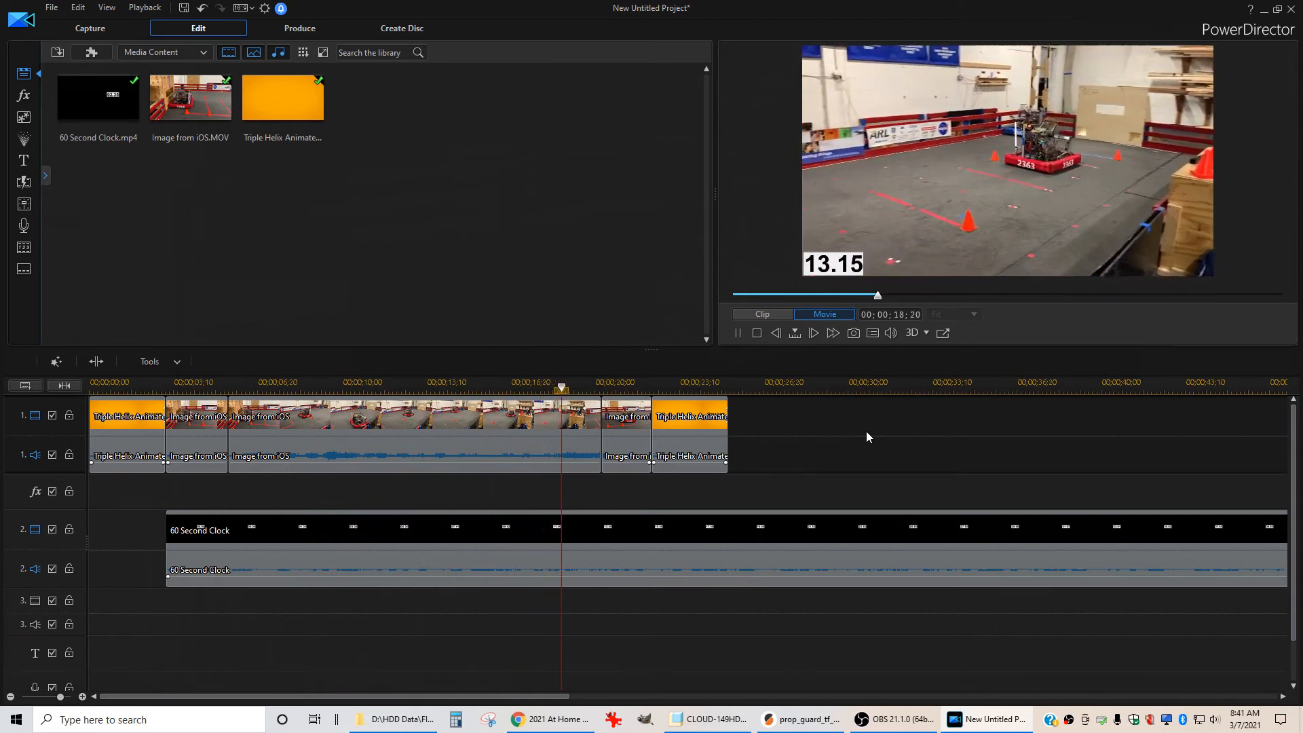
{"action": "key", "text": "space"}
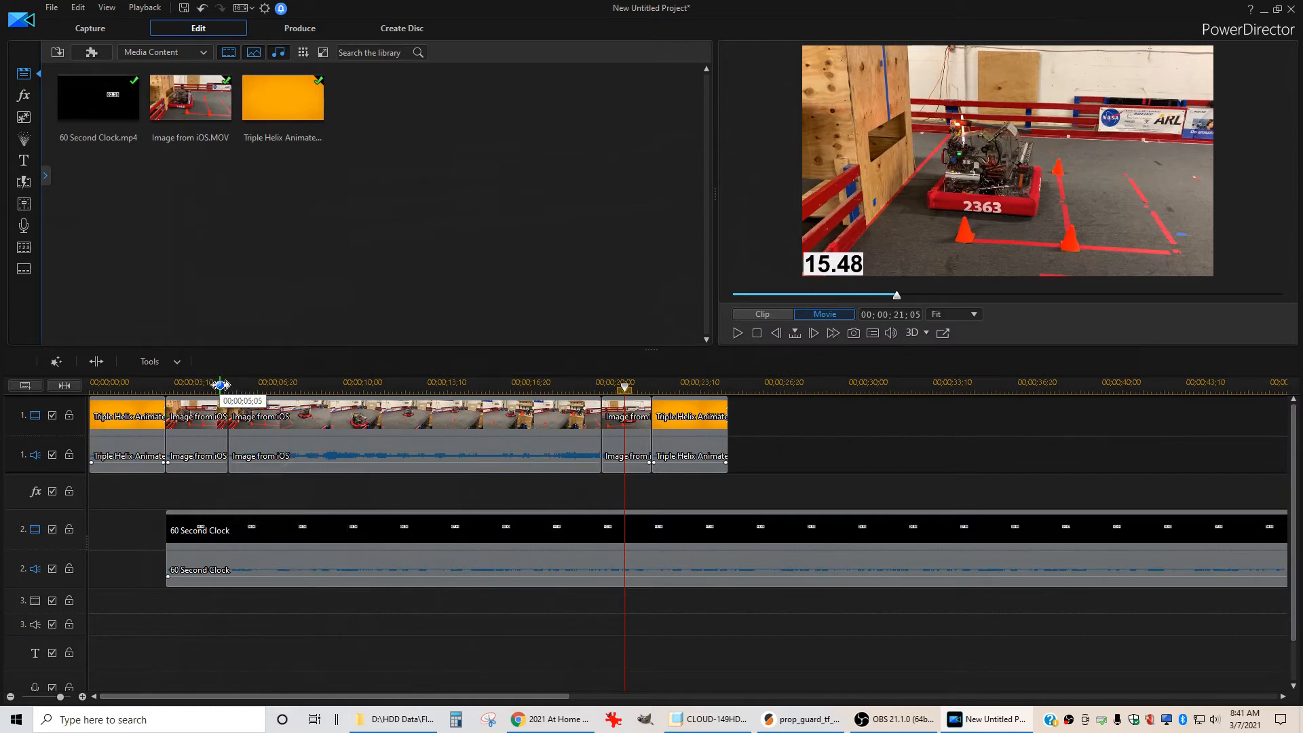
Step frame by frame around 00;00;05;05 to find where the clock starts counting relative to the robot
{"action": "left_click", "coordinate": [221, 385]}
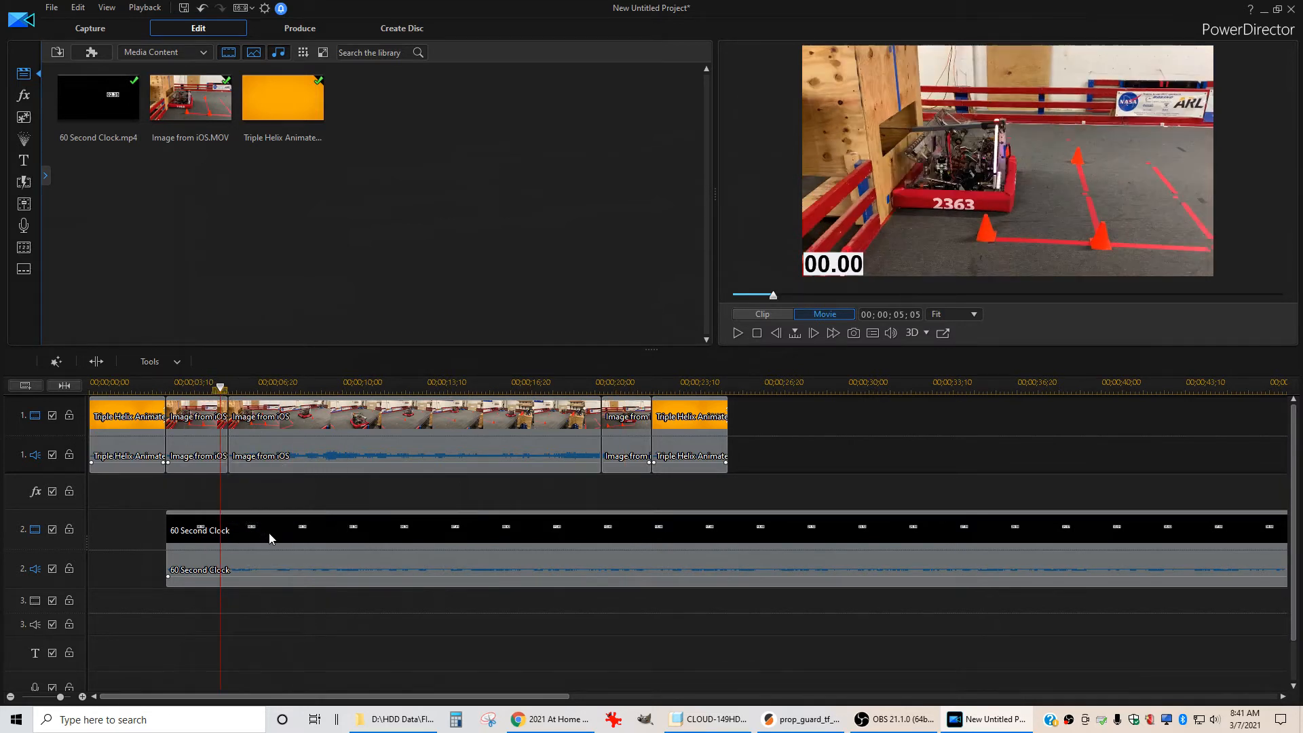
{"action": "key", "text": "period"}
{"action": "key", "text": "period"}
{"action": "key", "text": "period"}
{"action": "key", "text": "period"}
{"action": "key", "text": "period"}
{"action": "key", "text": "period"}
{"action": "key", "text": "period"}
{"action": "key", "text": "period"}
{"action": "key", "text": "period"}
{"action": "key", "text": "period"}
{"action": "key", "text": "period"}
{"action": "key", "text": "period"}
{"action": "key", "text": "period"}
{"action": "key", "text": "period"}
{"action": "key", "text": "period"}
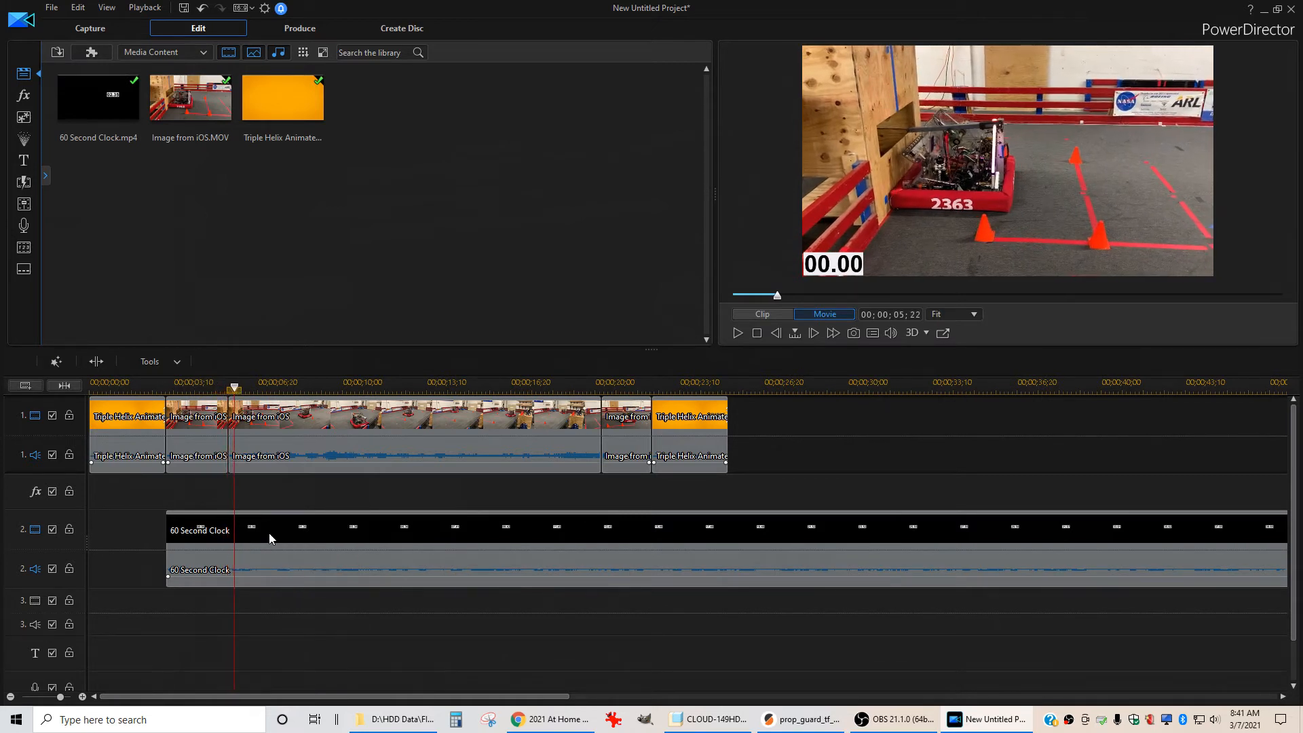
{"action": "key", "text": "period"}
{"action": "key", "text": "comma"}
{"action": "key", "text": "comma"}
{"action": "key", "text": "comma"}
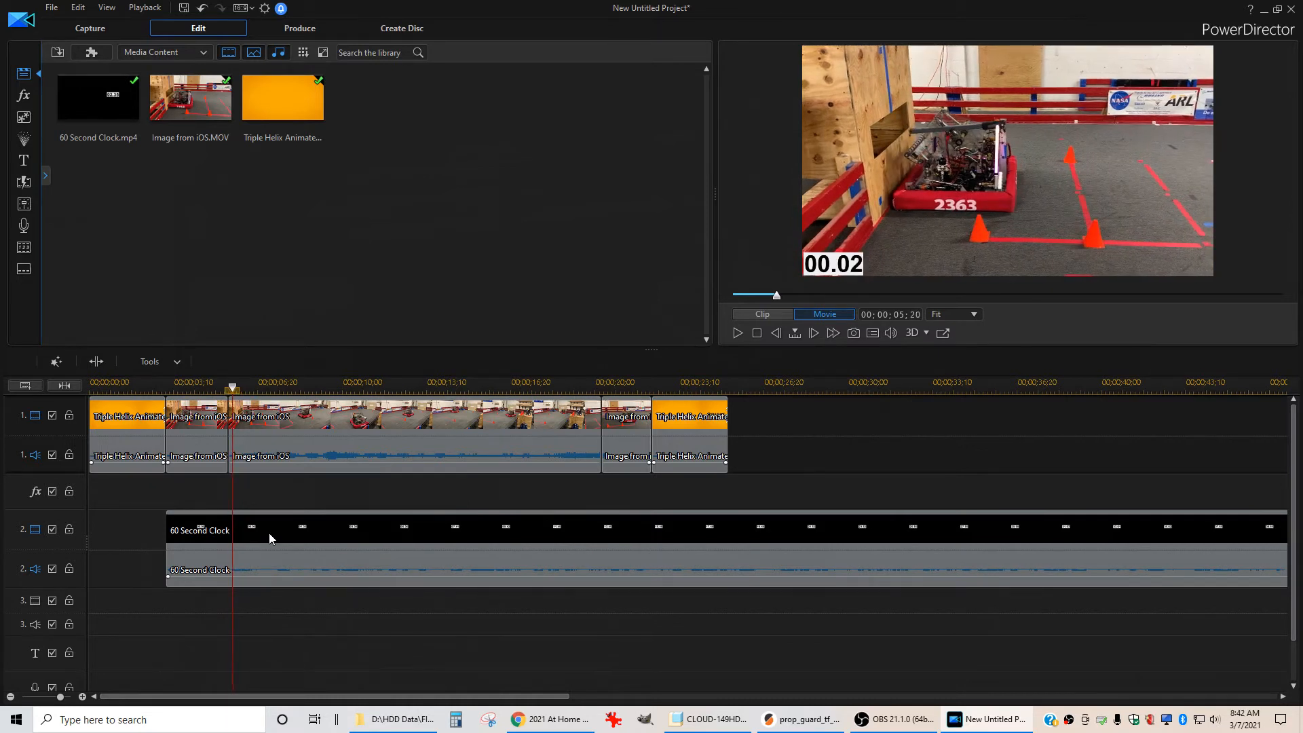
{"action": "key", "text": "comma"}
{"action": "key", "text": "comma"}
{"action": "key", "text": "comma"}
{"action": "key", "text": "comma"}
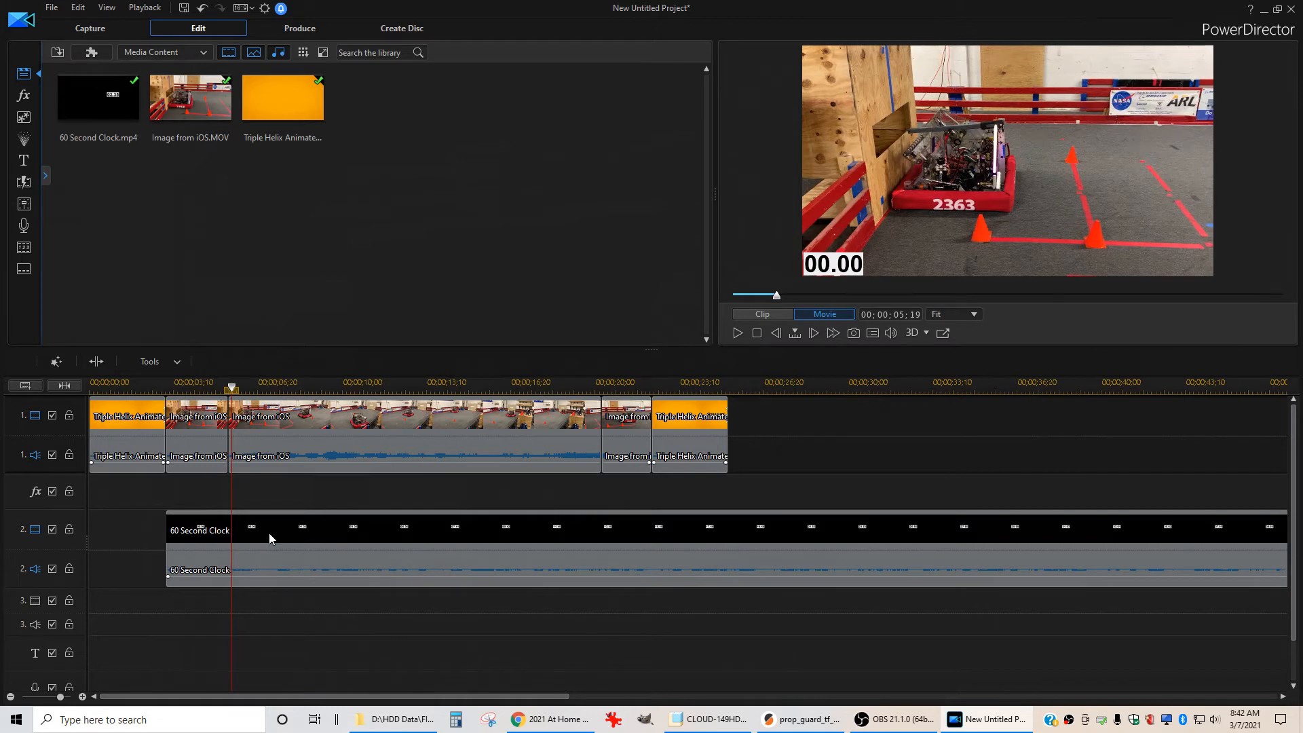
{"action": "key", "text": "period"}
{"action": "key", "text": "period"}
{"action": "key", "text": "period"}
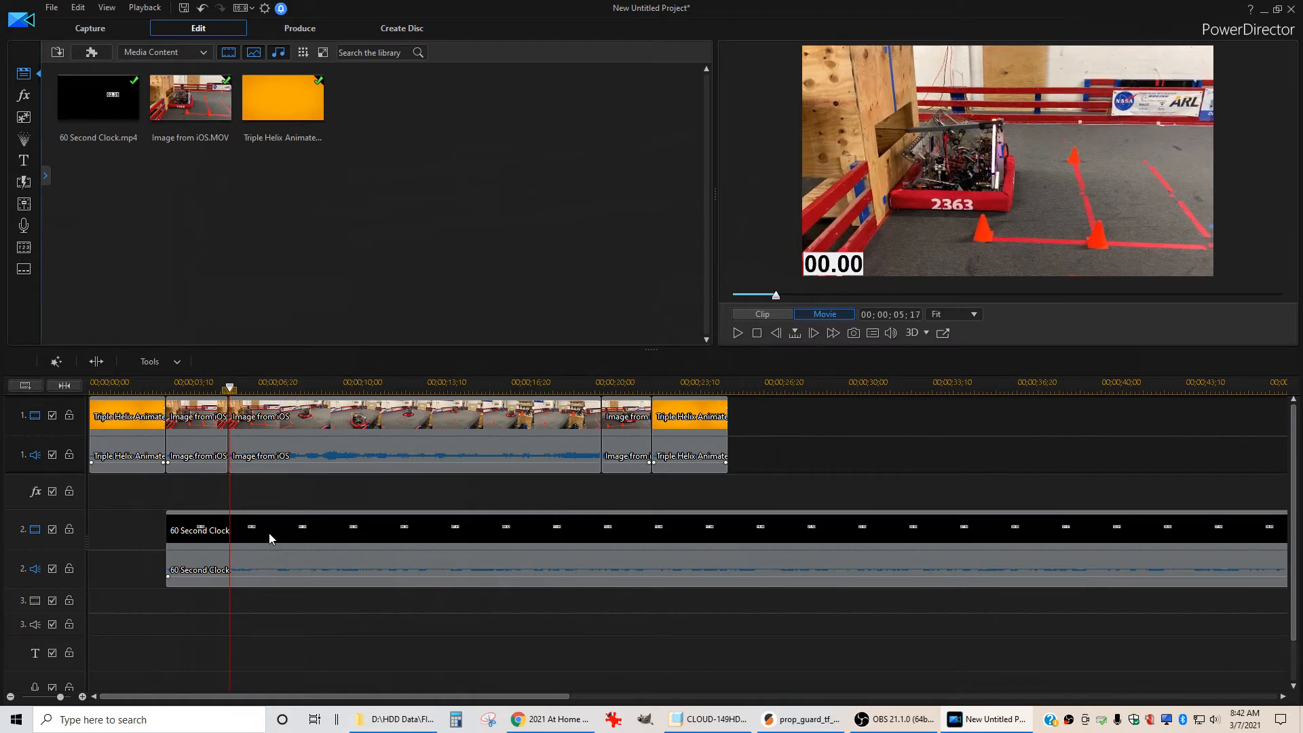
Step forward two frames and split the 60 Second Clock clip at the playhead where the robot starts moving
{"action": "key", "text": "period"}
{"action": "key", "text": "period"}
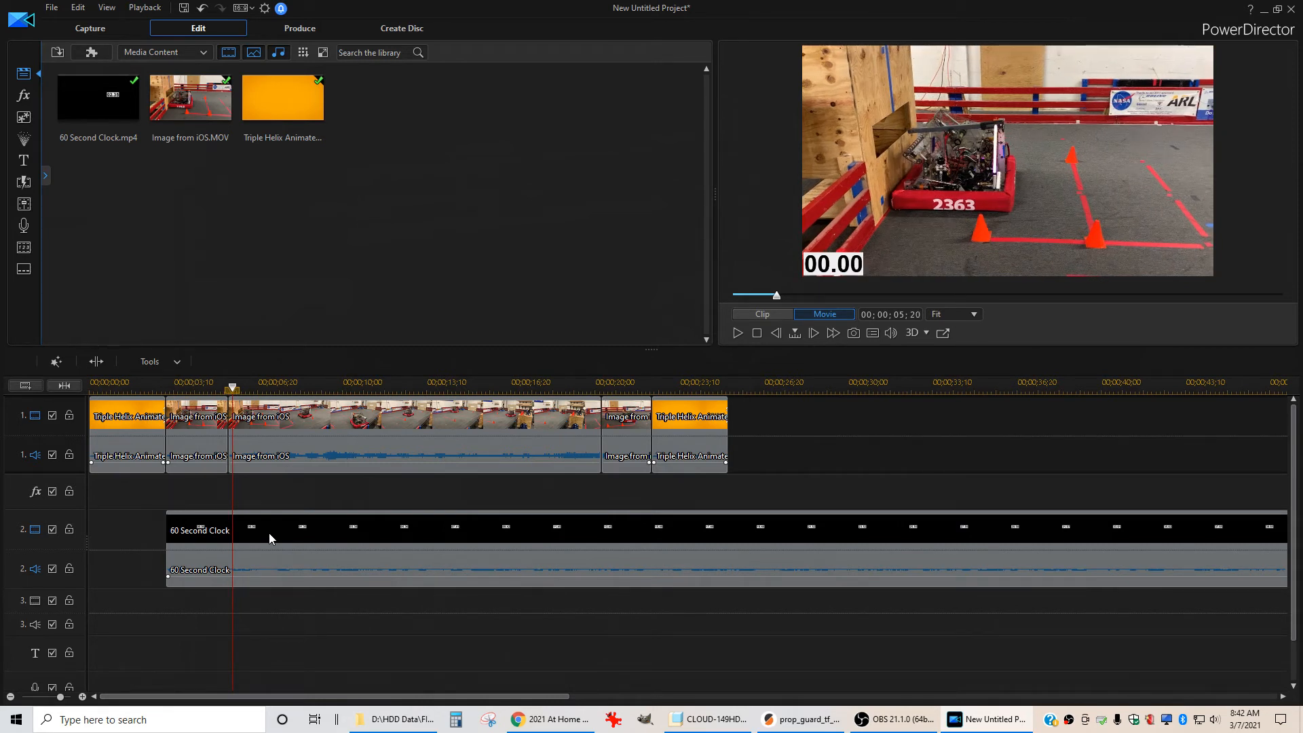
{"action": "left_click", "coordinate": [308, 522]}
{"action": "key", "text": "ctrl+t"}
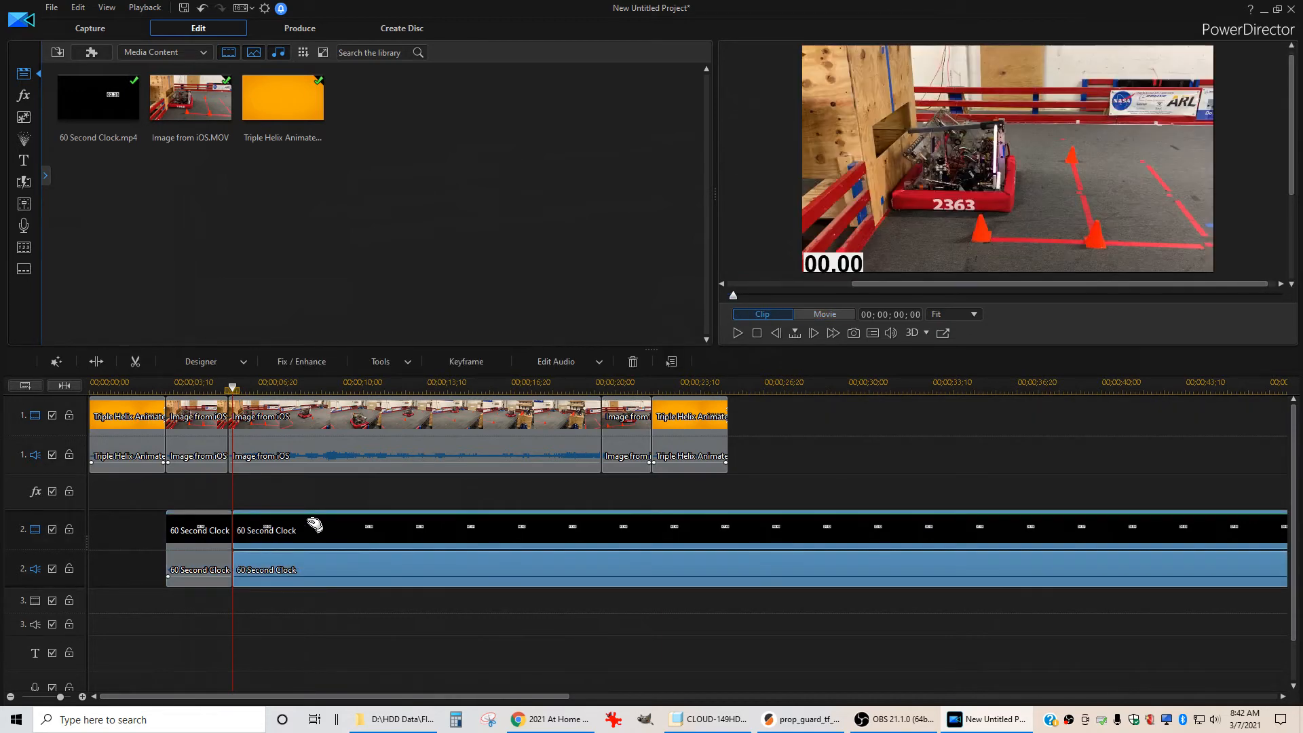
Trim the start of the first clock piece to line up with the first iOS clip, using Trim Only
{"action": "scroll", "coordinate": [144, 606], "scroll_direction": "up", "scroll_amount": 2}
{"action": "mouse_move", "coordinate": [474, 523]}
{"action": "left_mouse_down"}
{"action": "mouse_move", "coordinate": [495, 526]}
{"action": "mouse_move", "coordinate": [362, 529]}
{"action": "mouse_move", "coordinate": [480, 529]}
{"action": "left_mouse_up"}
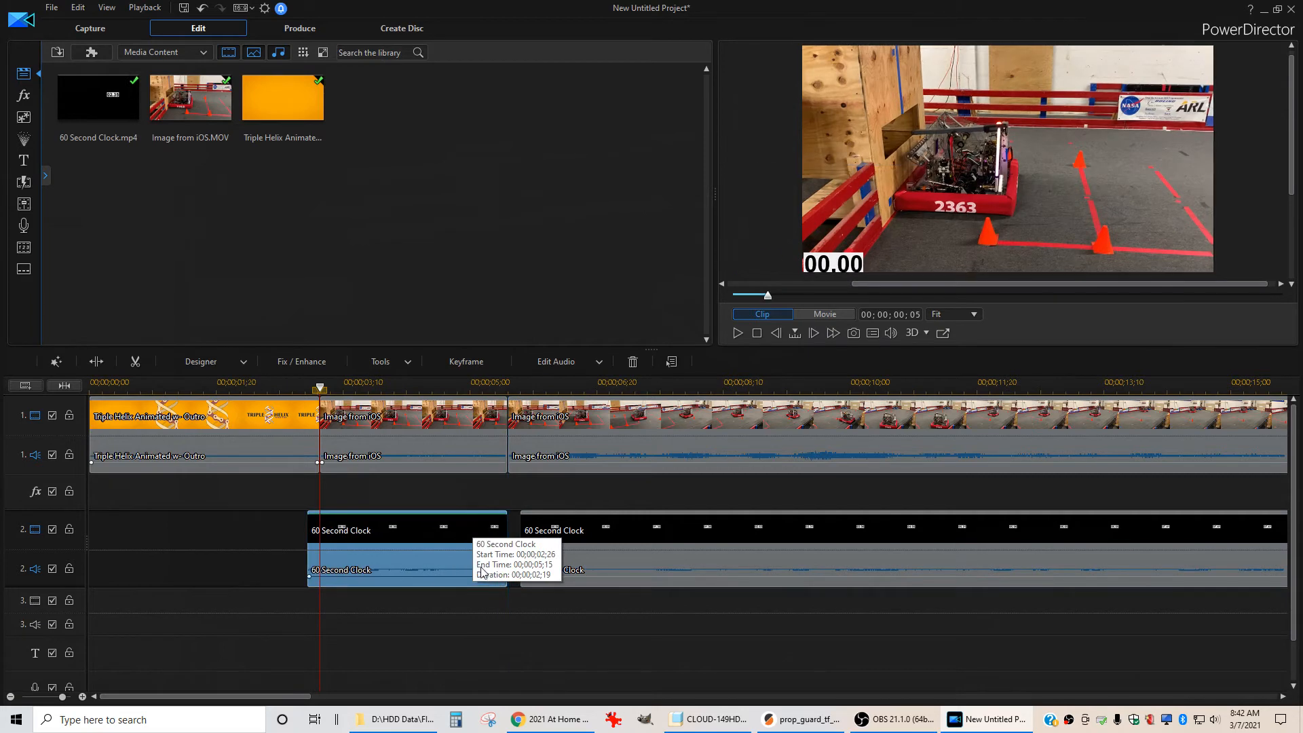
{"action": "left_click_drag", "start_coordinate": [309, 539], "coordinate": [319, 539]}
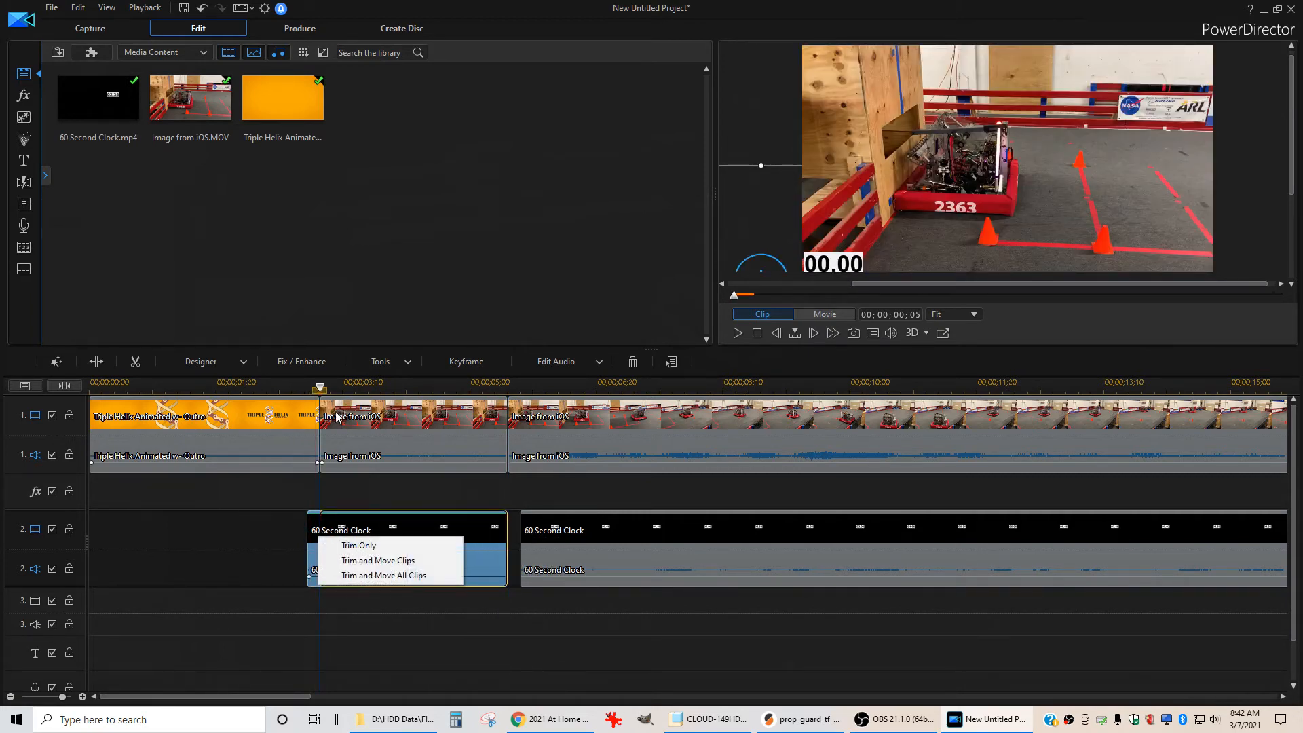
{"action": "left_click", "coordinate": [370, 544]}
Slide the counting clock piece left so it starts at 00;00;05;15, aligned with the second iOS clip
{"action": "left_click", "coordinate": [674, 533]}
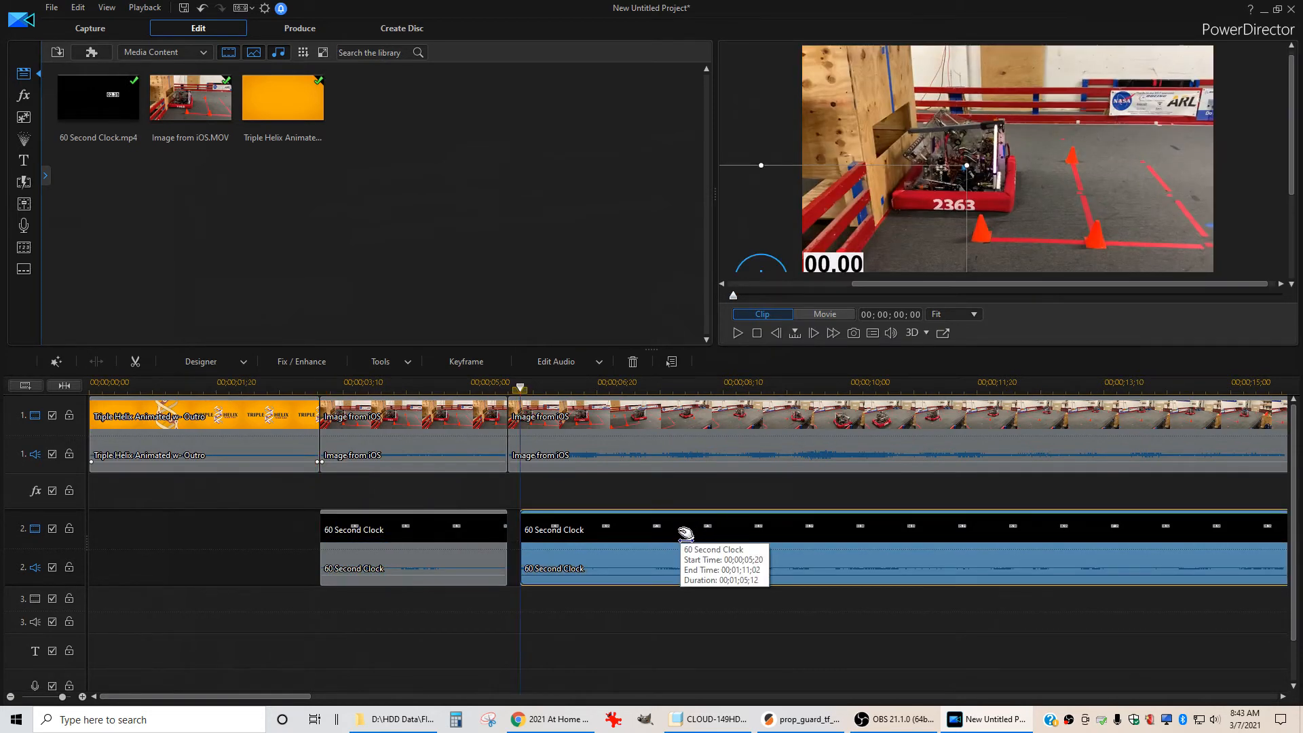
{"action": "left_click_drag", "start_coordinate": [685, 534], "coordinate": [673, 534]}
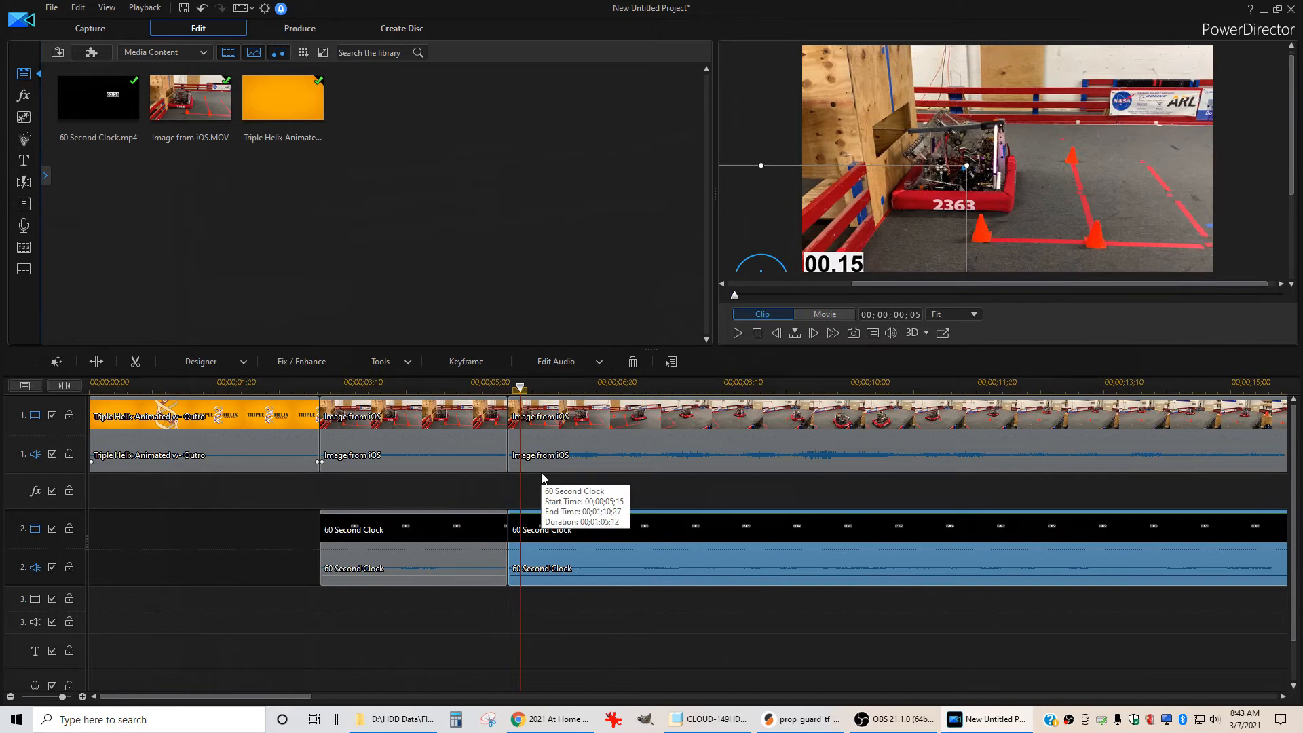
{"action": "left_click", "coordinate": [470, 414]}
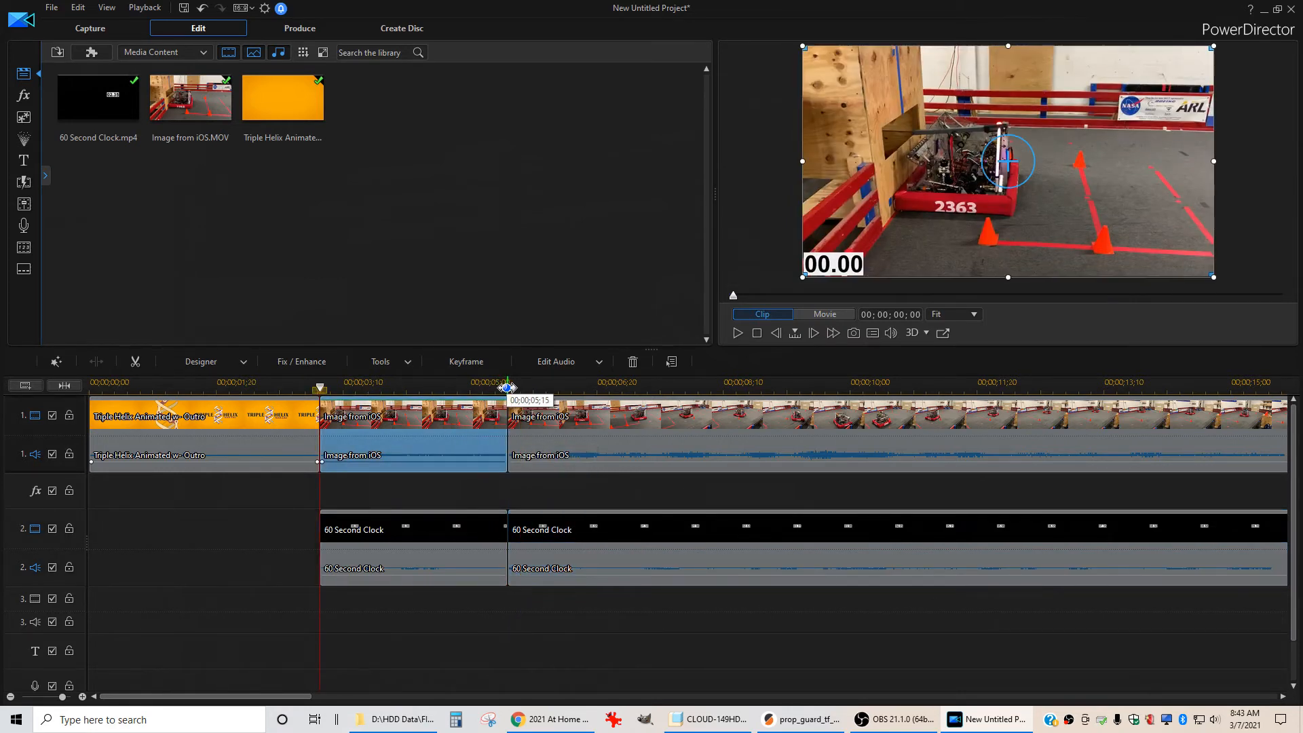
{"action": "left_click", "coordinate": [508, 388]}
{"action": "left_click", "coordinate": [614, 445]}
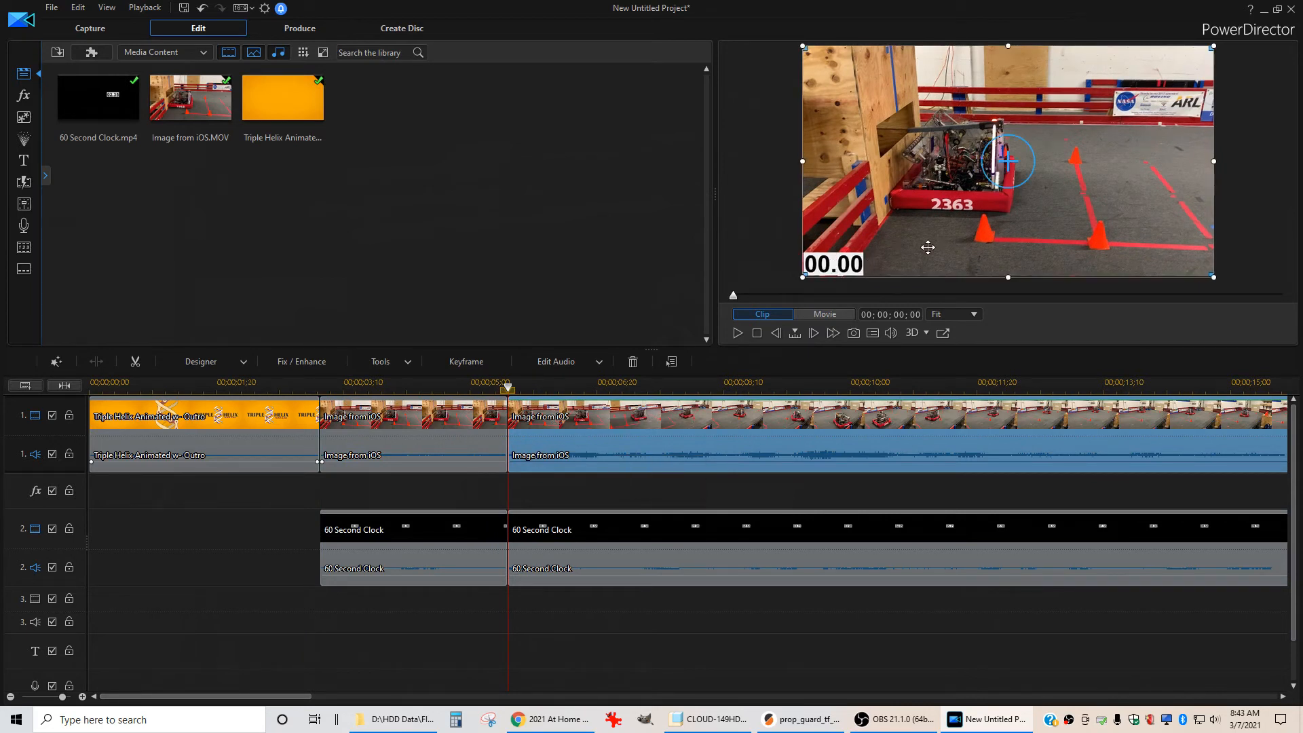
Step one frame and play briefly to preview the clock timing against the robot
{"action": "key", "text": "period"}
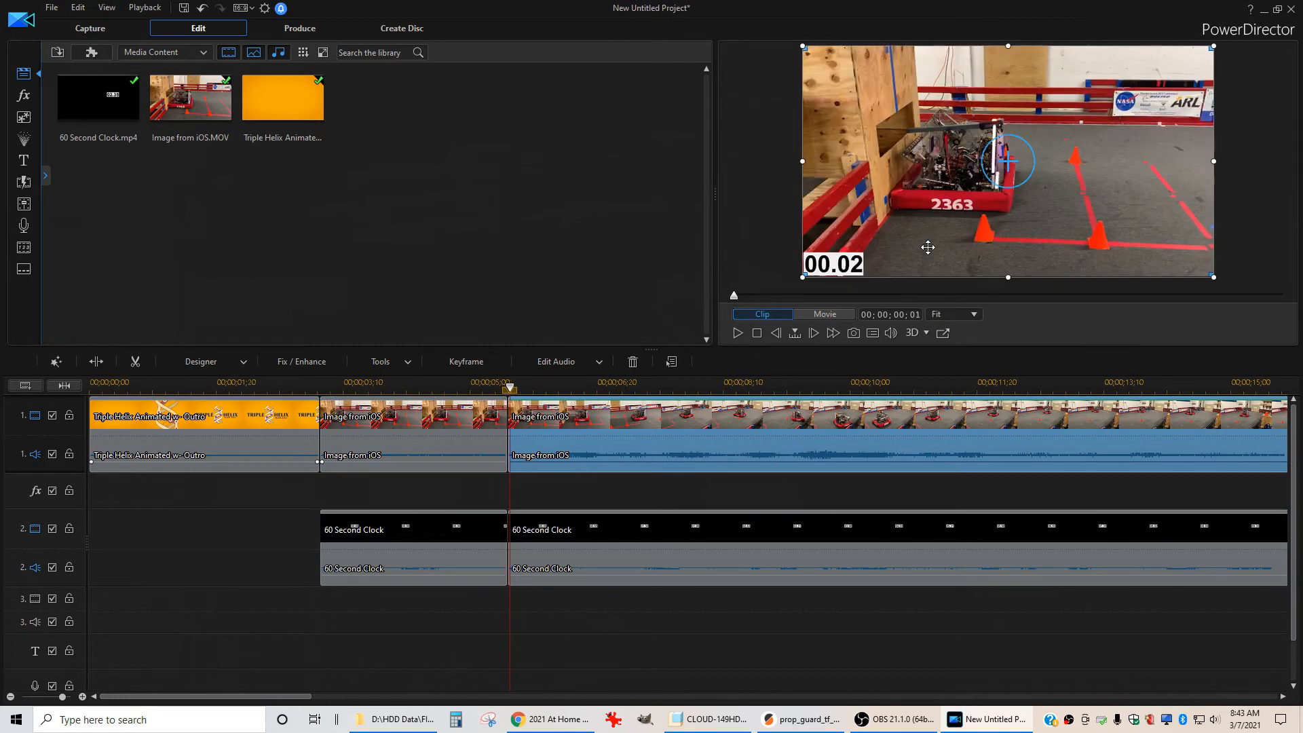
{"action": "key", "text": "space"}
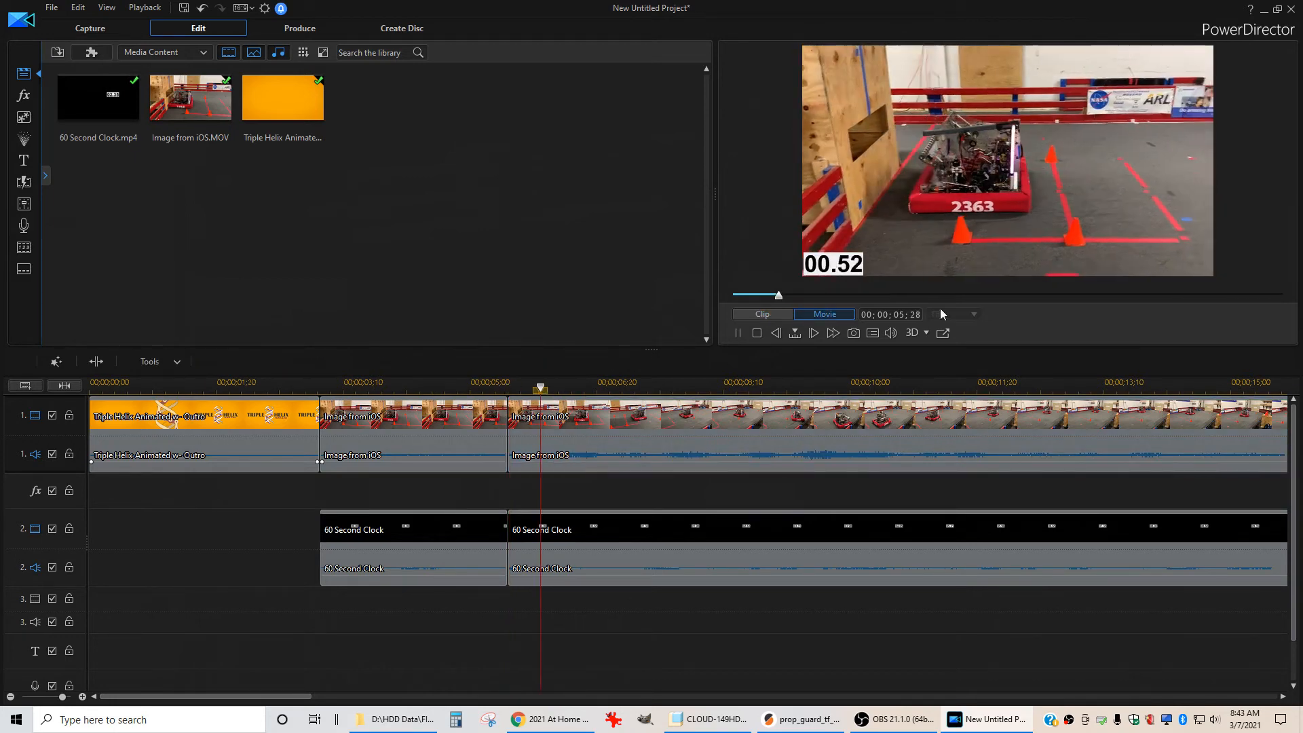
{"action": "key", "text": "space"}
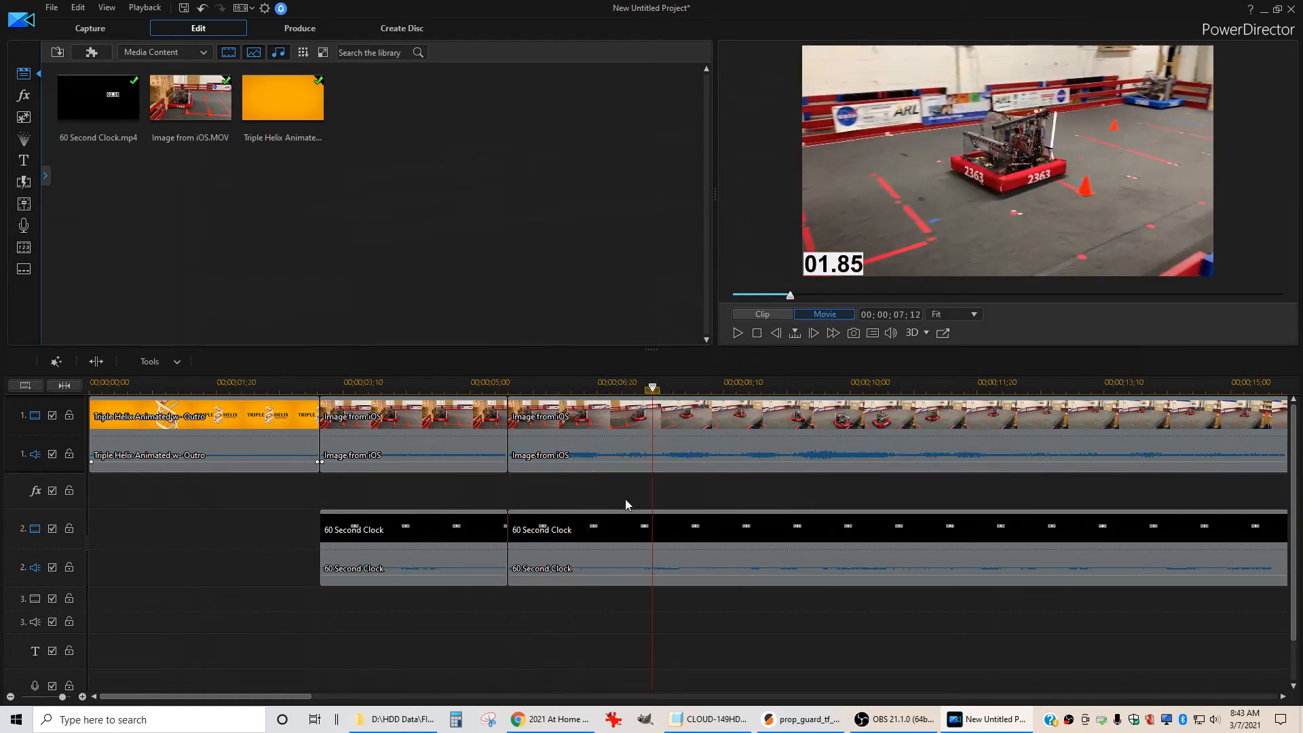
Split the clock clip at the start of the last iOS clip, 00;00;20;08, and delete the remainder
{"action": "scroll", "coordinate": [625, 499], "scroll_direction": "down", "scroll_amount": 1}
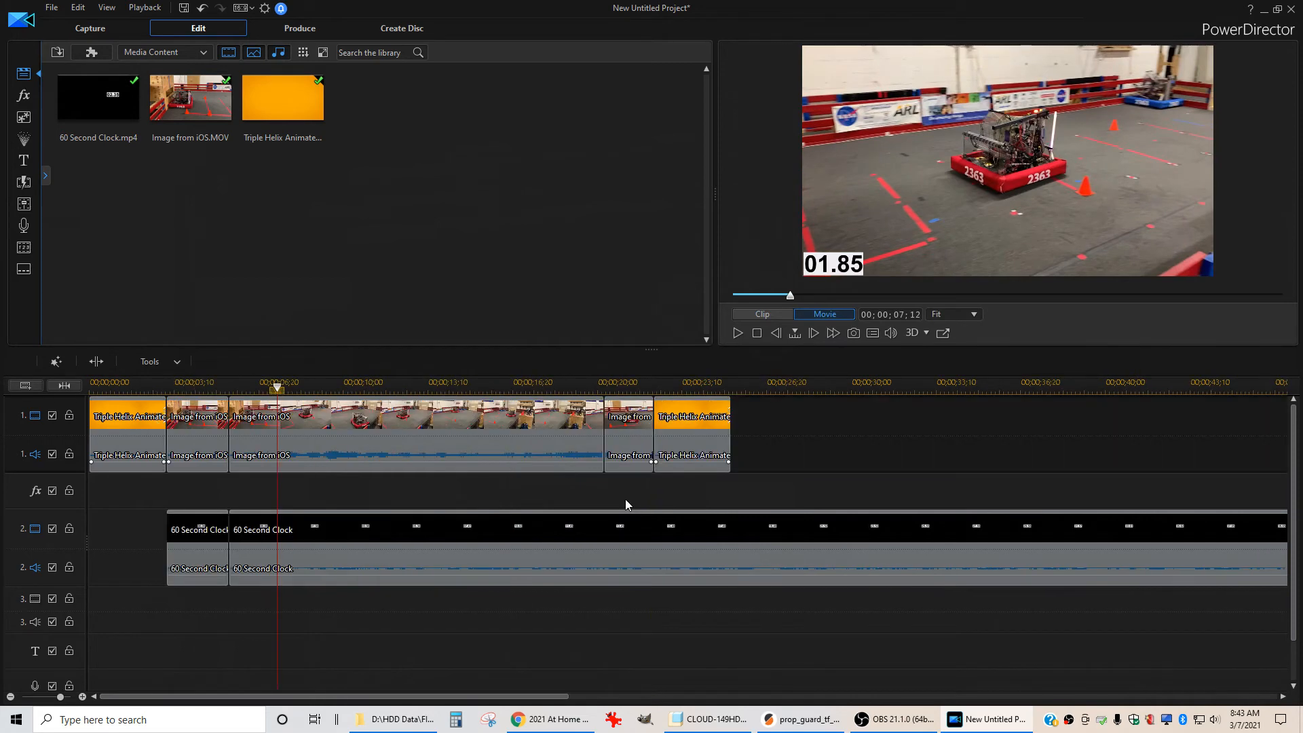
{"action": "left_click", "coordinate": [607, 417]}
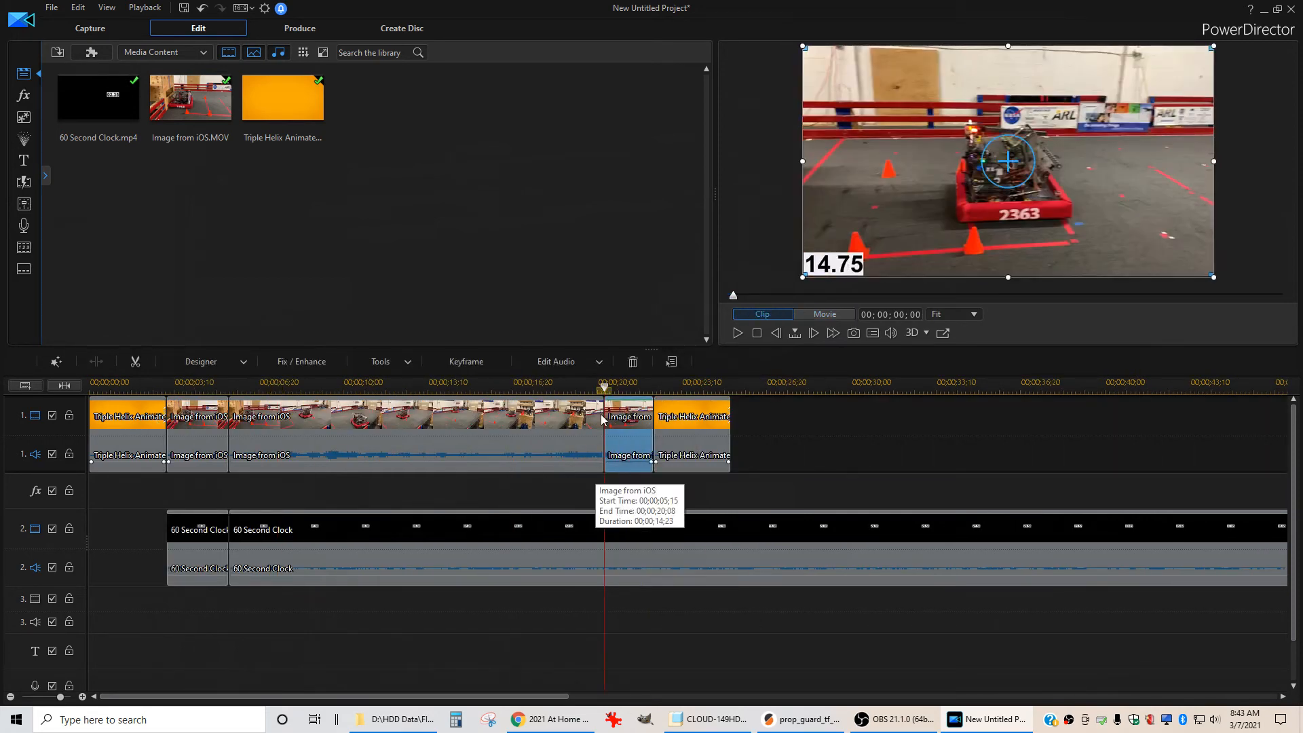
{"action": "left_click", "coordinate": [678, 531]}
{"action": "key", "text": "ctrl+t"}
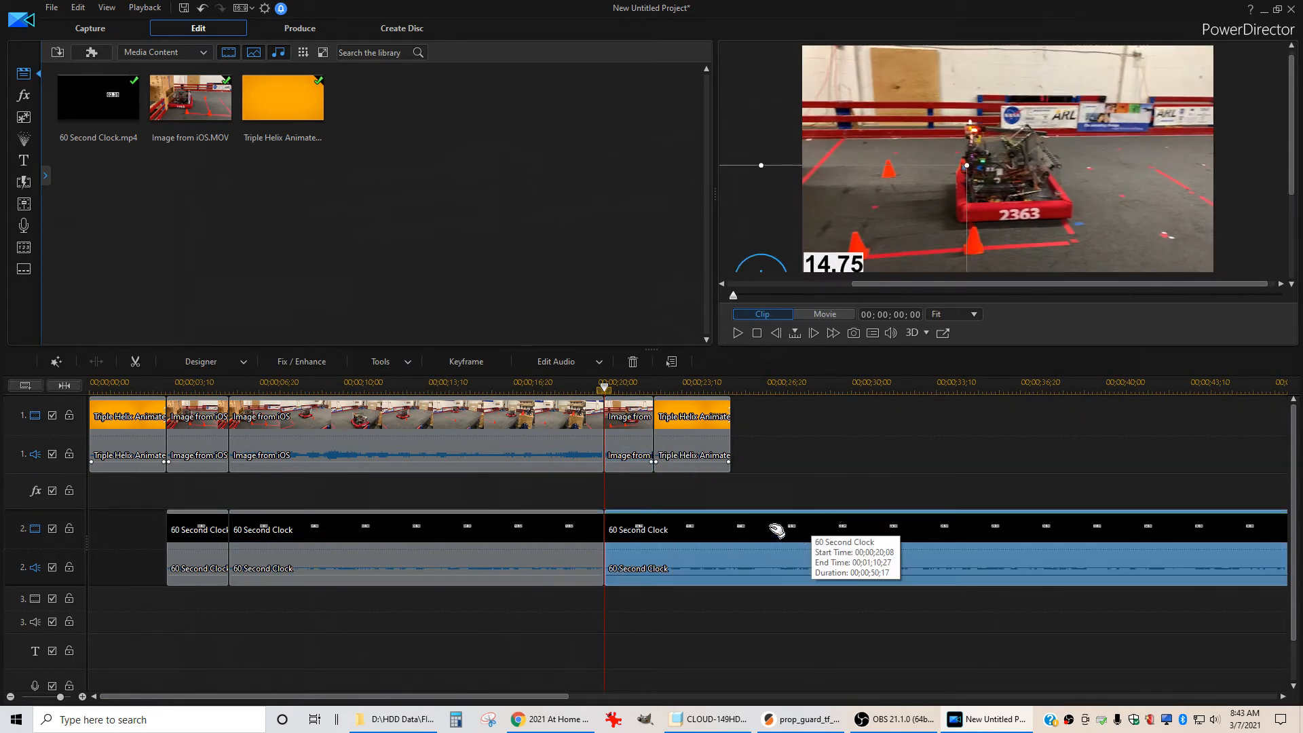
{"action": "left_click", "coordinate": [554, 527]}
{"action": "left_click", "coordinate": [690, 530]}
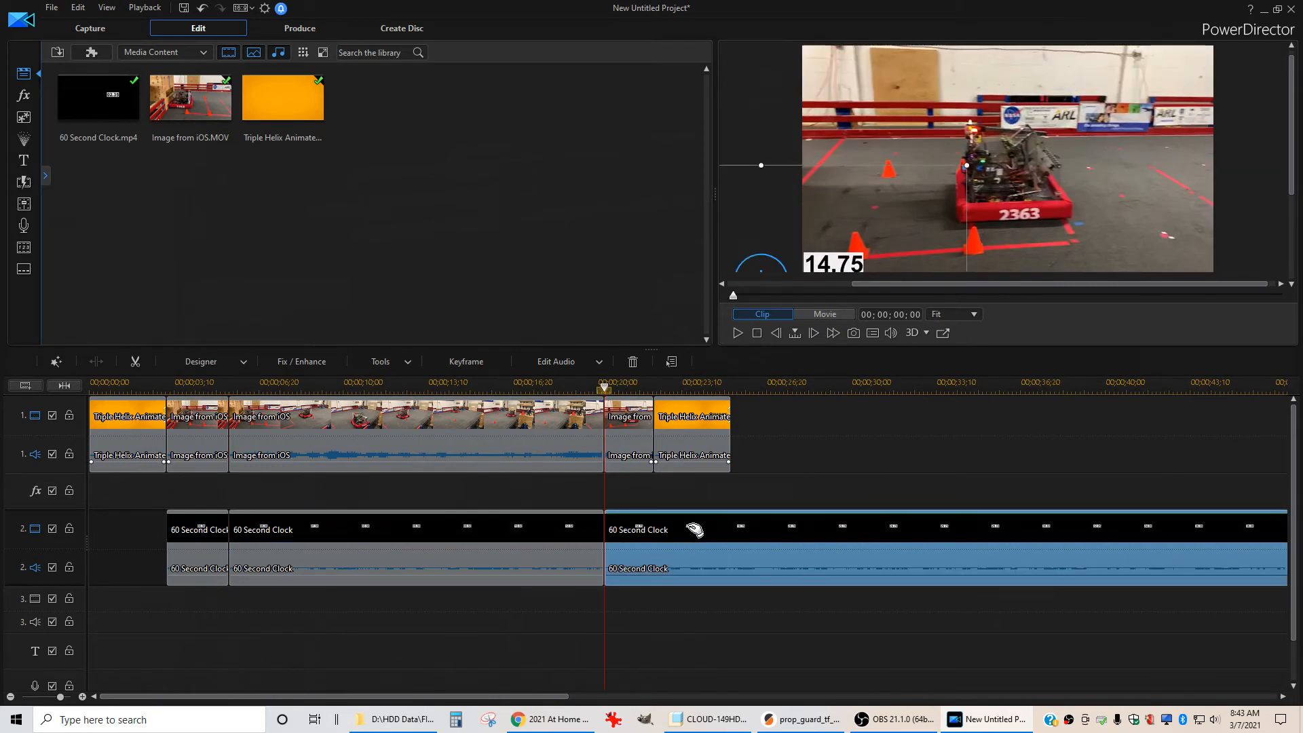
{"action": "key", "text": "Delete"}
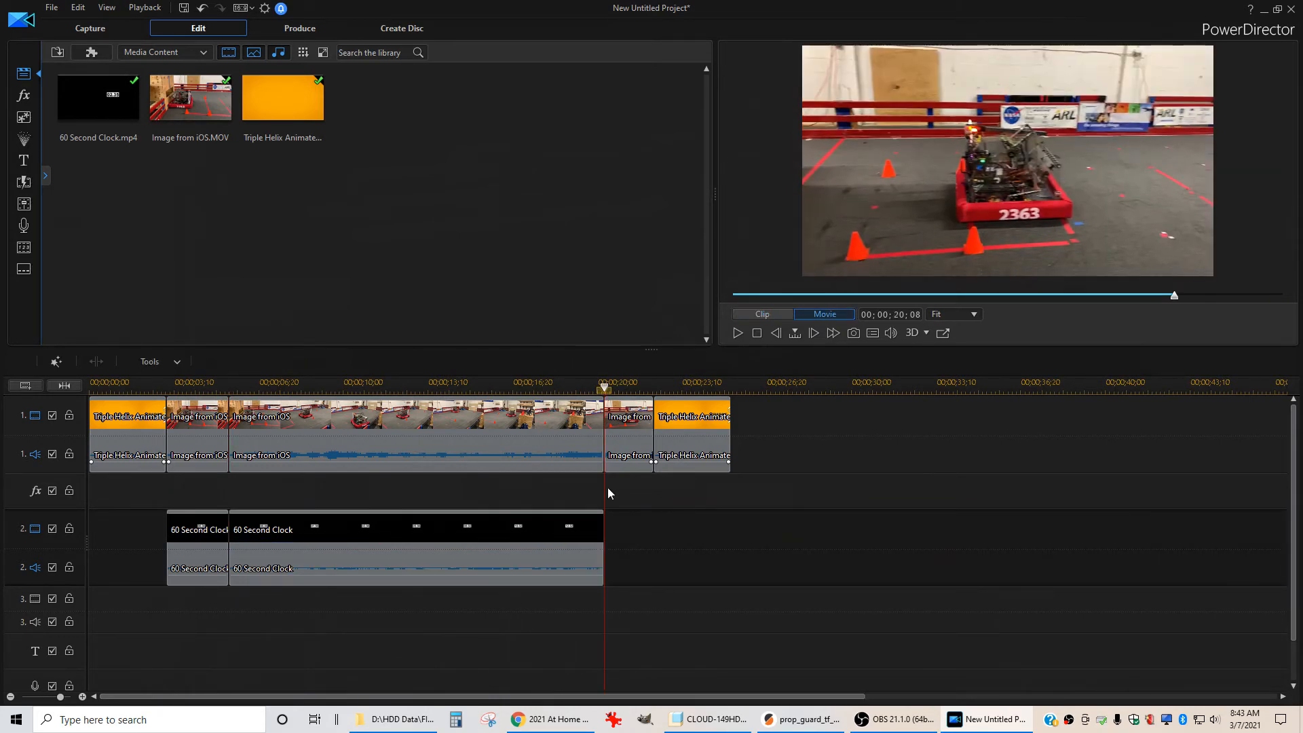
Zoom into the end of the clock section and play it to check where the clock stops
{"action": "scroll", "coordinate": [671, 511], "scroll_direction": "up", "scroll_amount": 1}
{"action": "scroll", "coordinate": [808, 475], "scroll_direction": "up", "scroll_amount": 1}
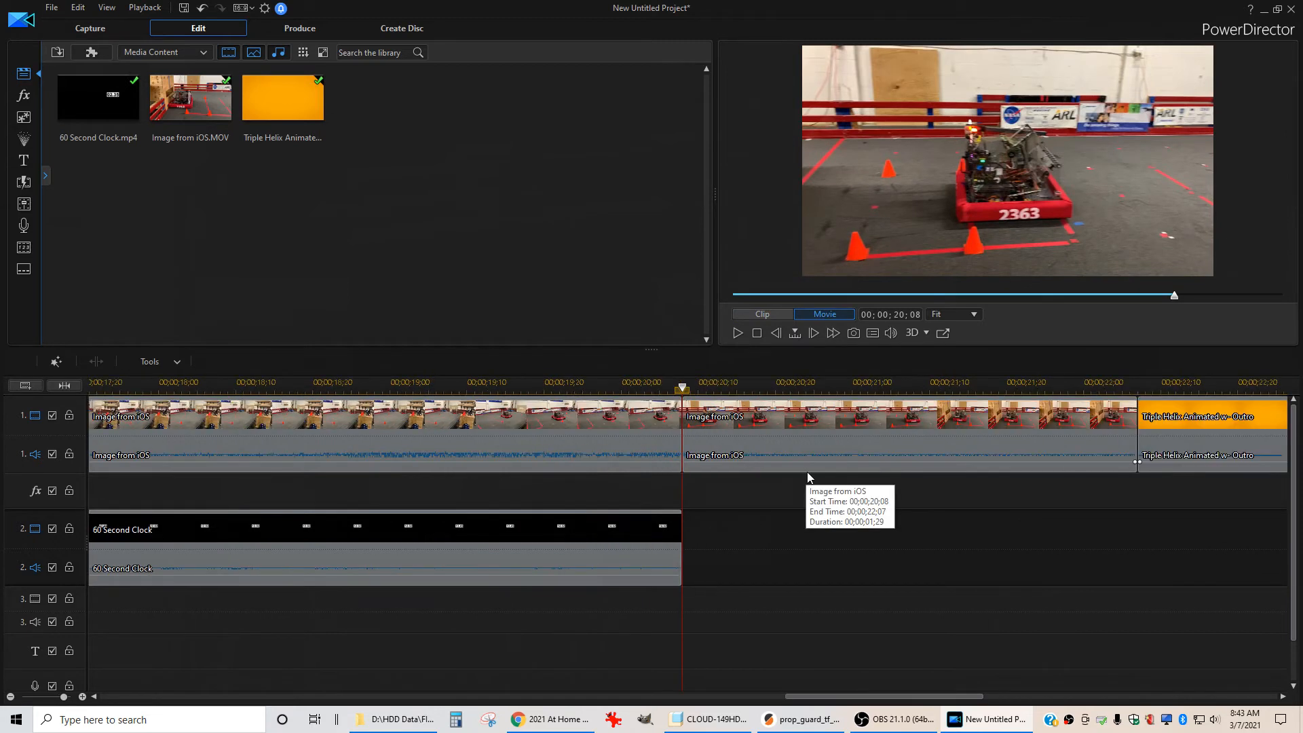
{"action": "scroll", "coordinate": [849, 450], "scroll_direction": "up", "scroll_amount": 1}
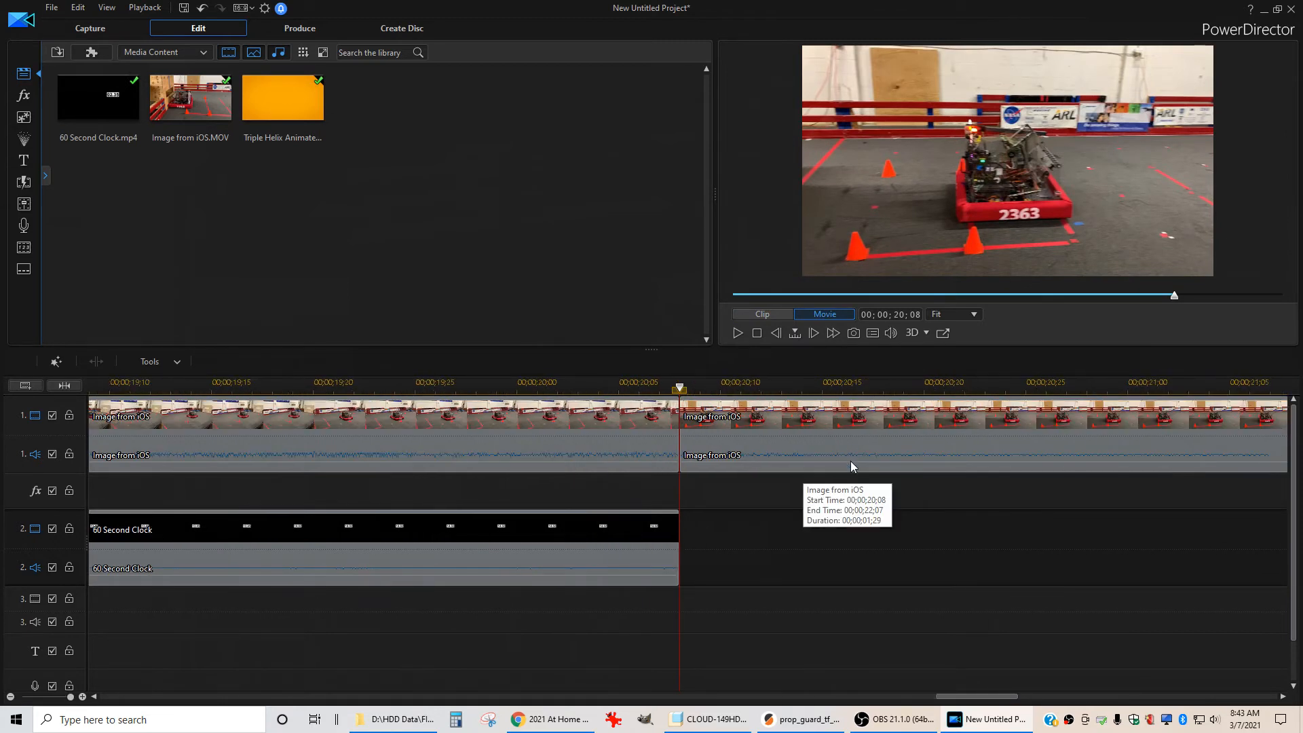
{"action": "left_click", "coordinate": [372, 386]}
{"action": "key", "text": "space"}
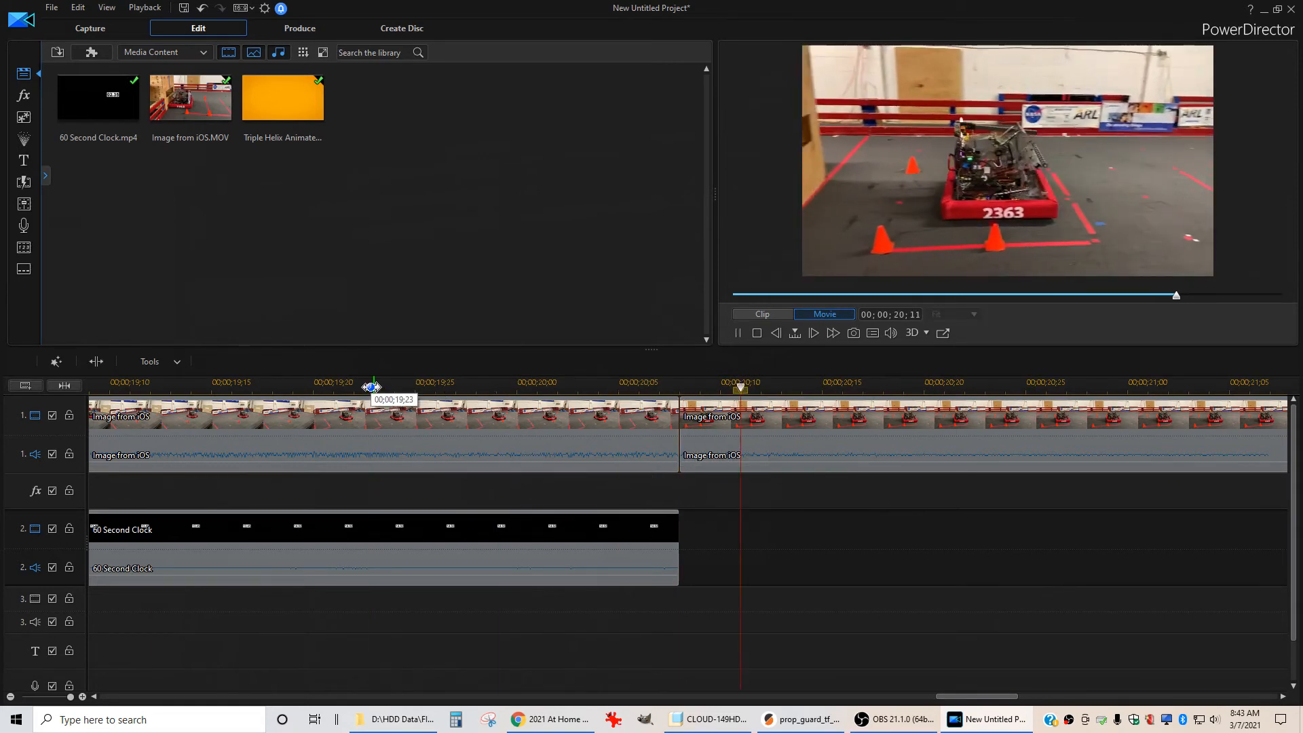
{"action": "key", "text": "space"}
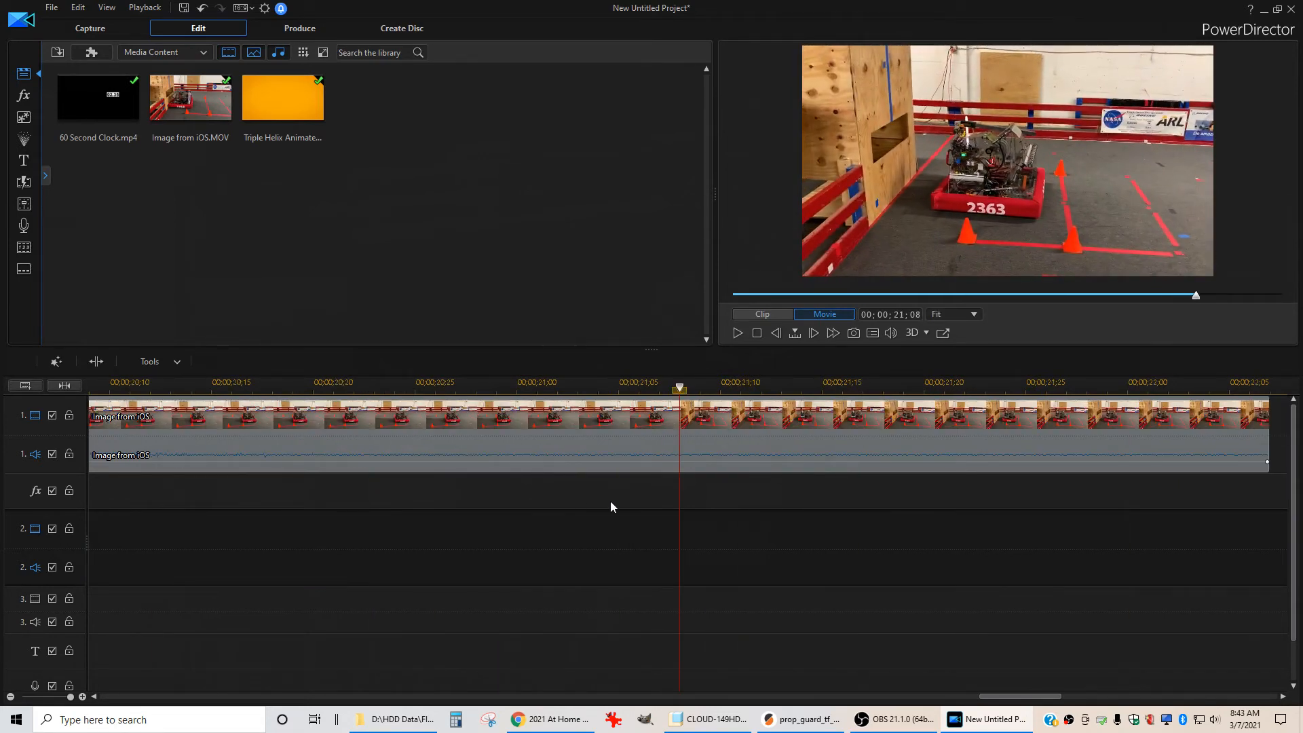
{"action": "scroll", "coordinate": [609, 501], "scroll_direction": "down", "scroll_amount": 3}
{"action": "scroll", "coordinate": [467, 521], "scroll_direction": "up", "scroll_amount": 3}
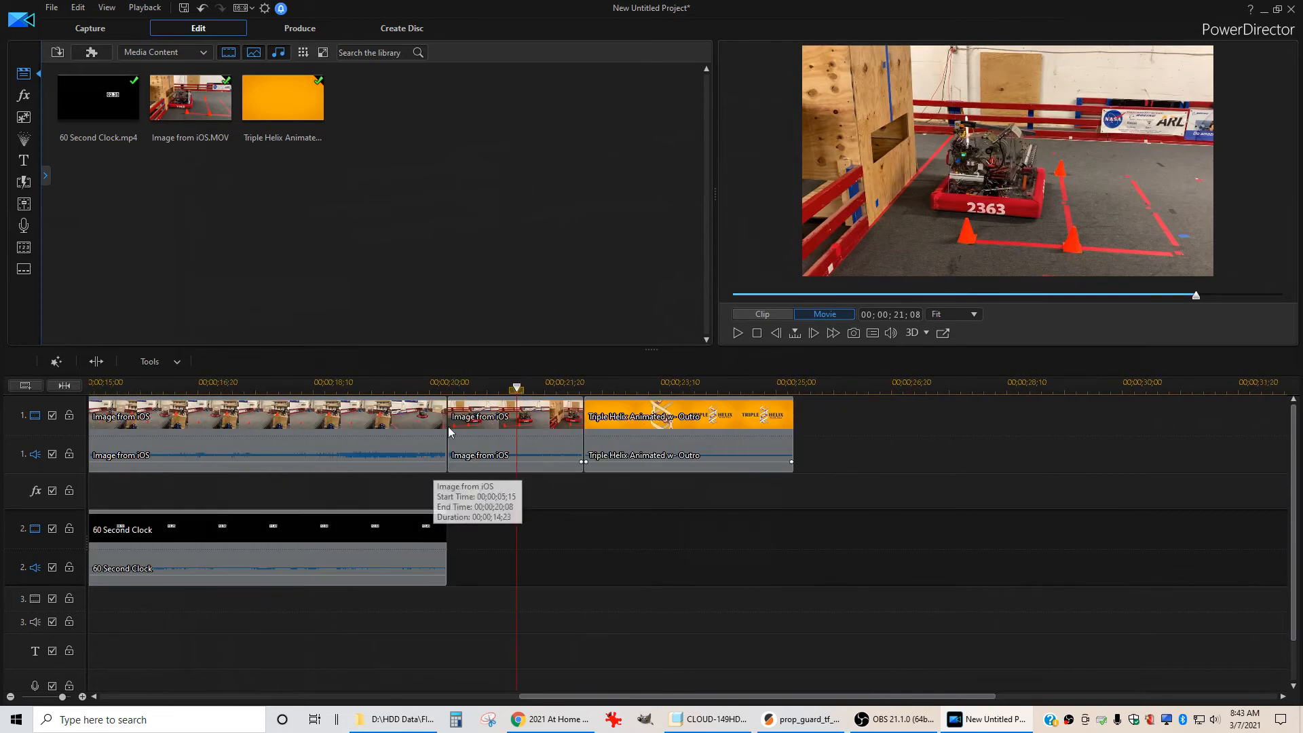
{"action": "left_click", "coordinate": [451, 385]}
Step back one frame and split off the clock's final frame at 00;00;20;07
{"action": "scroll", "coordinate": [495, 438], "scroll_direction": "up", "scroll_amount": 3}
{"action": "scroll", "coordinate": [1228, 502], "scroll_direction": "up", "scroll_amount": 3}
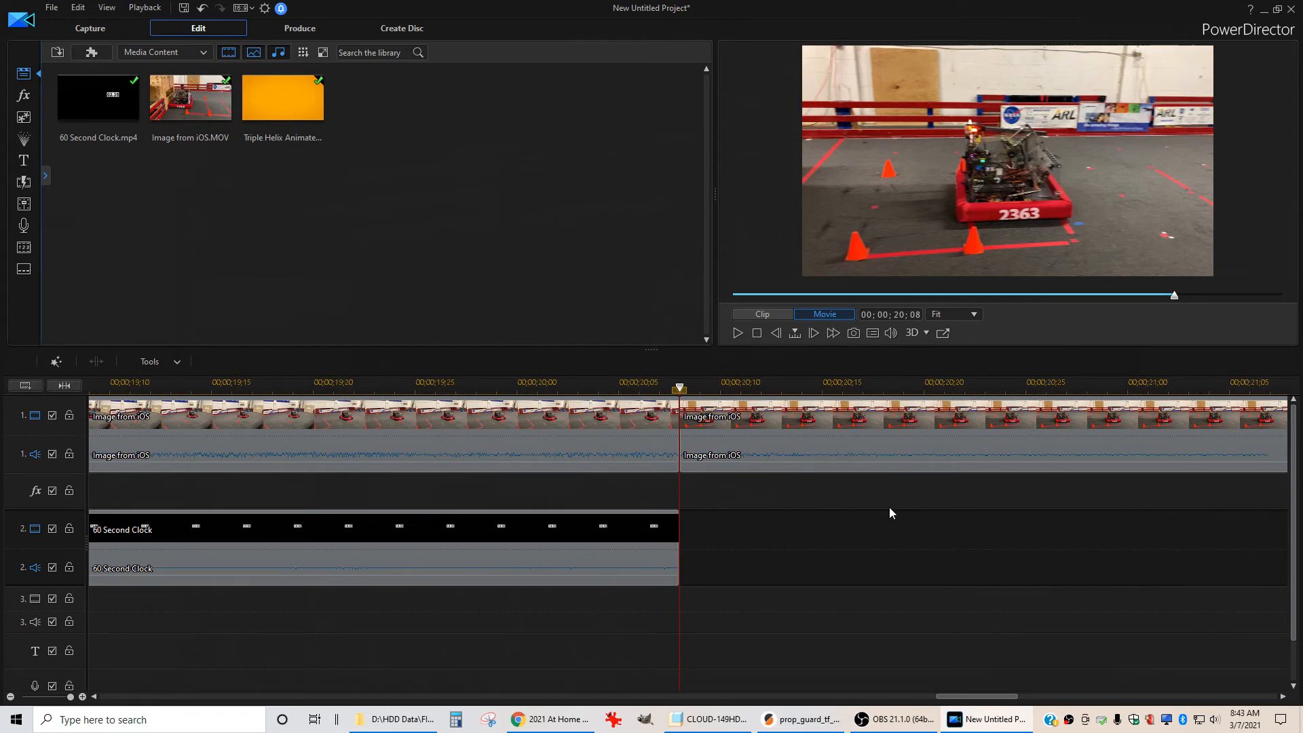
{"action": "key", "text": "comma"}
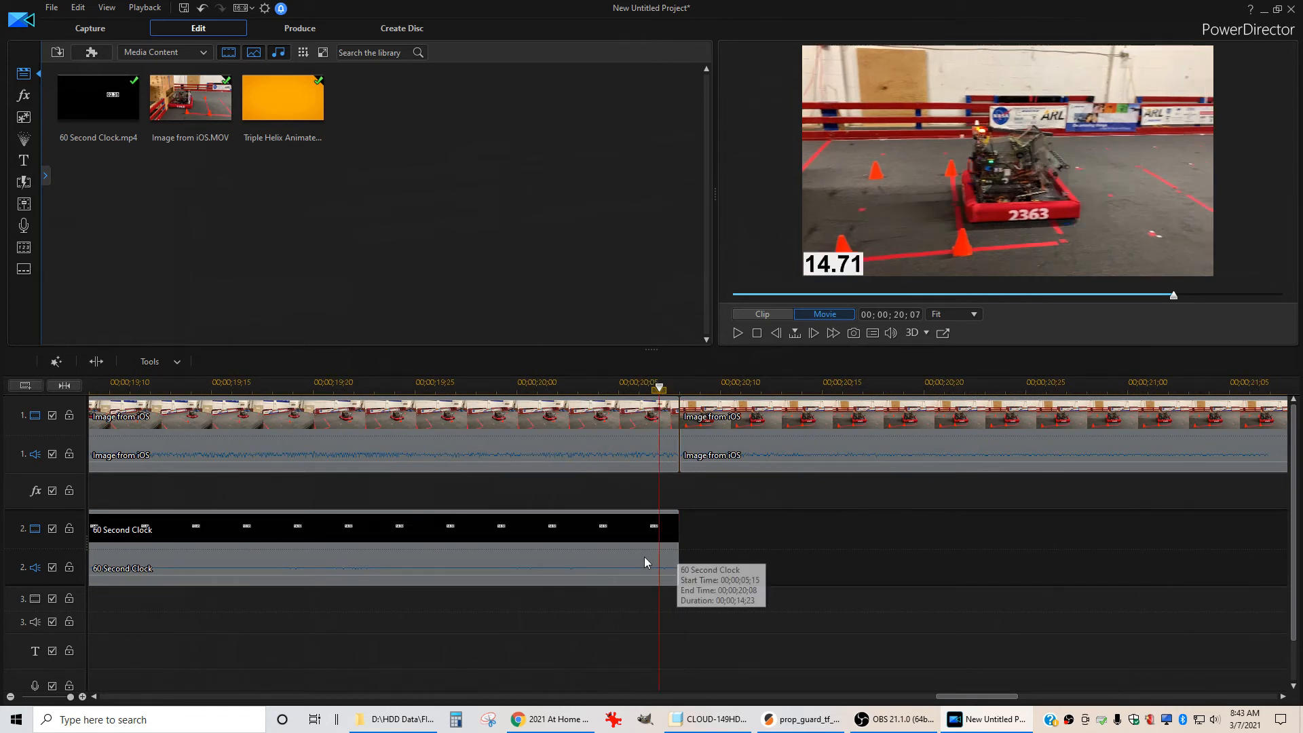
{"action": "left_click", "coordinate": [669, 533]}
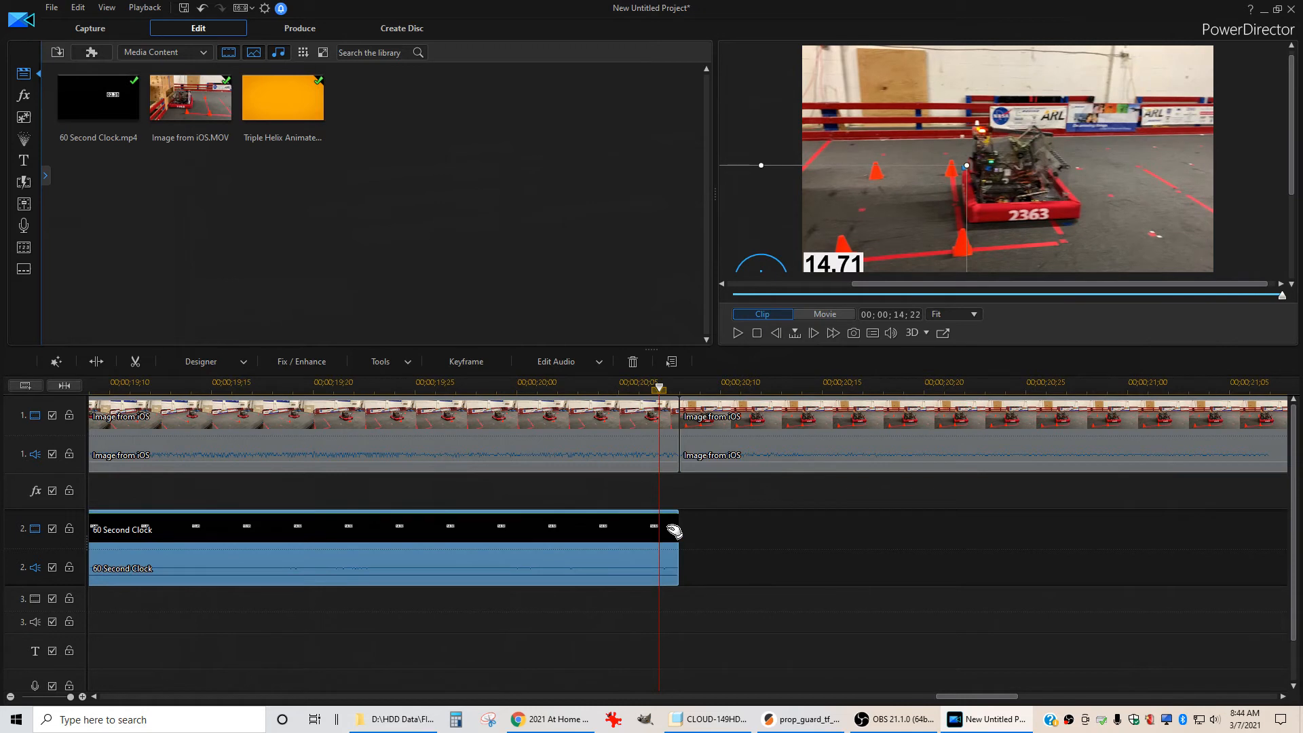
{"action": "key", "text": "ctrl+t"}
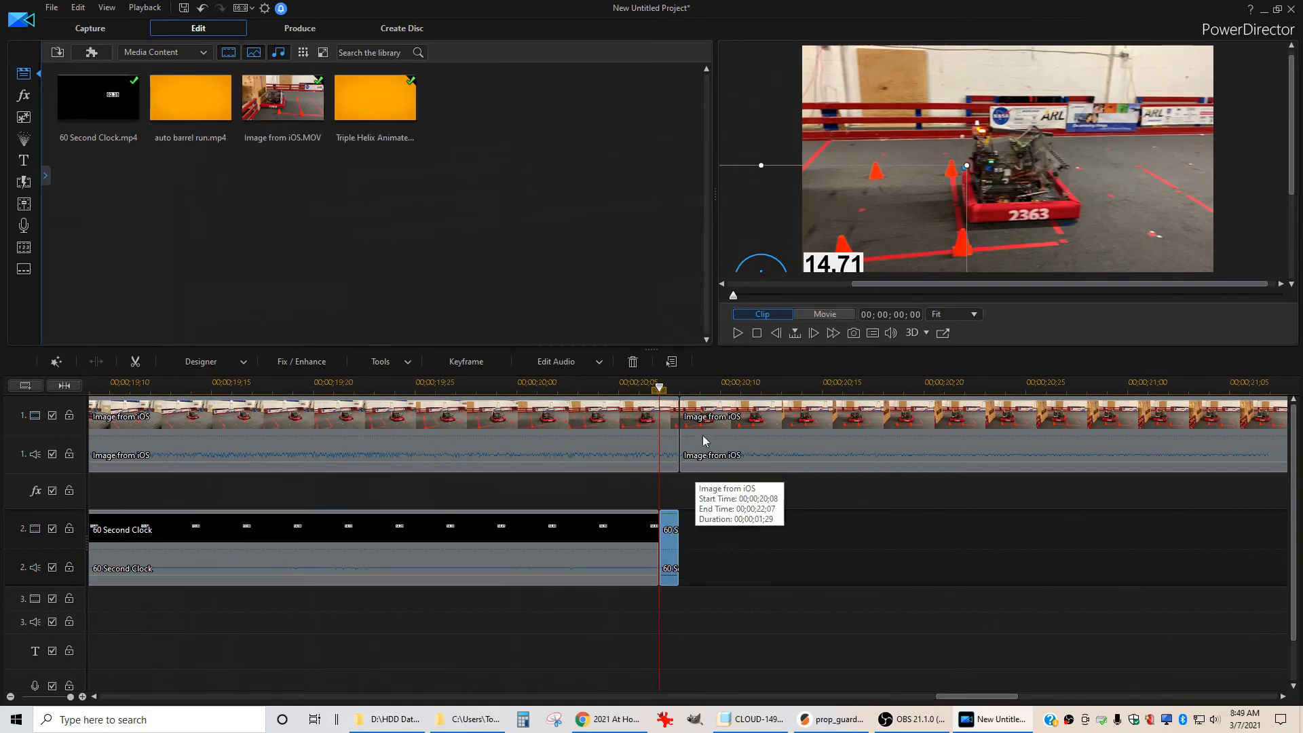
Paste copies of the one-frame final clock clip one after another following the clock on track 2
{"action": "left_click", "coordinate": [714, 420]}
{"action": "left_click", "coordinate": [722, 528]}
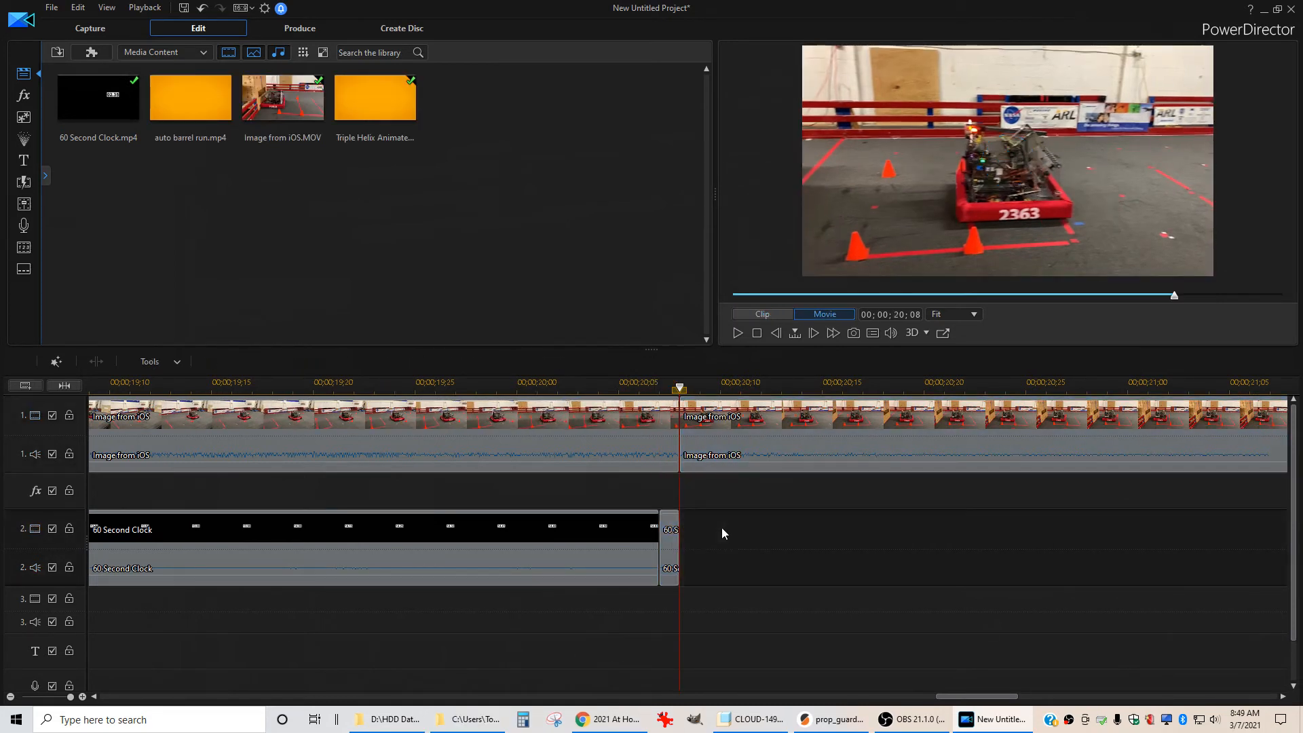
{"action": "key", "text": "ctrl+v"}
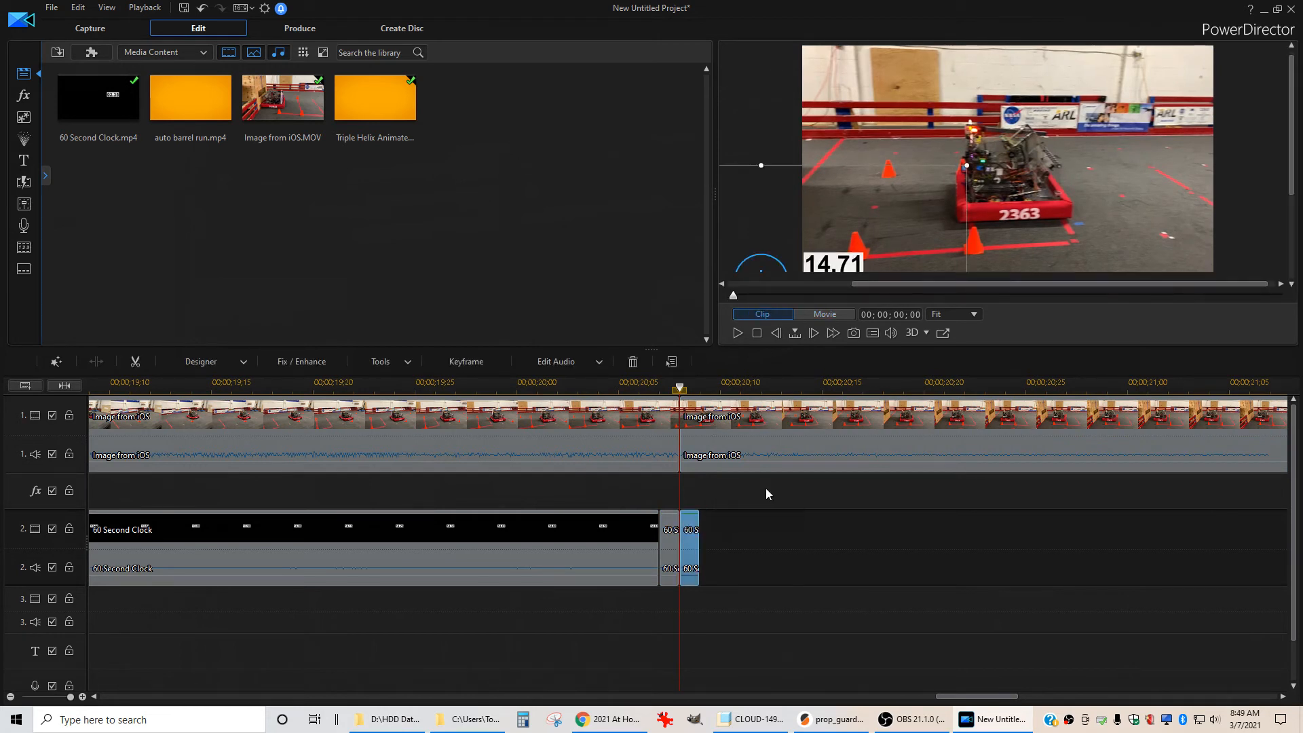
{"action": "key", "text": "space"}
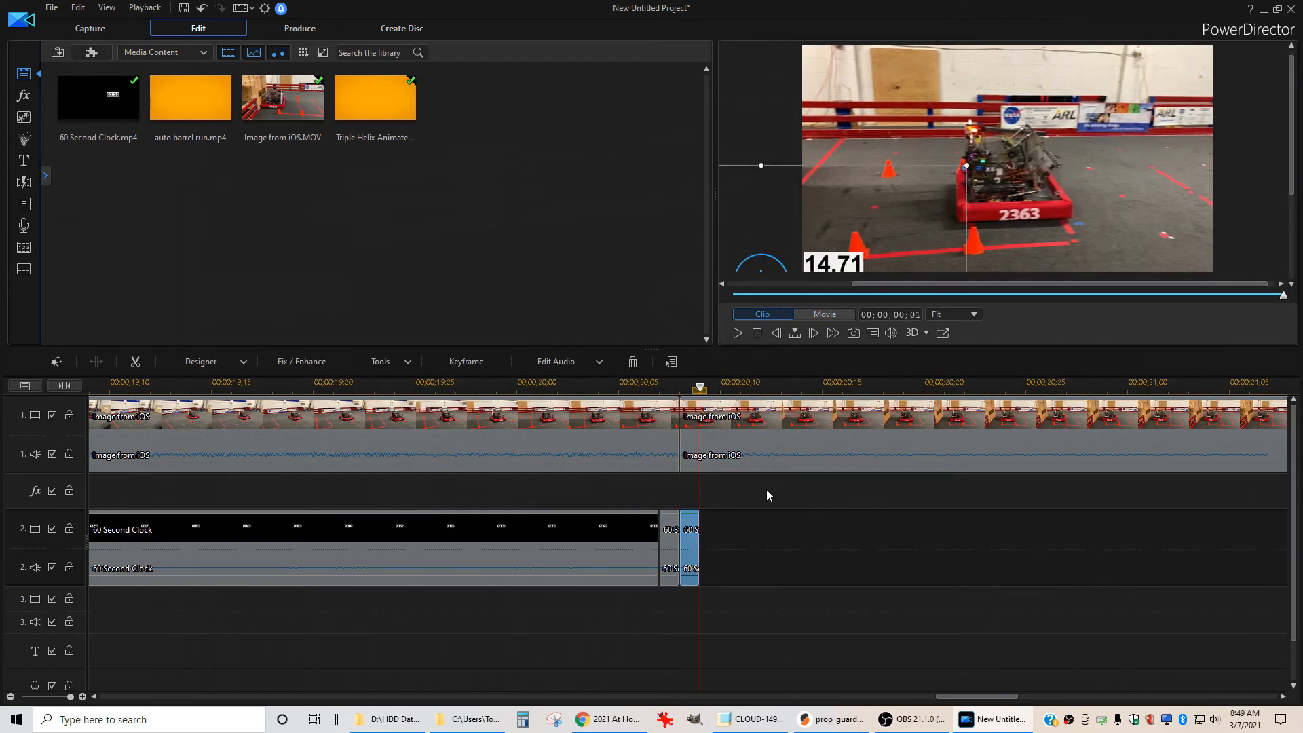
{"action": "left_click", "coordinate": [779, 536]}
{"action": "key", "text": "ctrl+v"}
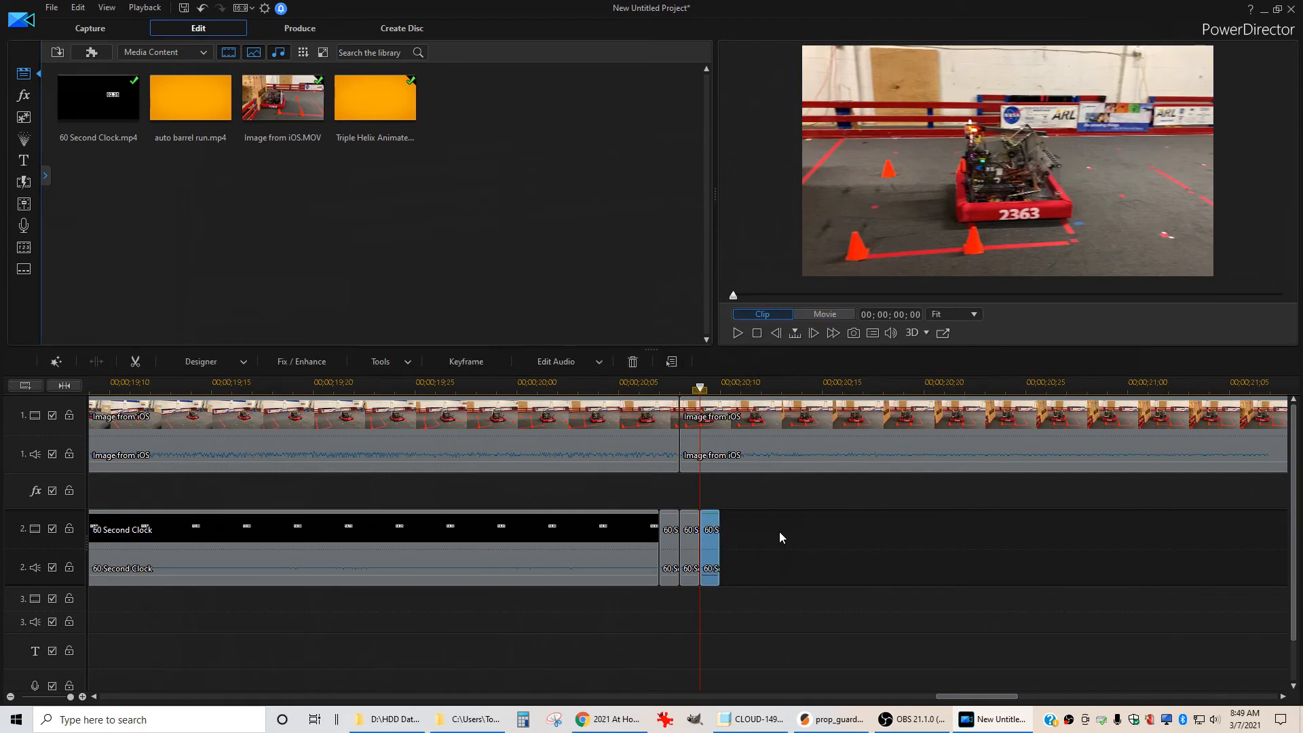
{"action": "key", "text": "ctrl+v"}
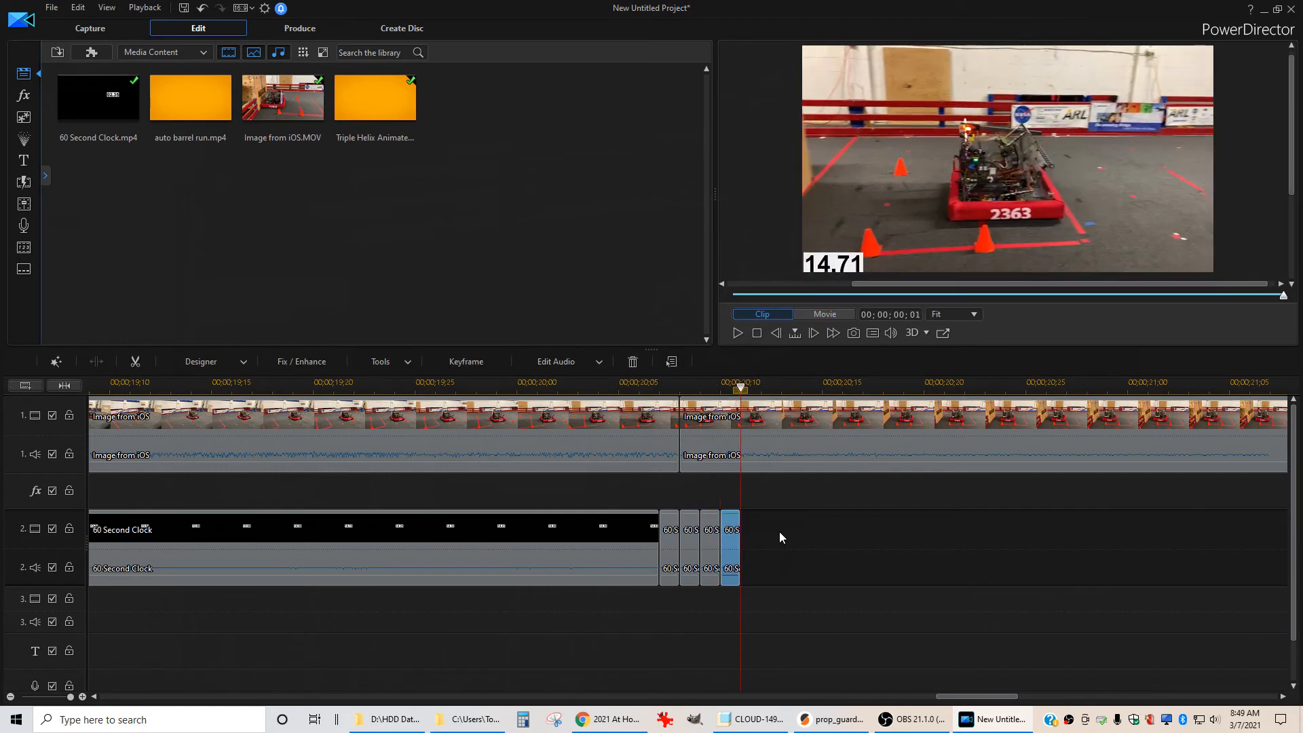
{"action": "key", "text": "ctrl+v"}
{"action": "key", "text": "ctrl+v"}
{"action": "key", "text": "ctrl+v"}
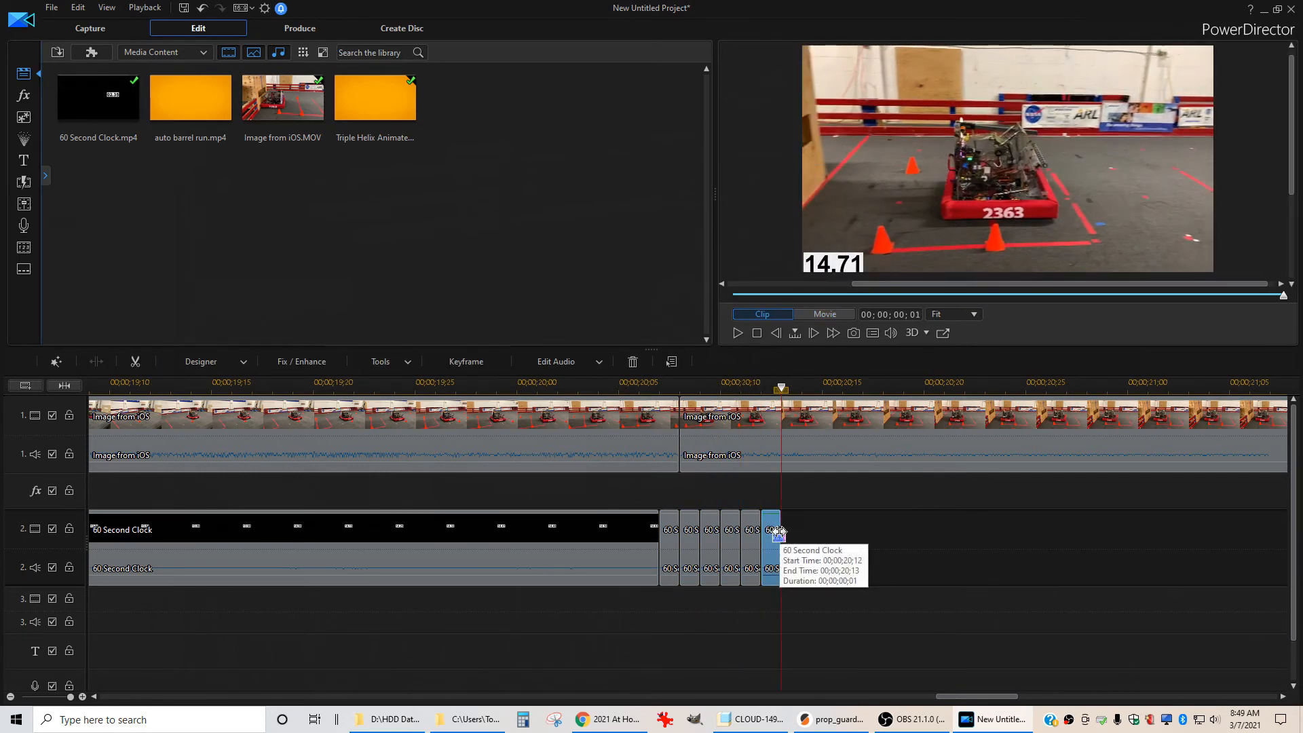
{"action": "key", "text": "ctrl+v"}
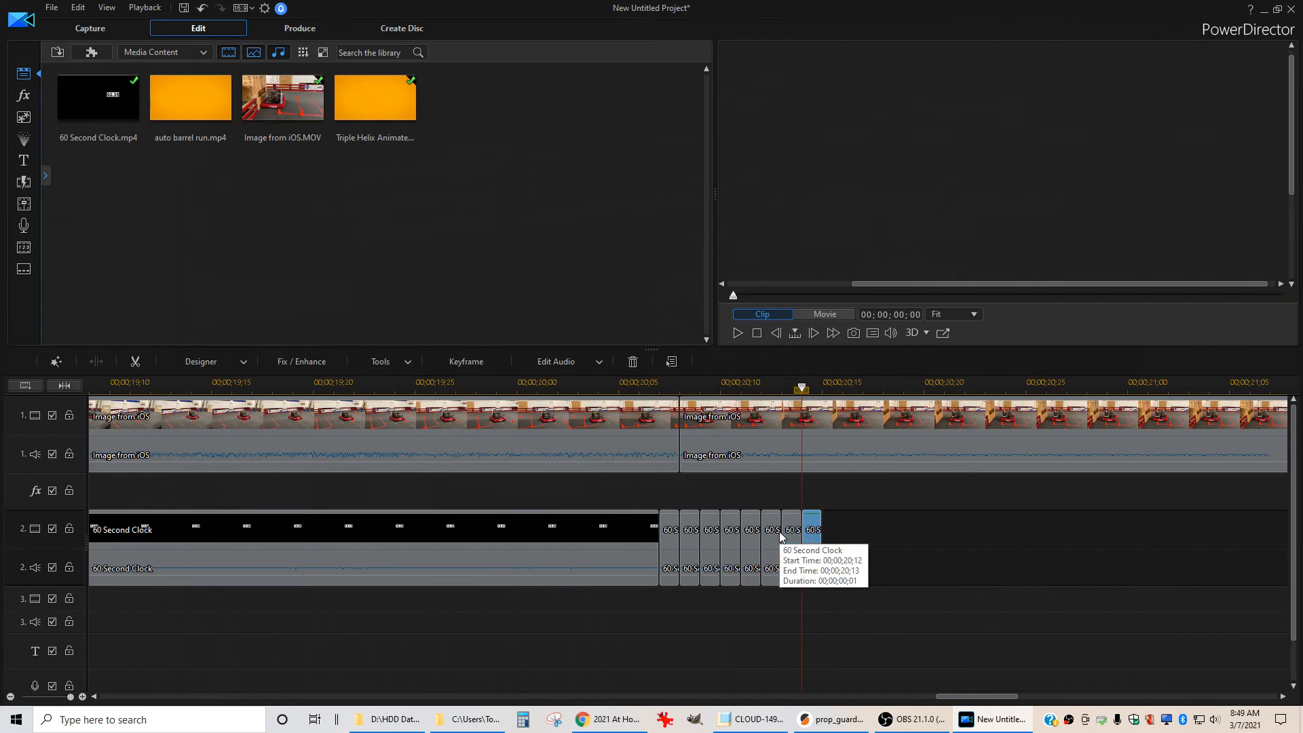
Select the run of one-frame clock clips and paste further copies after them to extend the frozen clock on track 2
{"action": "left_click_drag", "start_coordinate": [856, 600], "coordinate": [677, 547]}
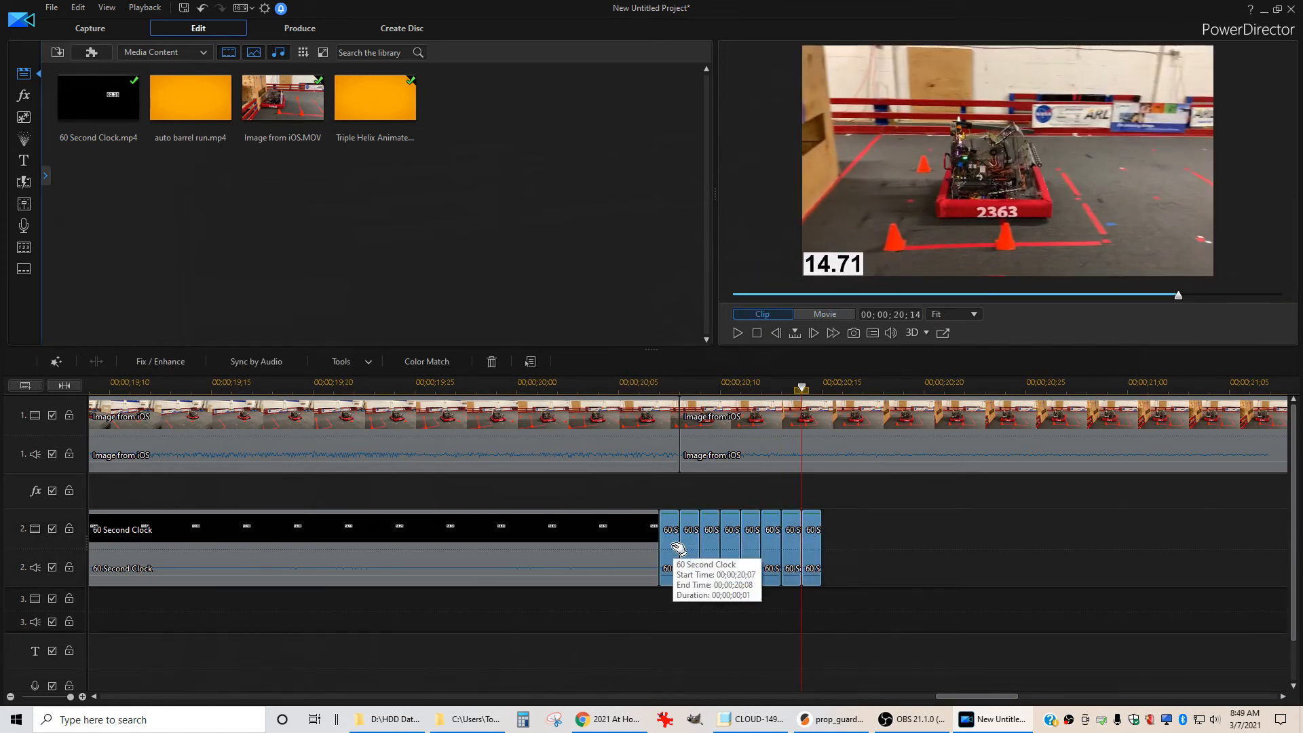
{"action": "left_click", "coordinate": [827, 390]}
{"action": "left_click", "coordinate": [914, 539]}
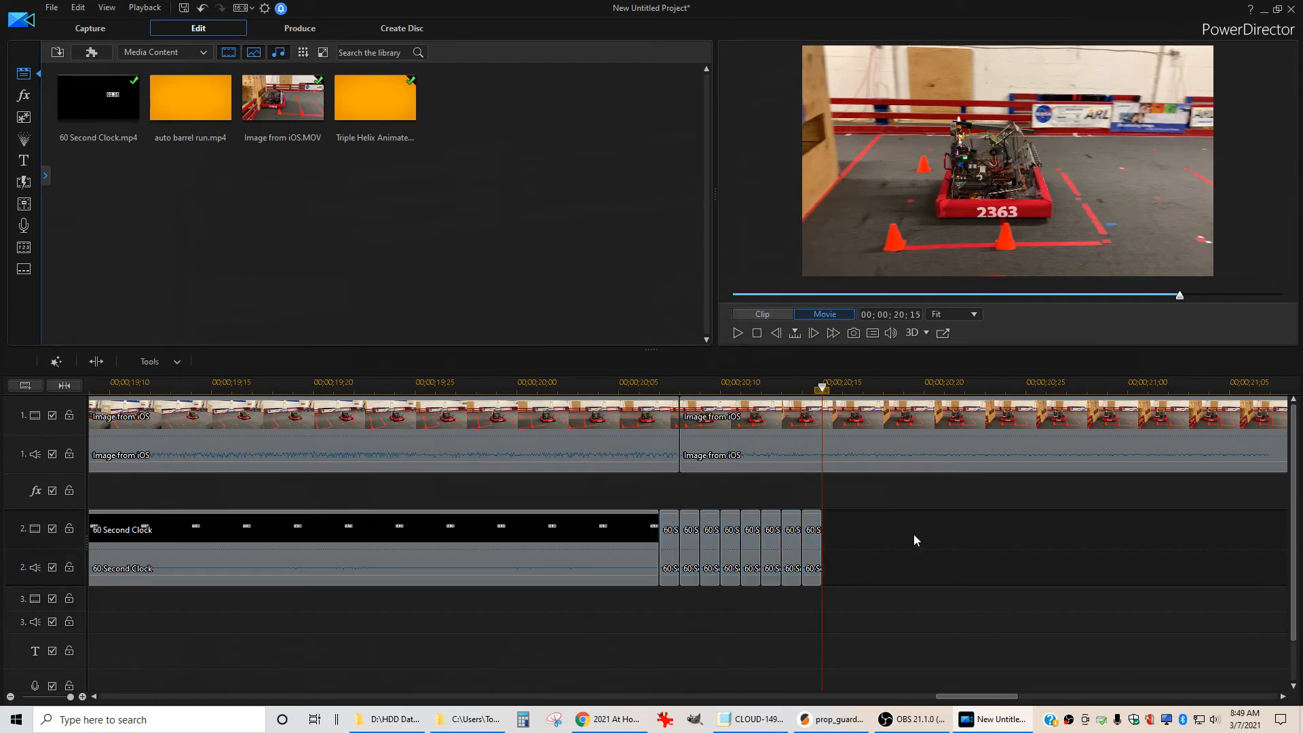
{"action": "key", "text": "ctrl+v"}
{"action": "left_click", "coordinate": [1035, 521]}
{"action": "key", "text": "ctrl+v"}
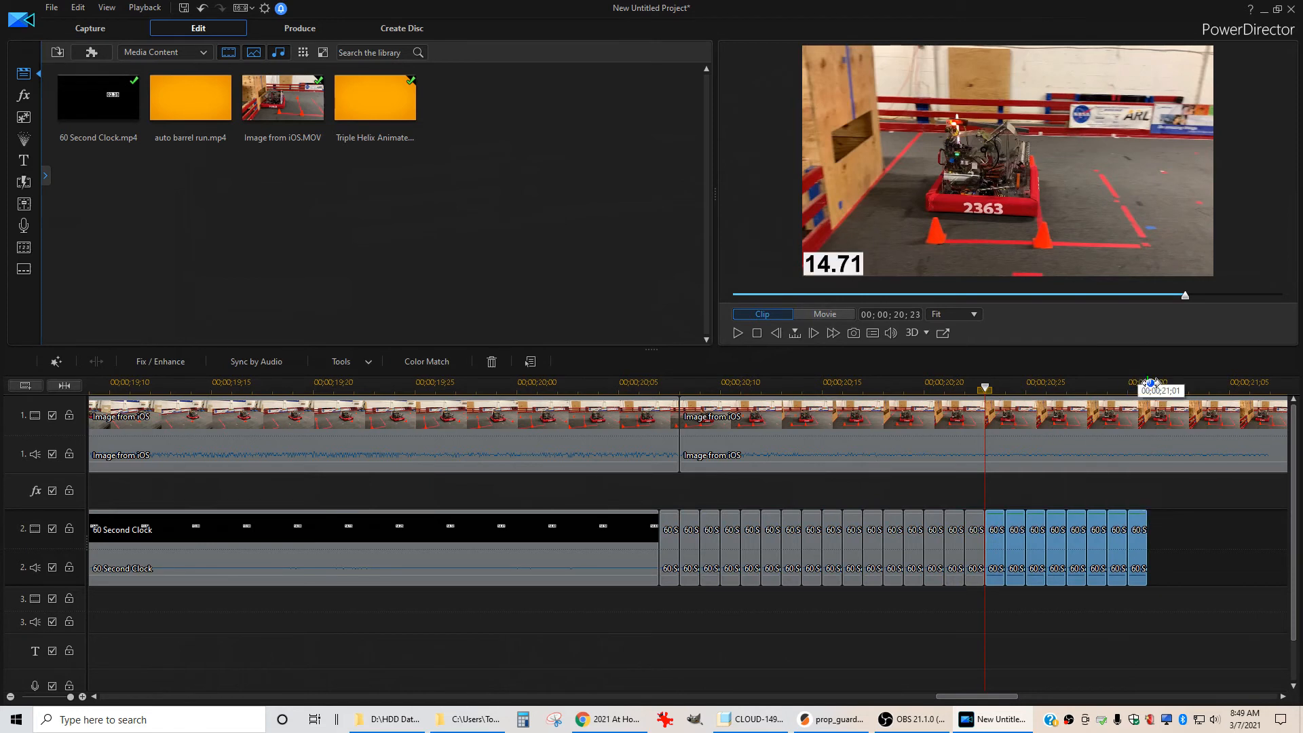
{"action": "left_click", "coordinate": [1150, 384]}
{"action": "key", "text": "ctrl+v"}
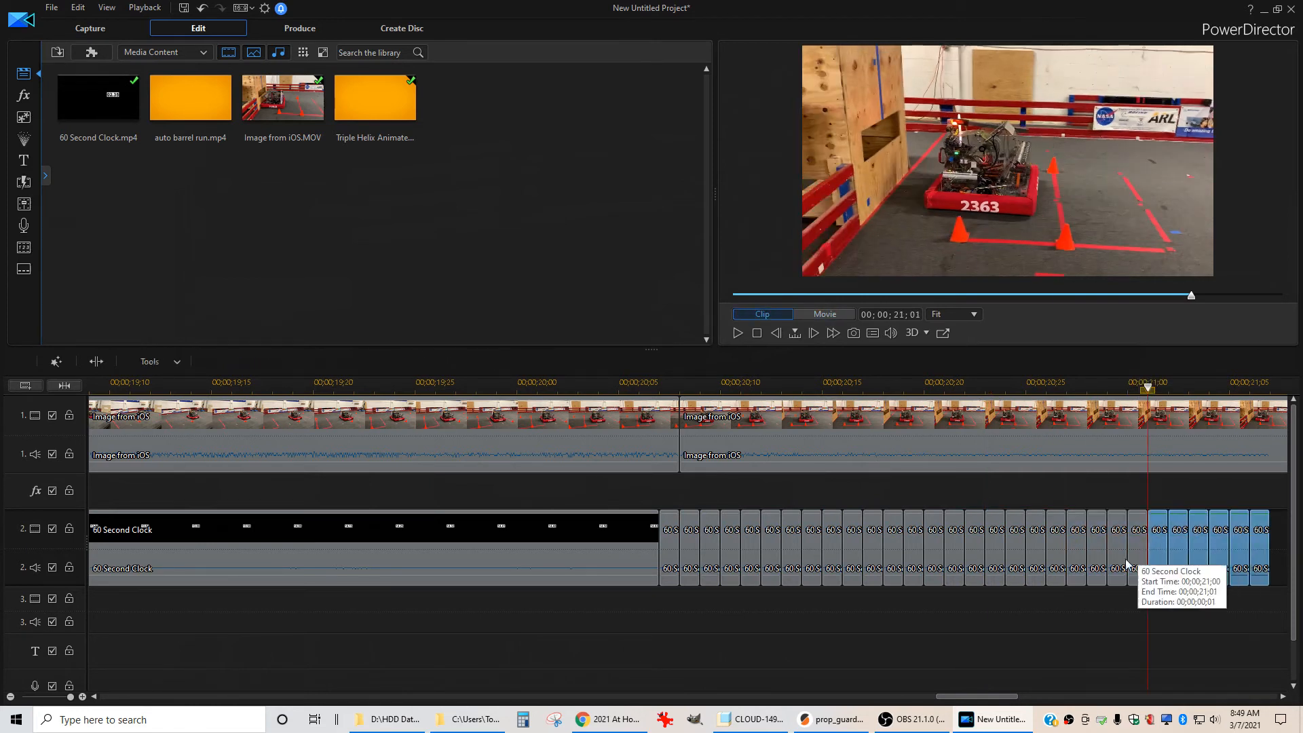
Select the larger block of frozen-clock clips and paste another copy at the end of track 2
{"action": "left_click_drag", "start_coordinate": [1252, 604], "coordinate": [568, 553]}
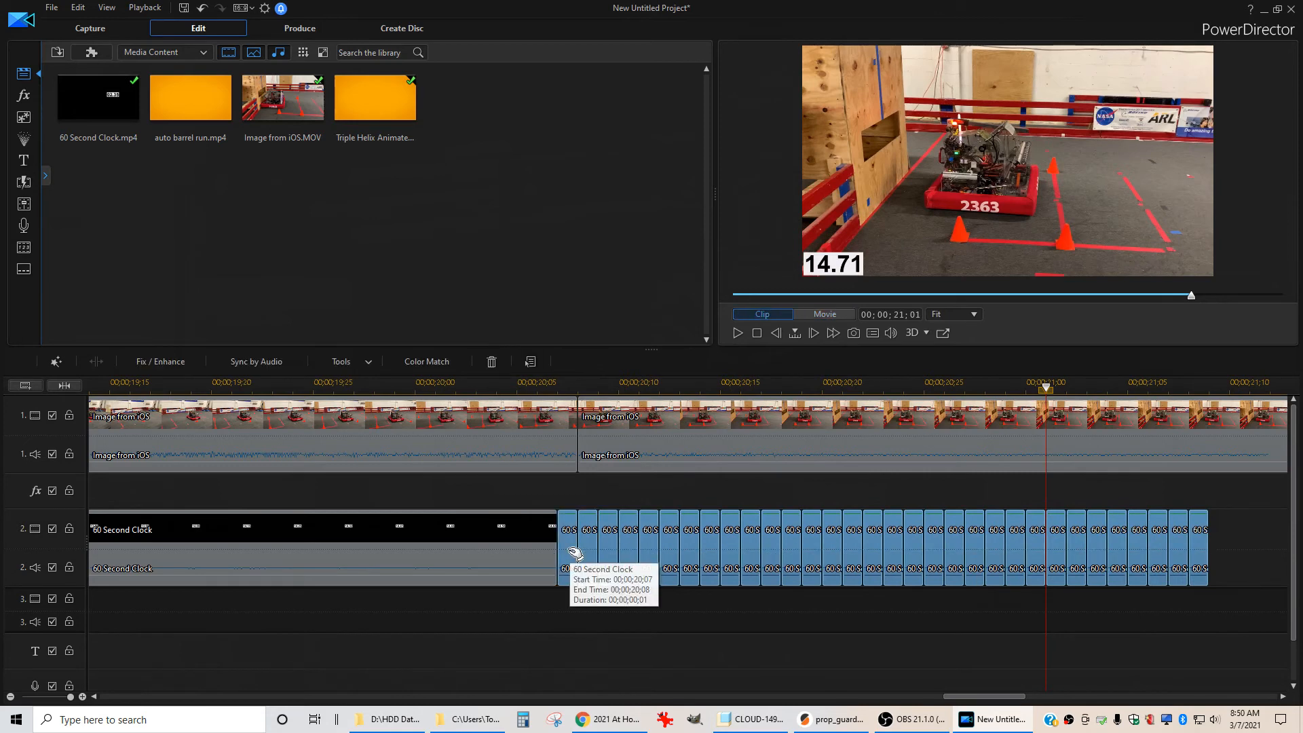
{"action": "scroll", "coordinate": [555, 524], "scroll_direction": "down", "scroll_amount": 3}
{"action": "left_click", "coordinate": [496, 387]}
{"action": "left_click", "coordinate": [590, 533]}
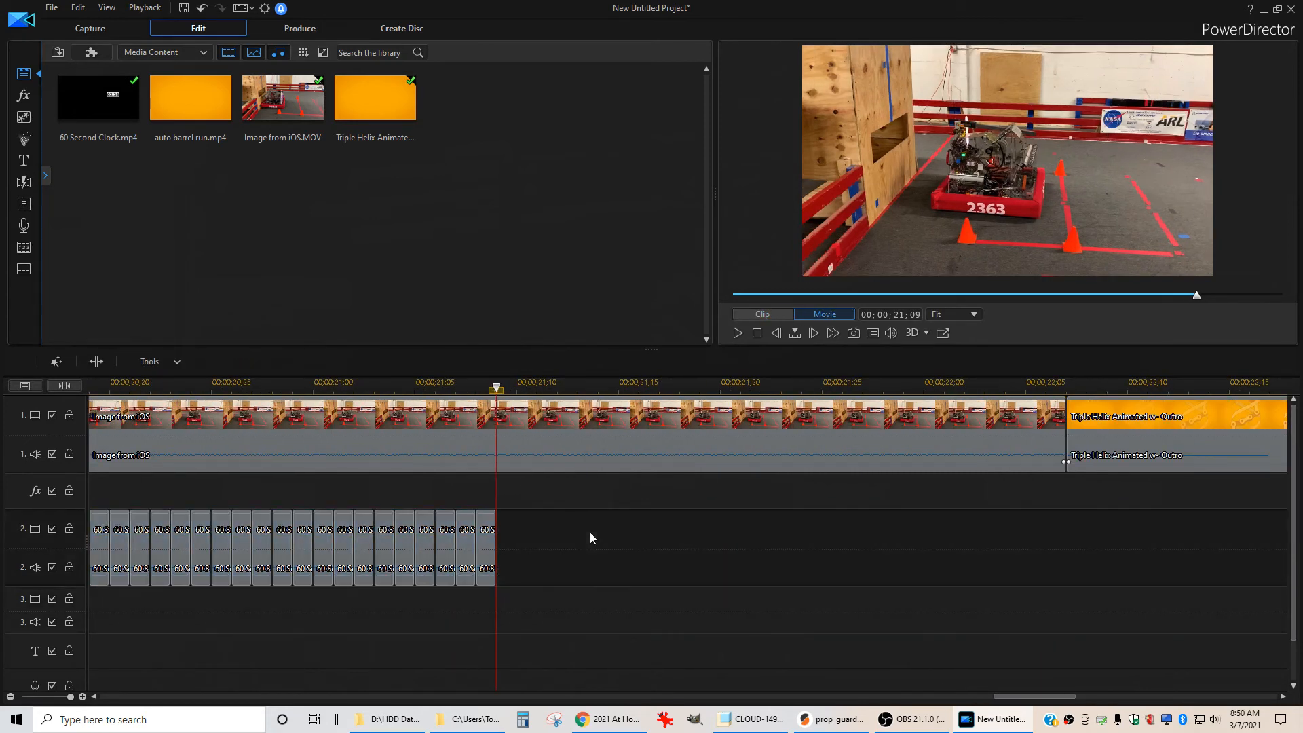
{"action": "key", "text": "ctrl+v"}
Delete the extra frozen-clock clips that run past the end of the last iOS clip
{"action": "left_click", "coordinate": [1183, 601]}
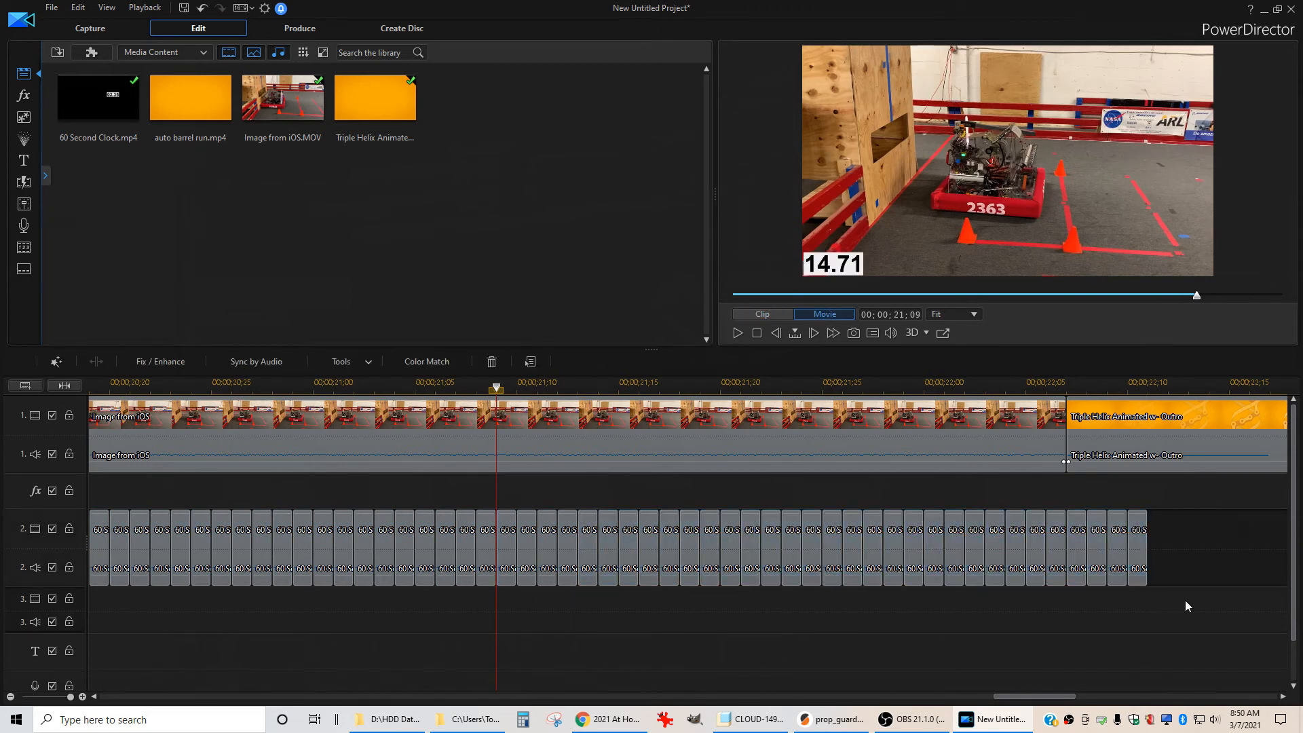
{"action": "left_click_drag", "start_coordinate": [1182, 600], "coordinate": [1074, 543]}
{"action": "key", "text": "Delete"}
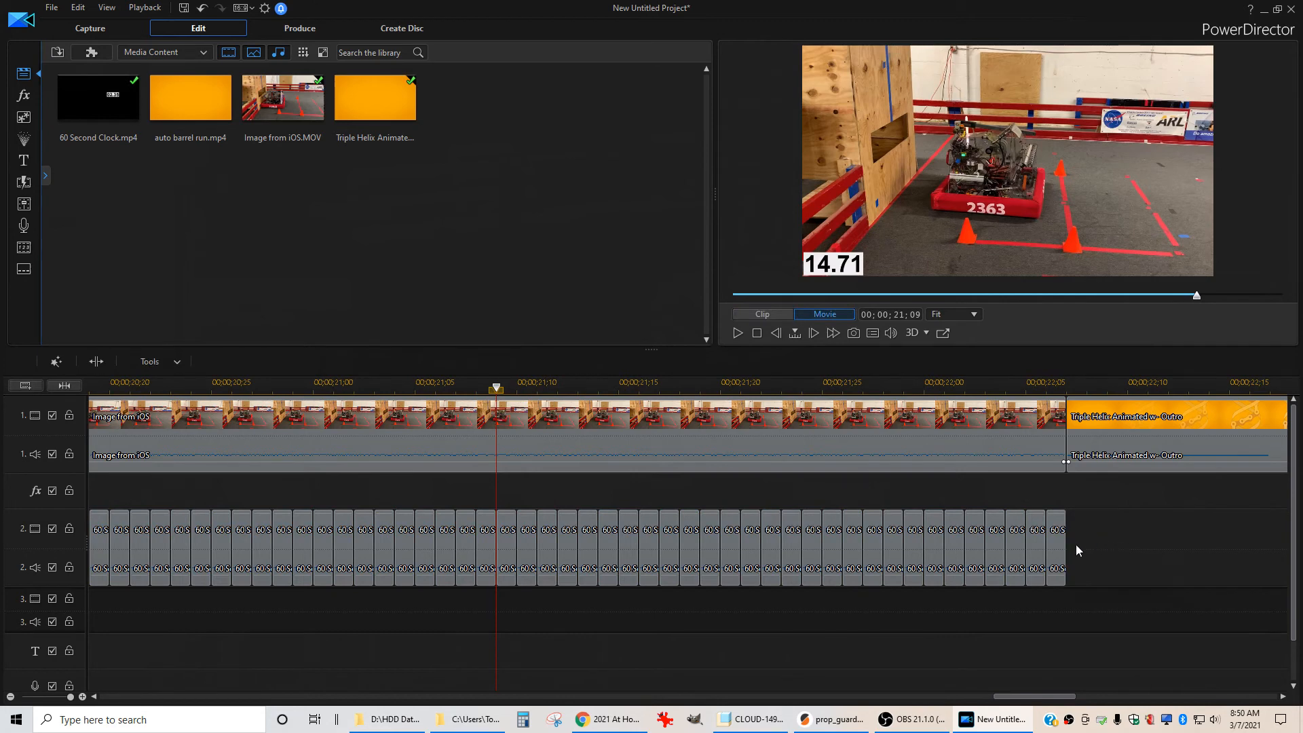
Play back the end of the run to check the frozen clock against the outro
{"action": "scroll", "coordinate": [1089, 543], "scroll_direction": "down", "scroll_amount": 2}
{"action": "scroll", "coordinate": [711, 563], "scroll_direction": "left", "scroll_amount": 3}
{"action": "left_click", "coordinate": [159, 532]}
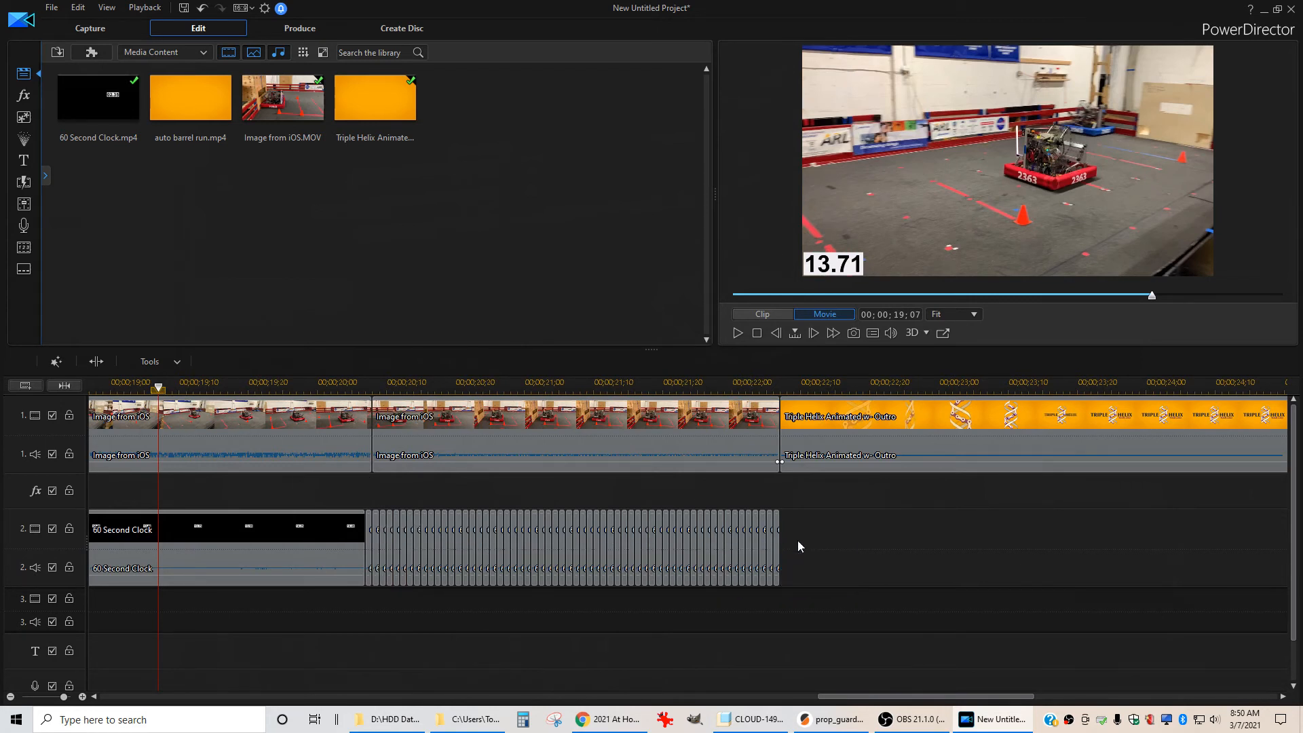
{"action": "key", "text": "space"}
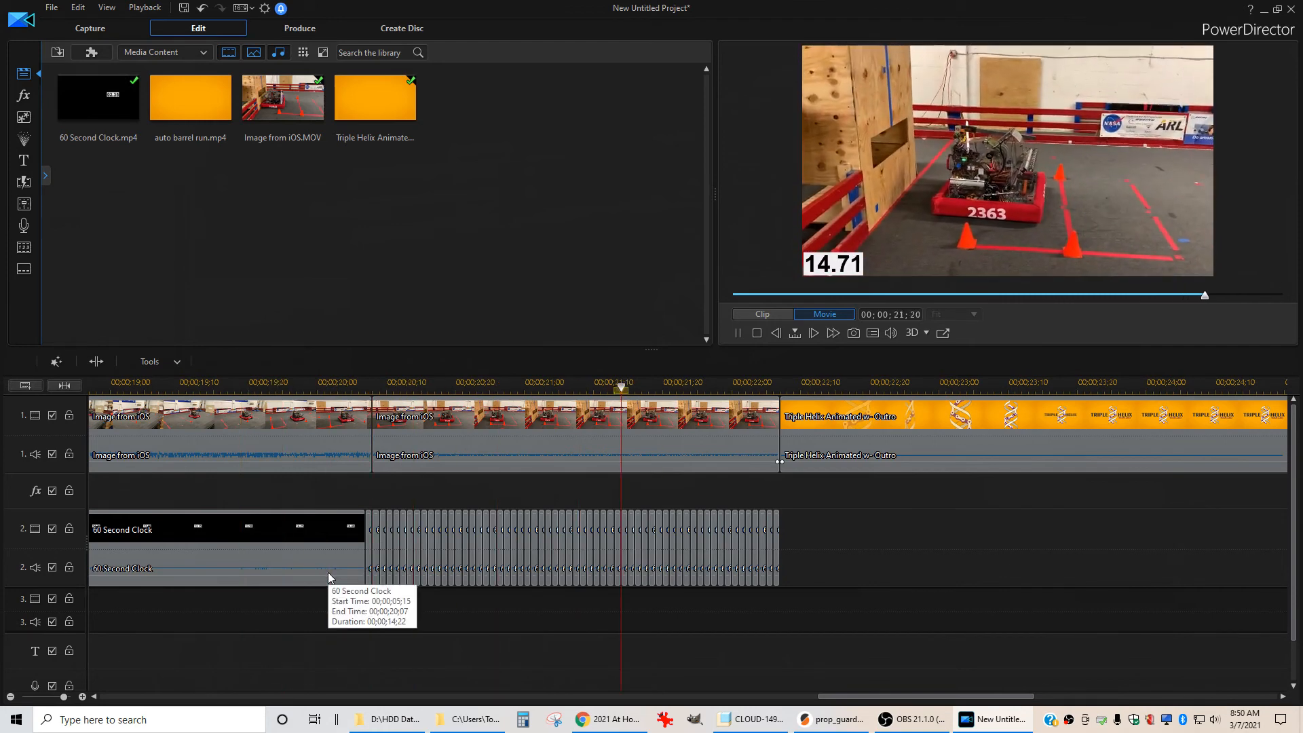
{"action": "key", "text": "space"}
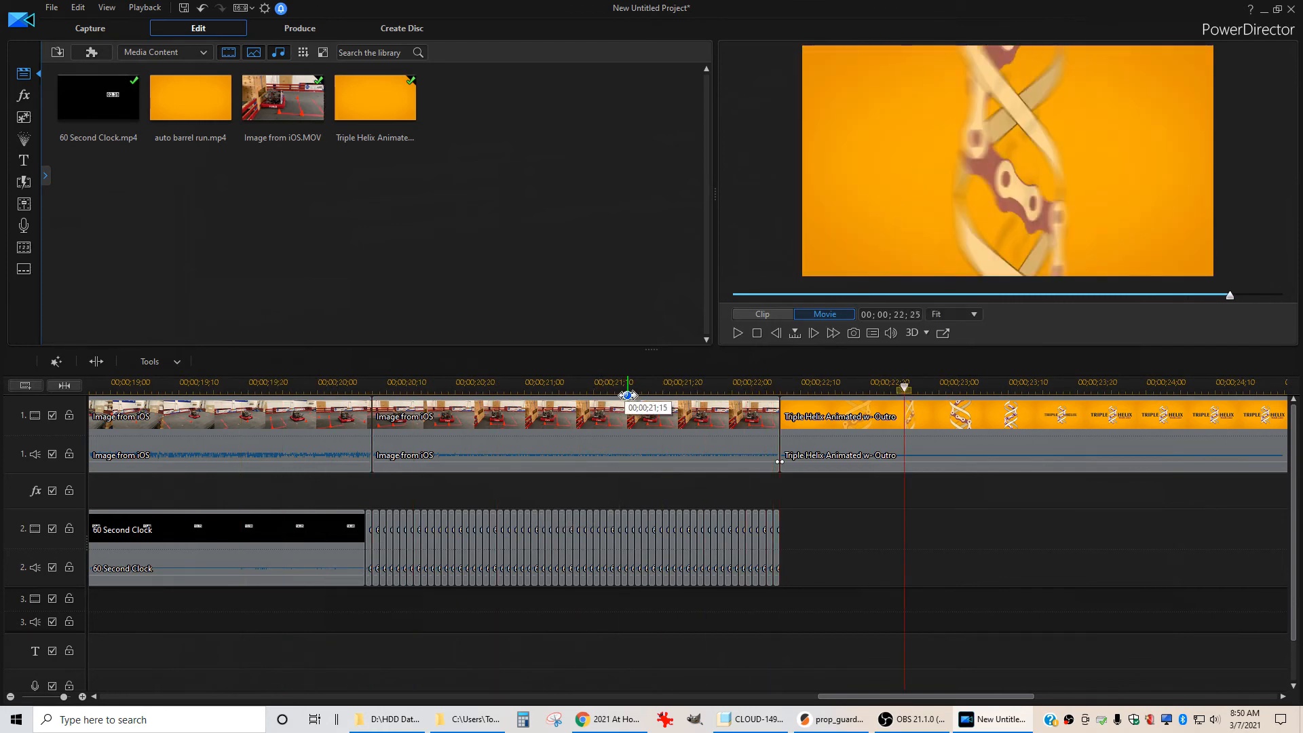
{"action": "left_click_drag", "start_coordinate": [629, 388], "coordinate": [628, 388]}
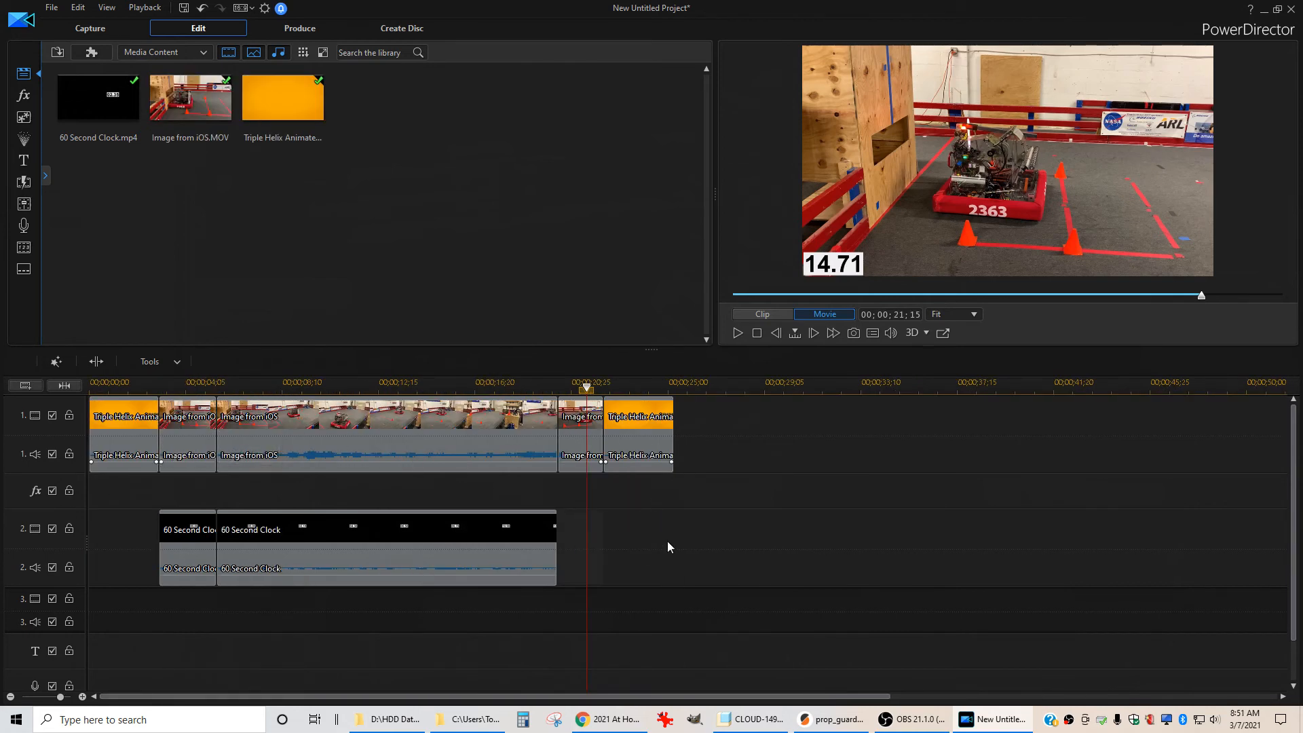
Produce the movie as an H.264 AVC MP4 at 1920 x 1080/30p, saved as auto barrel run in the 210307 Auto Barrel folder
{"action": "left_click", "coordinate": [302, 29]}
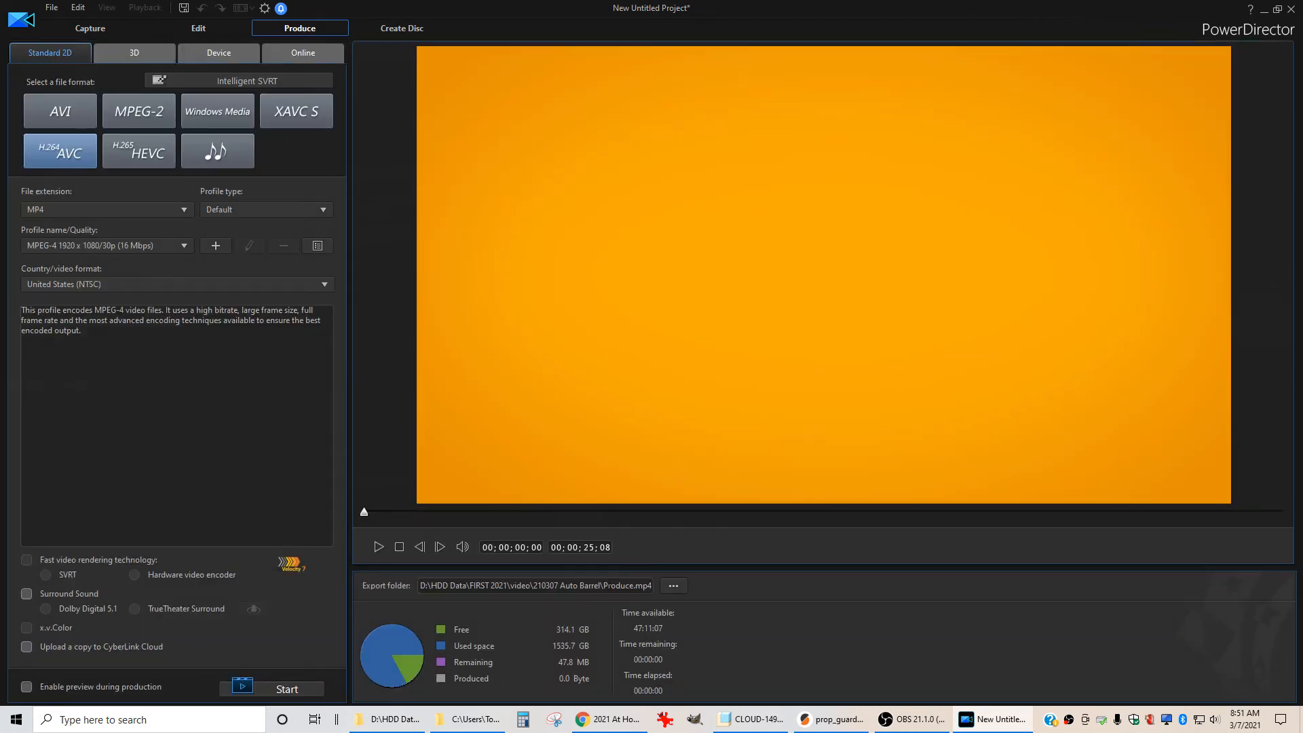
{"action": "left_click", "coordinate": [674, 586]}
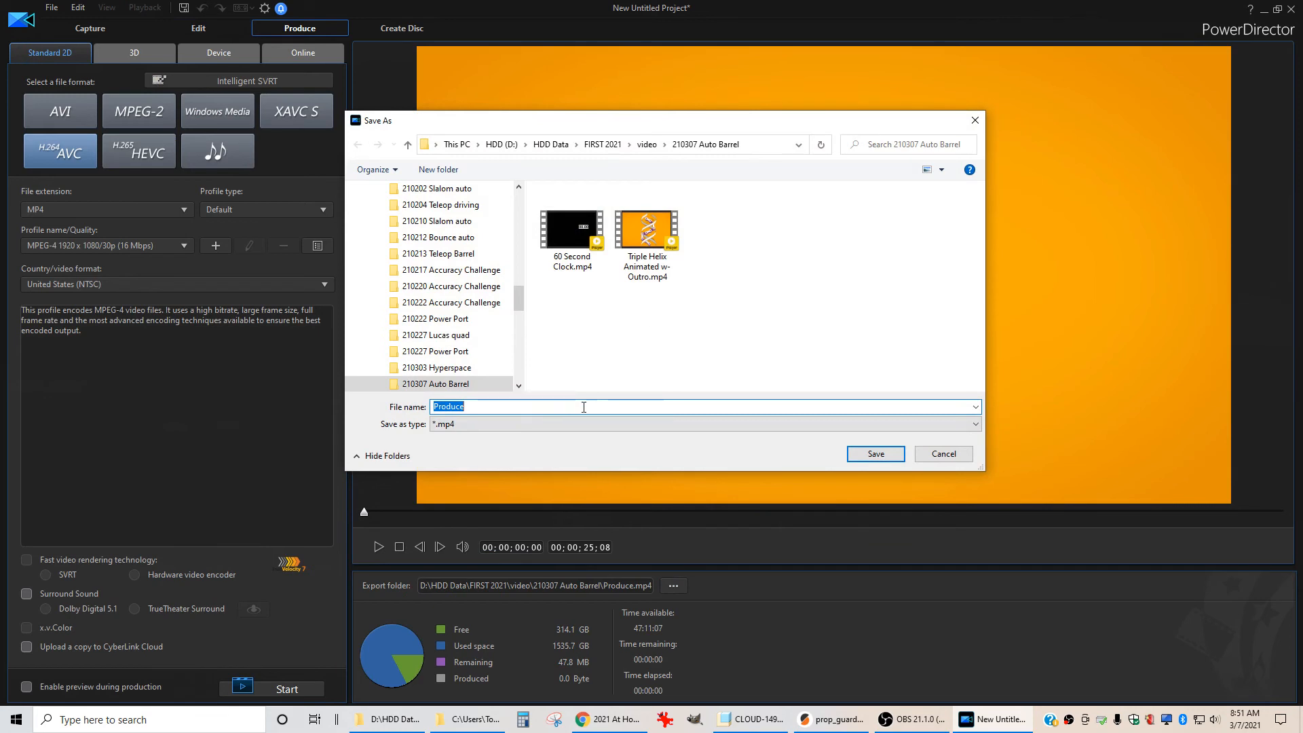
{"action": "type", "text": "auto barrel run"}
{"action": "left_click", "coordinate": [869, 454]}
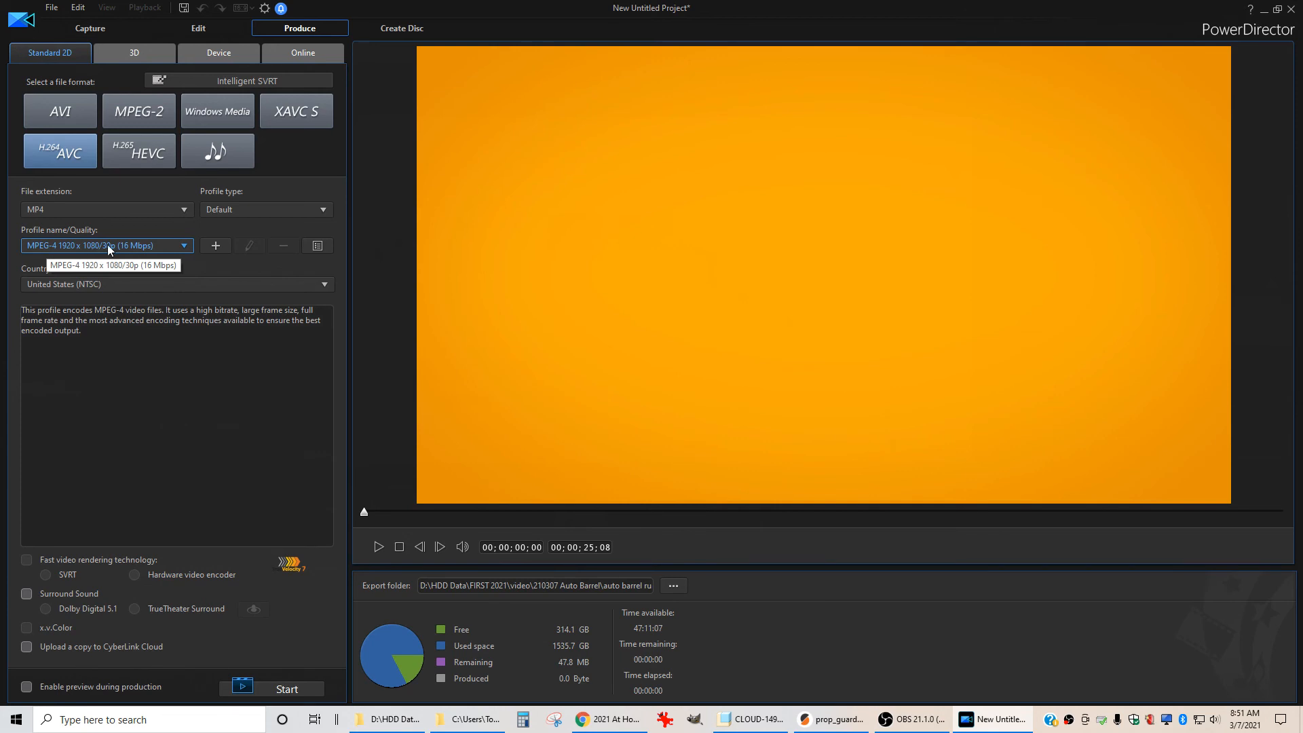
{"action": "left_click", "coordinate": [268, 688]}
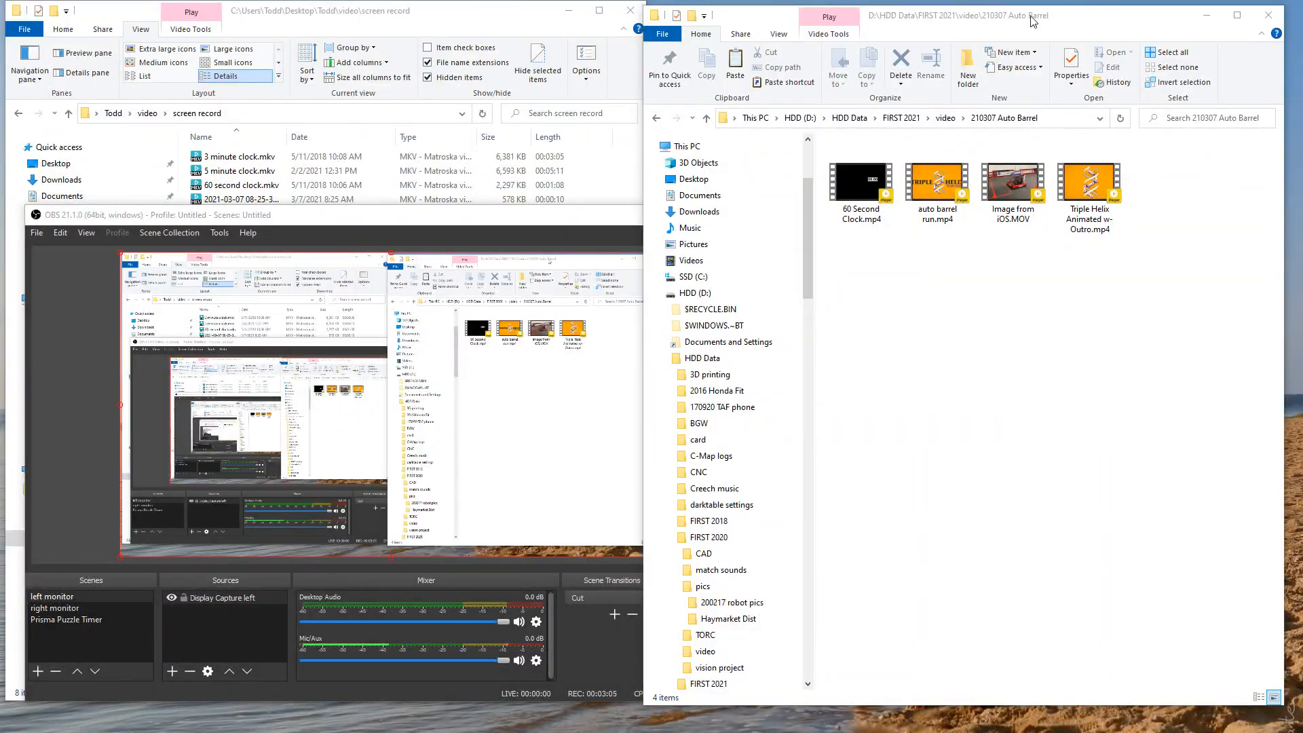
Open the produced auto barrel run.mp4 from its folder to review it, and return to editing
{"action": "left_click", "coordinate": [1031, 21]}
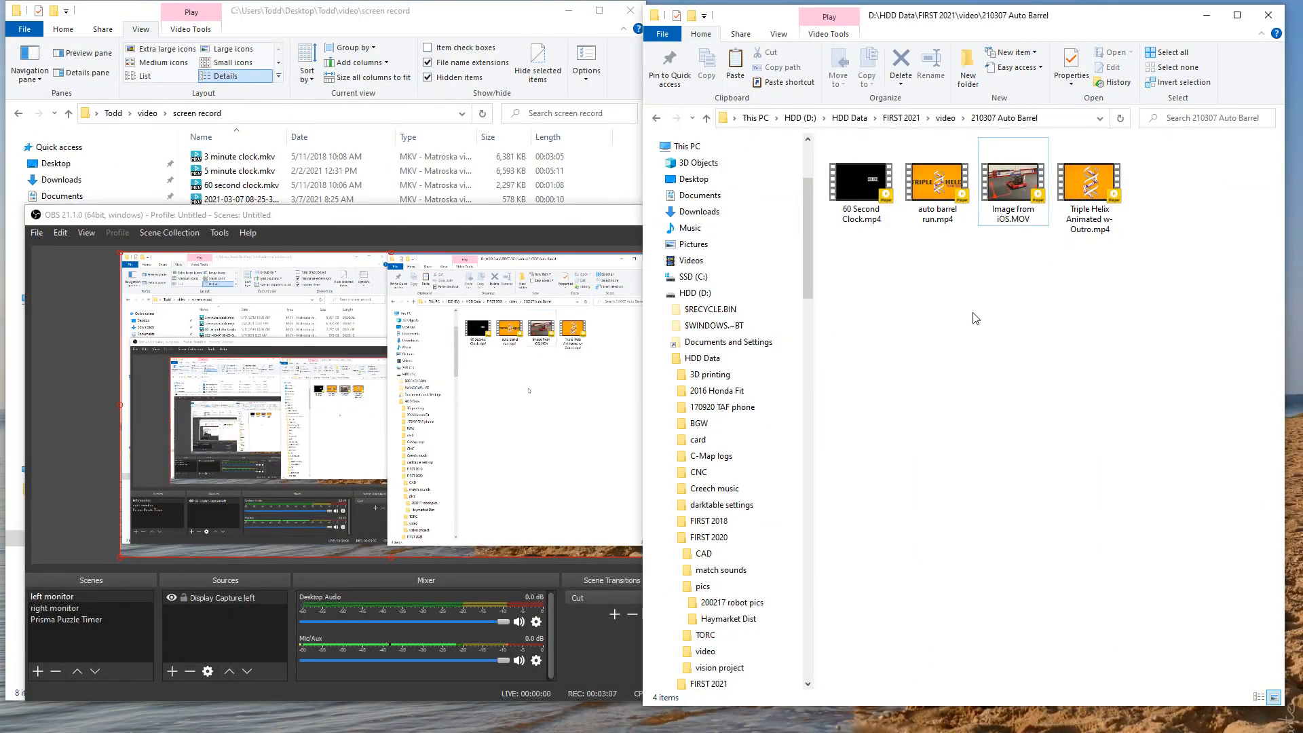
{"action": "left_click", "coordinate": [934, 184]}
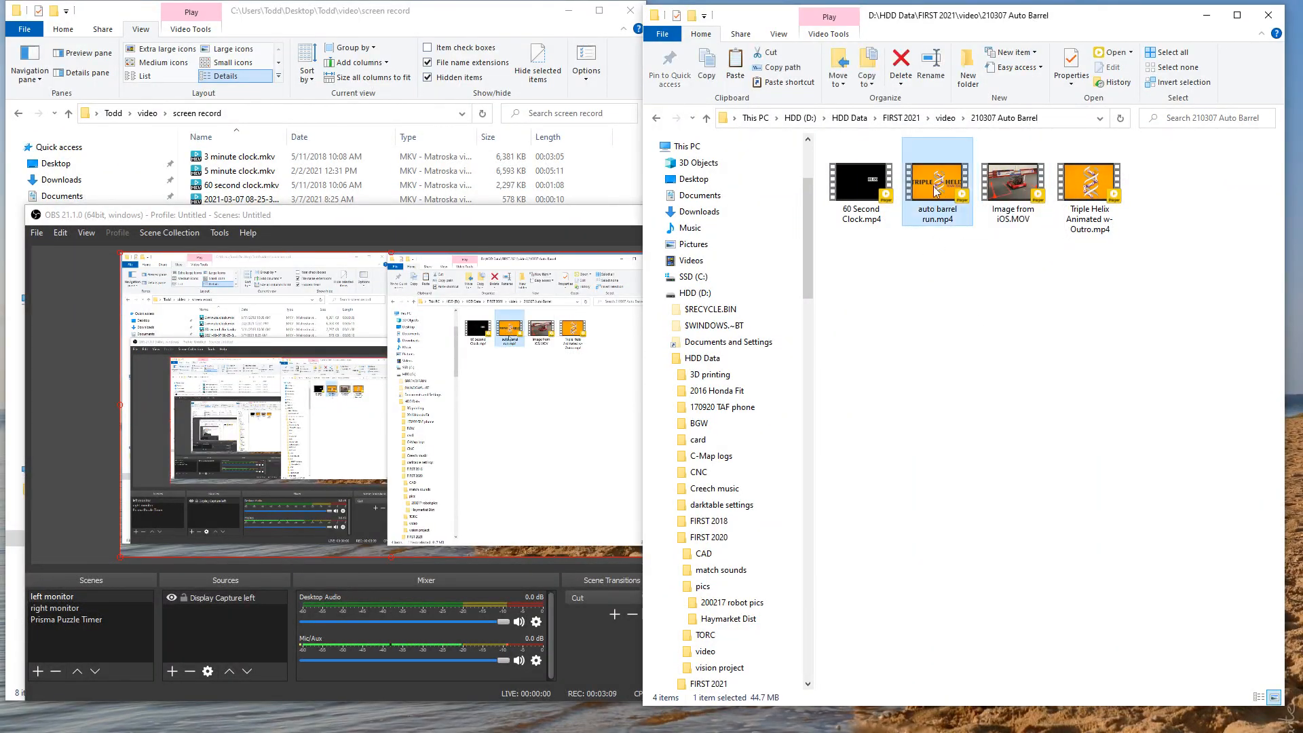
{"action": "double_click", "coordinate": [939, 200]}
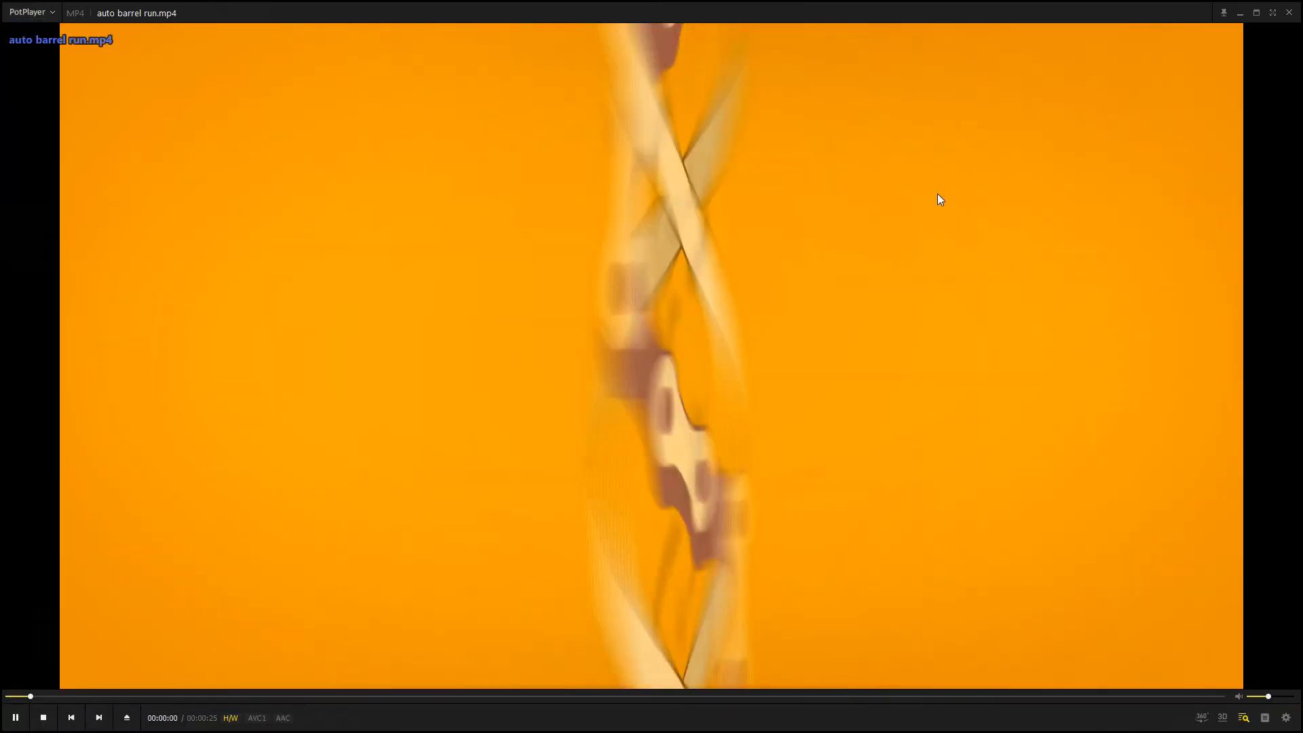
{"action": "double_click", "coordinate": [995, 198]}
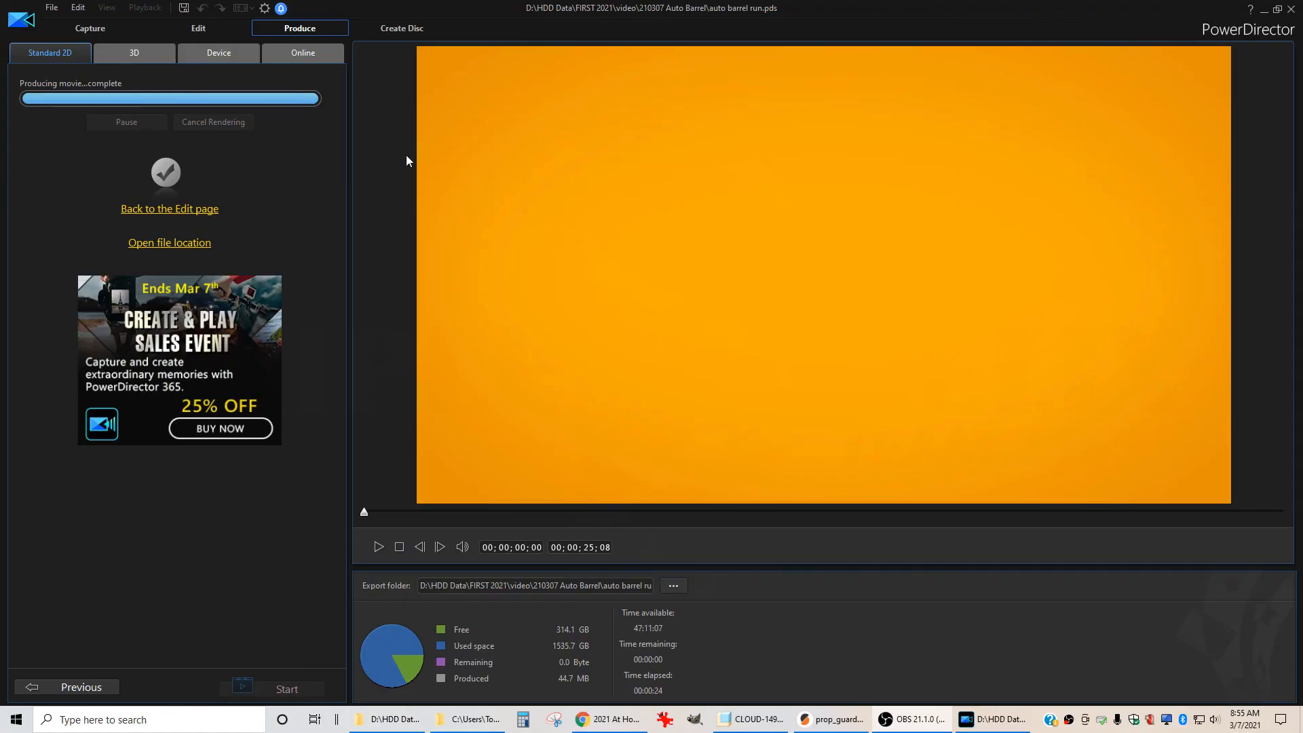
{"action": "left_click", "coordinate": [197, 27]}
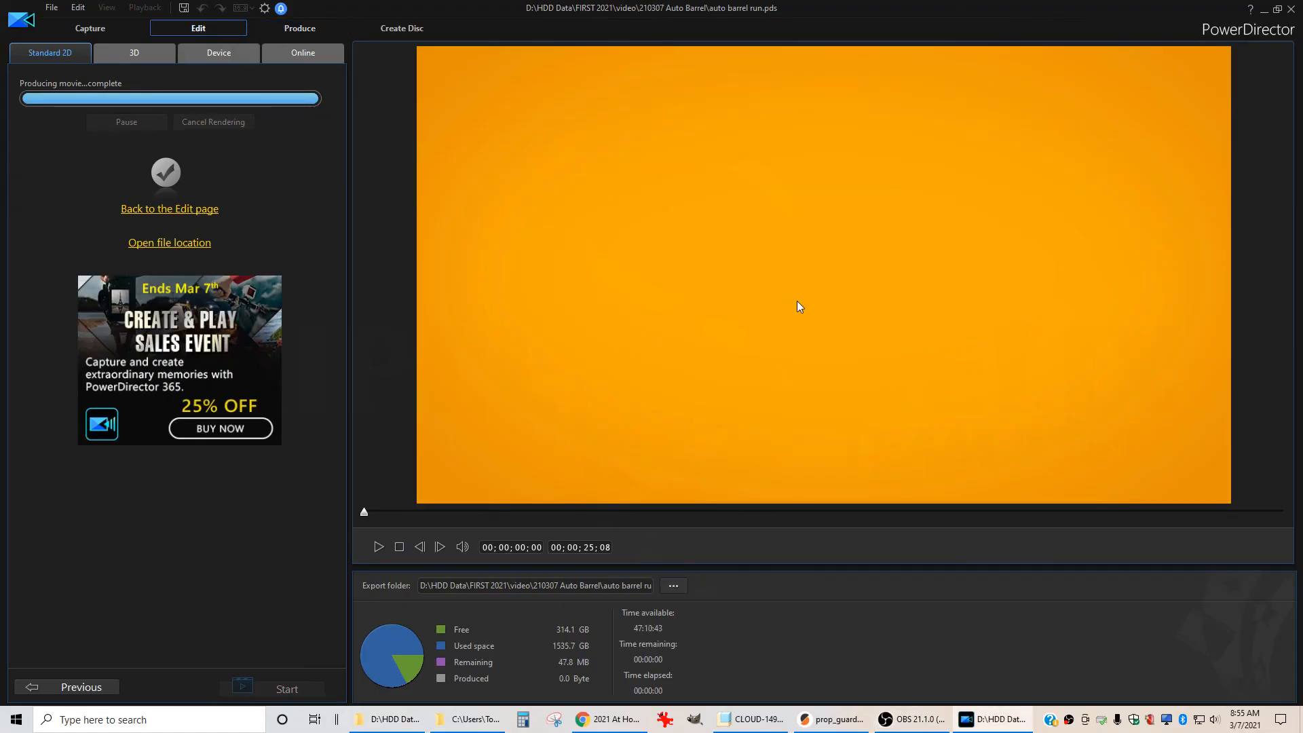